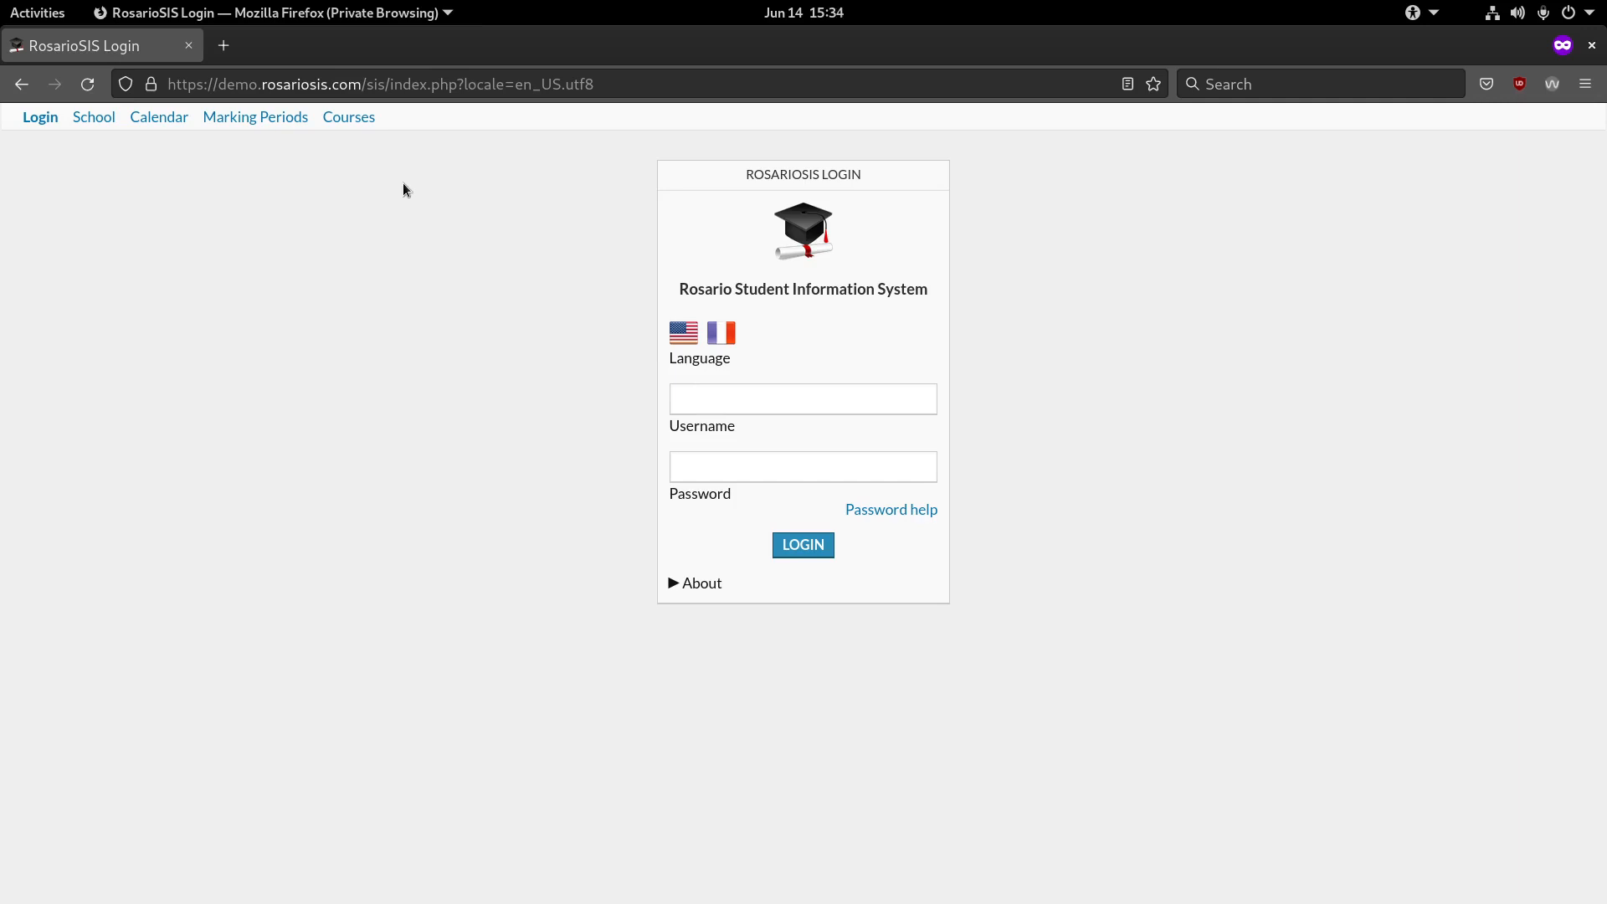
Log in to the demo site with the saved administrator username and password
left_click(807, 402)
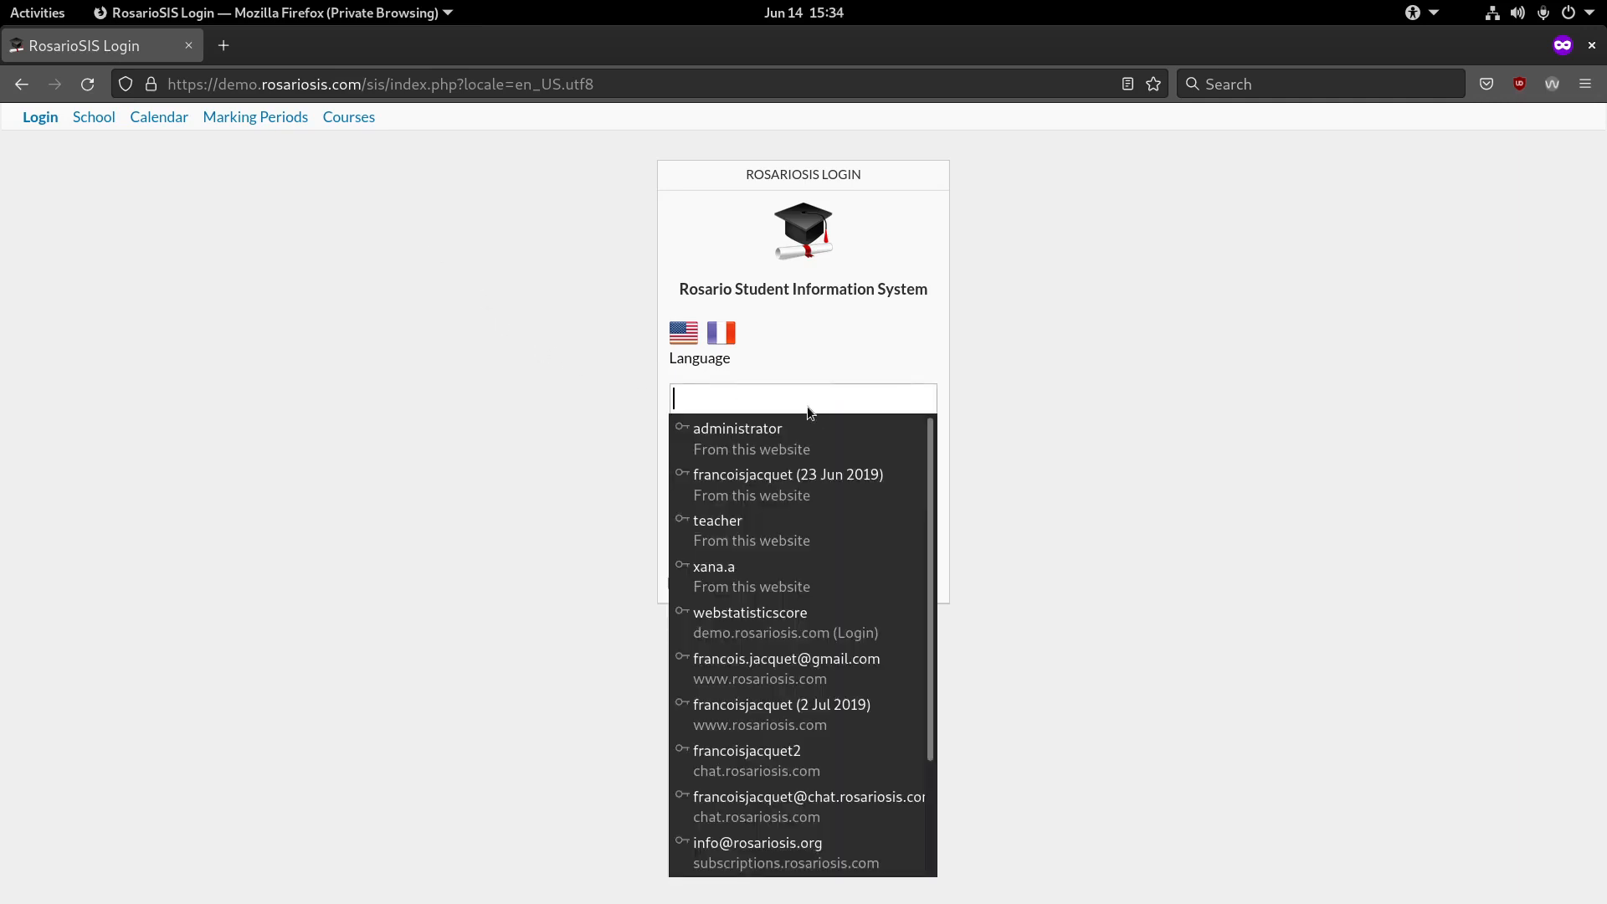
left_click(800, 430)
left_click(791, 545)
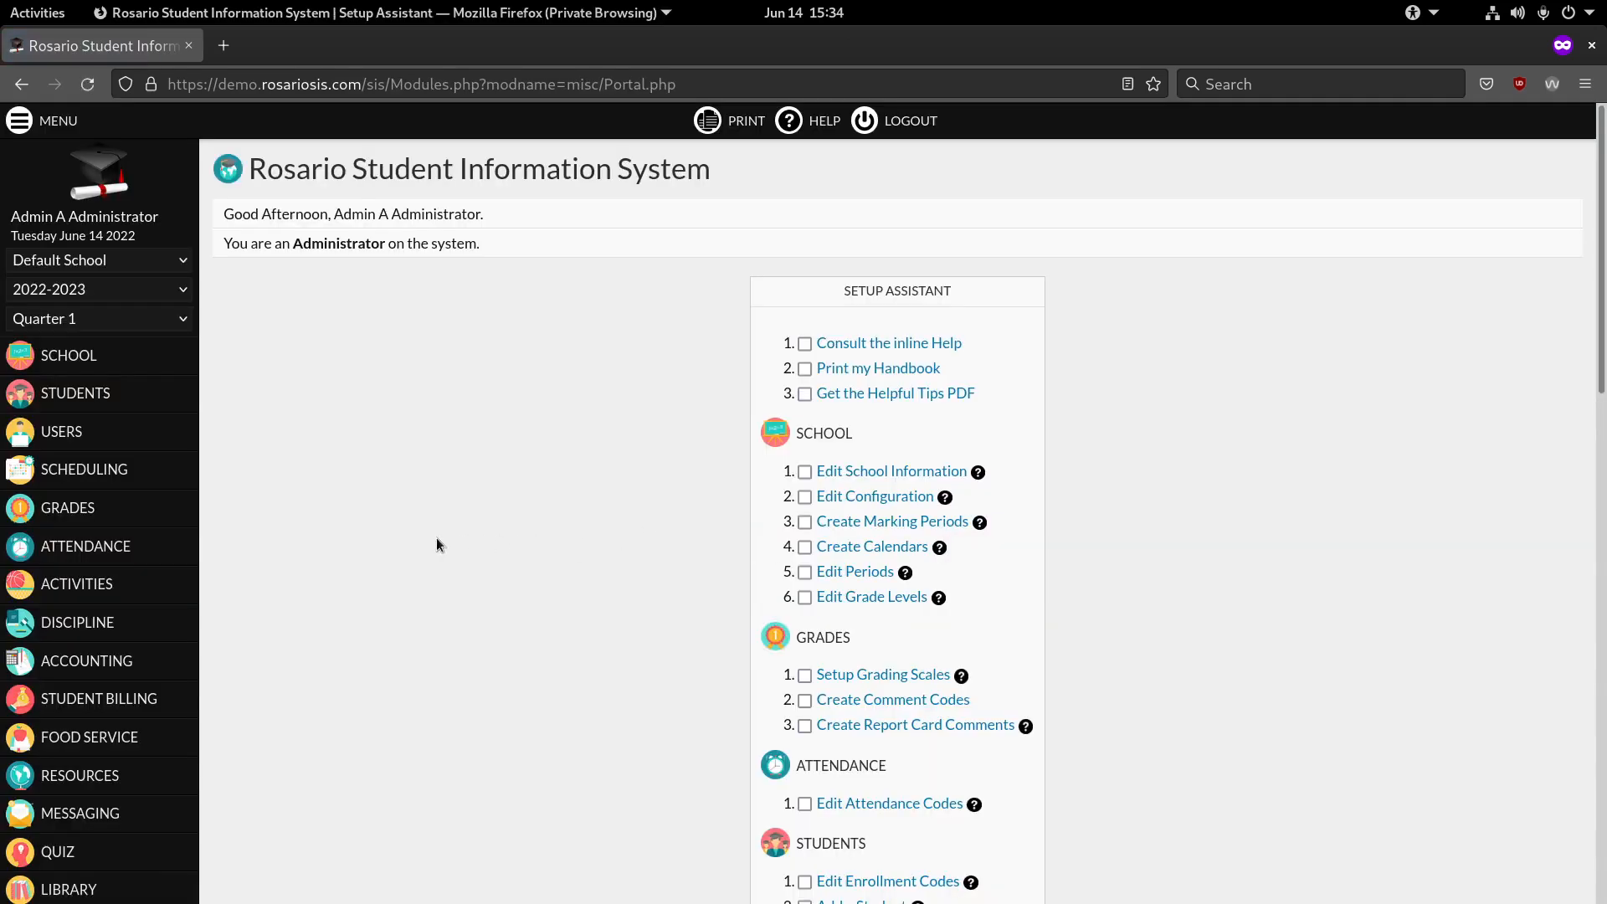
Open the Math6A course period of Mathematics 6 in the Scheduling courses and check its assigned period
mouse_move(100, 469)
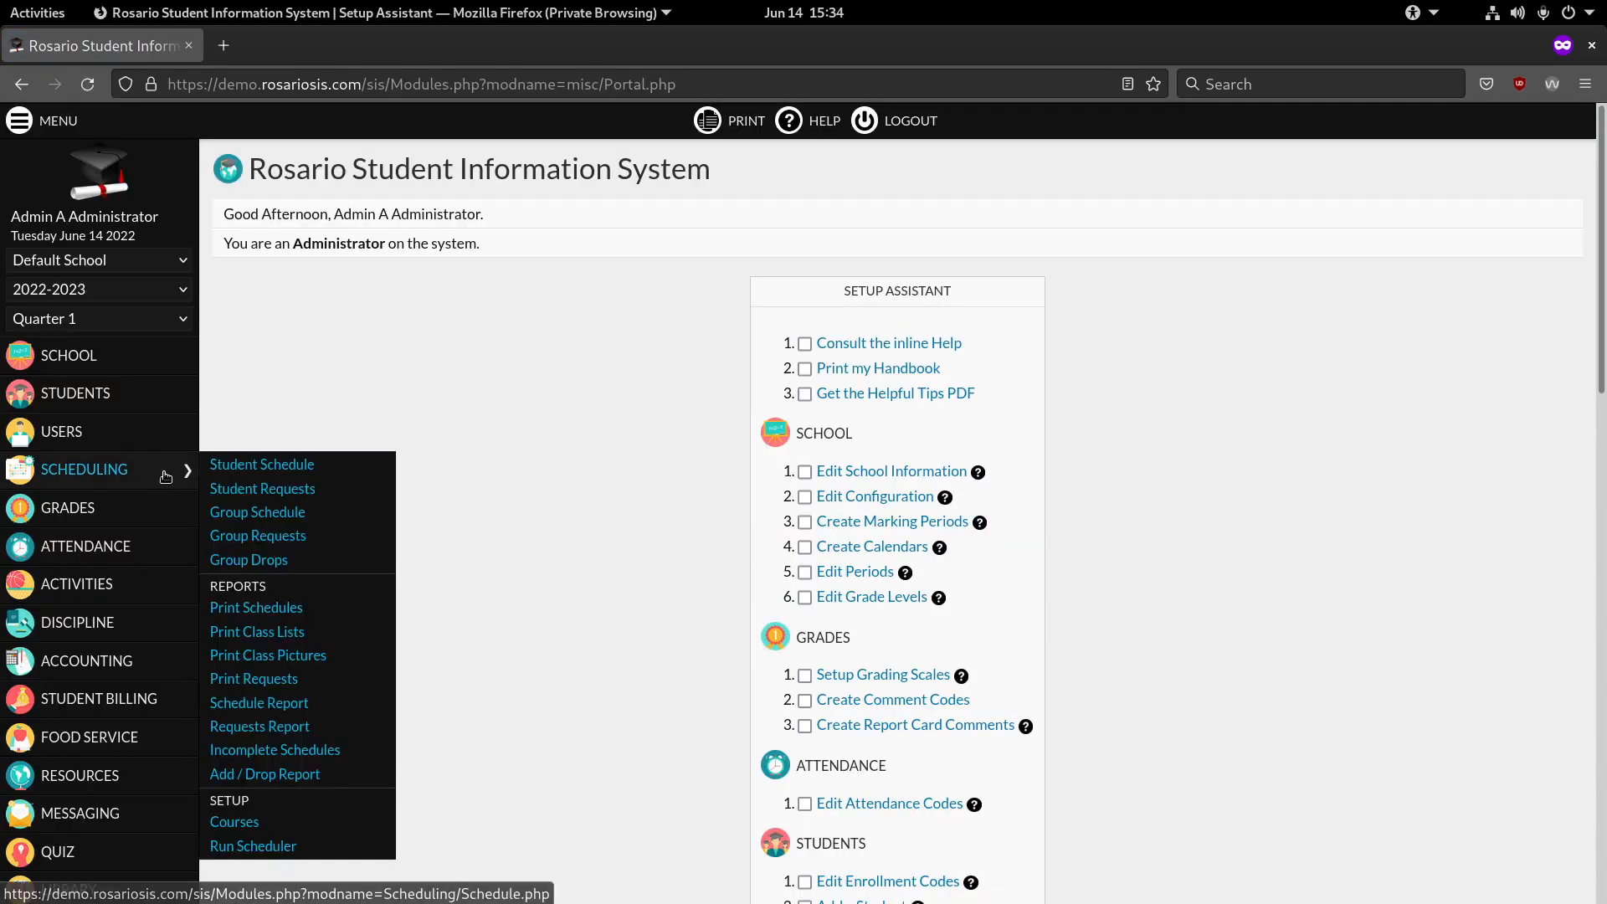
left_click(259, 820)
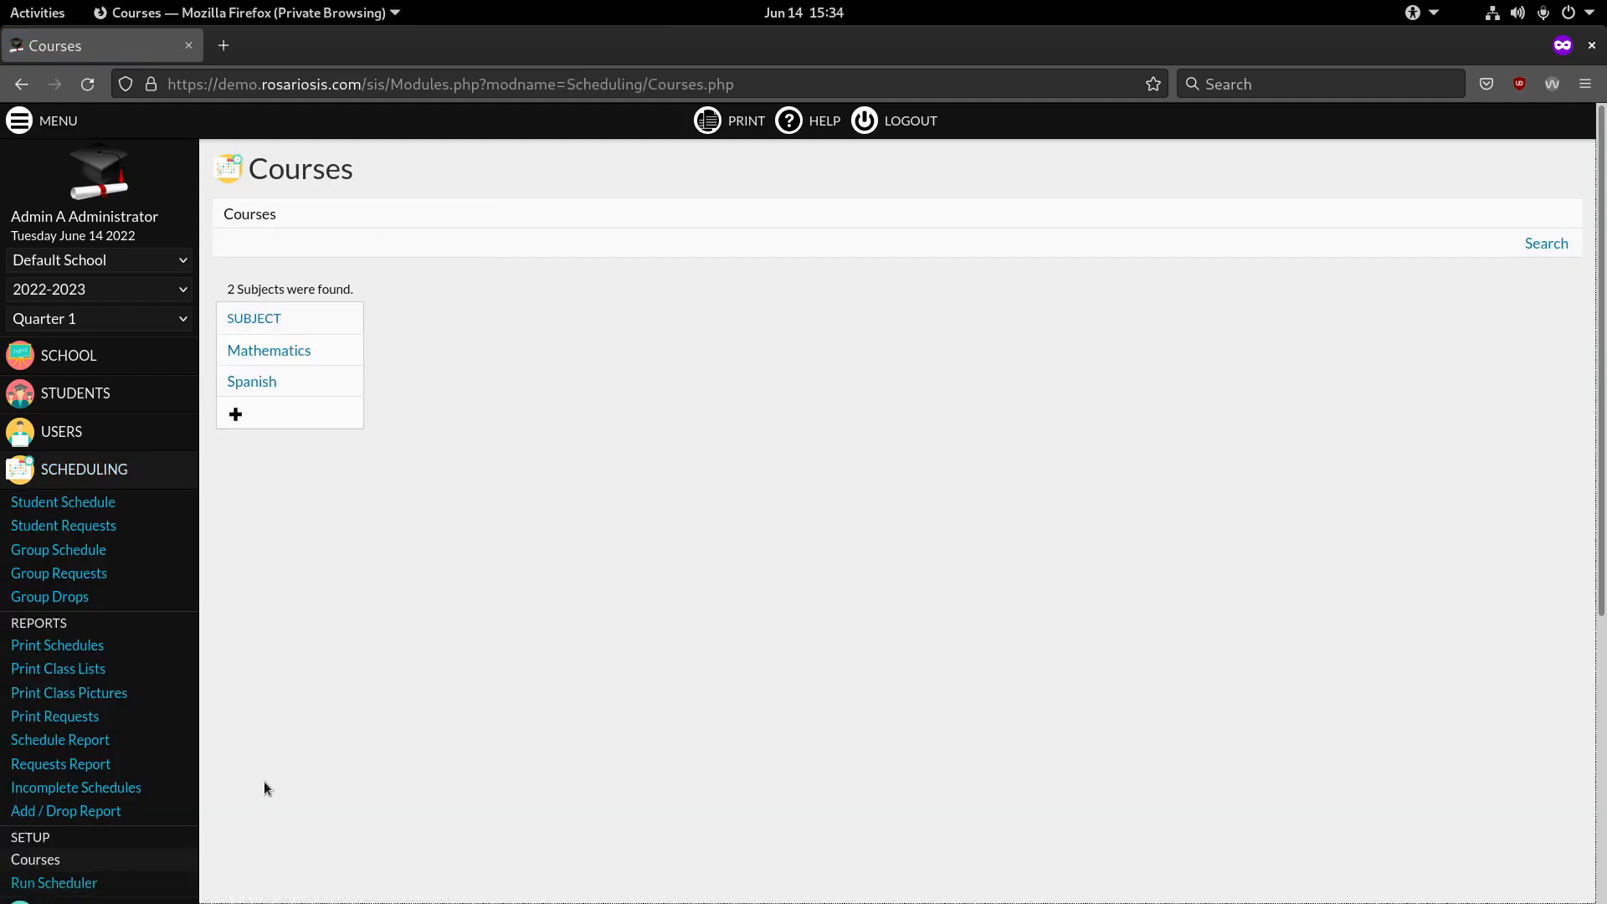
left_click(298, 353)
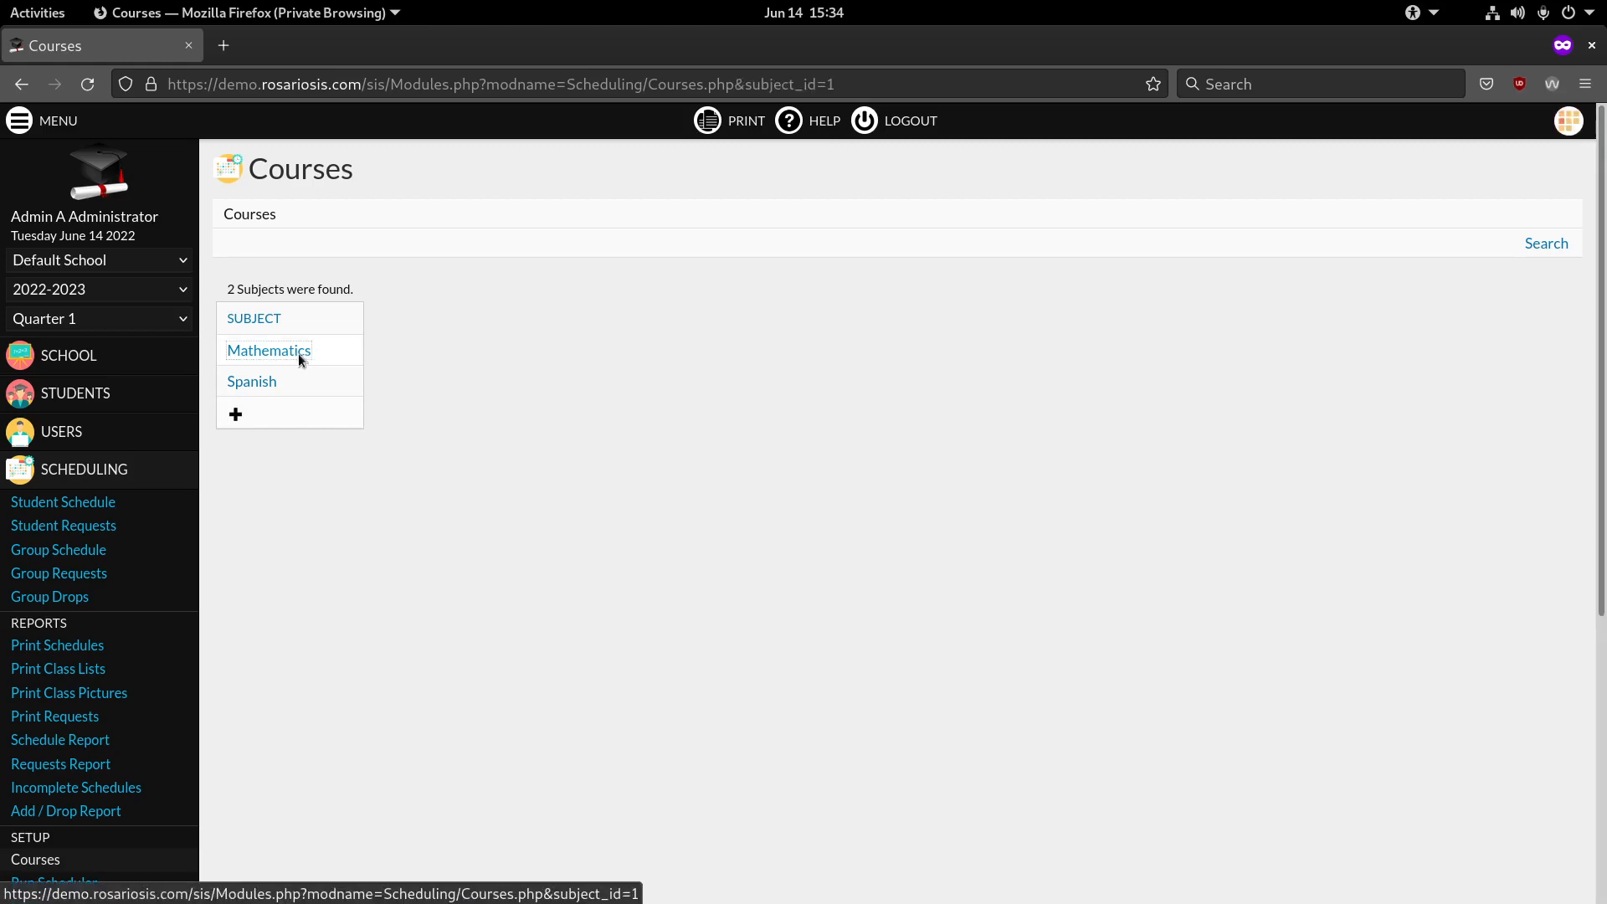
left_click(431, 433)
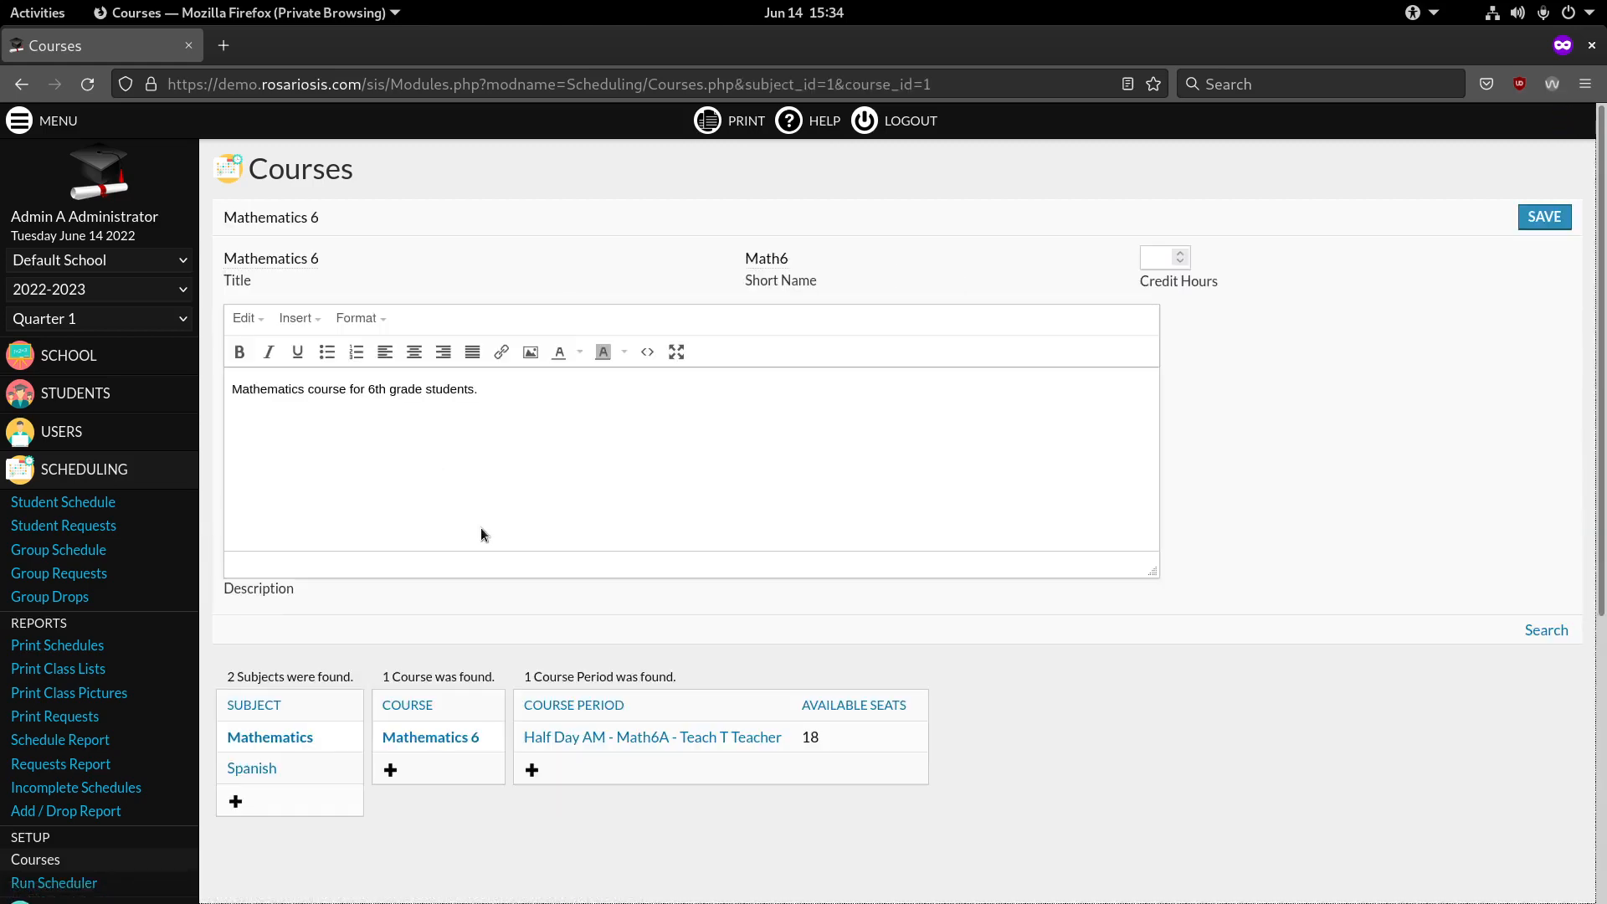
left_click(574, 737)
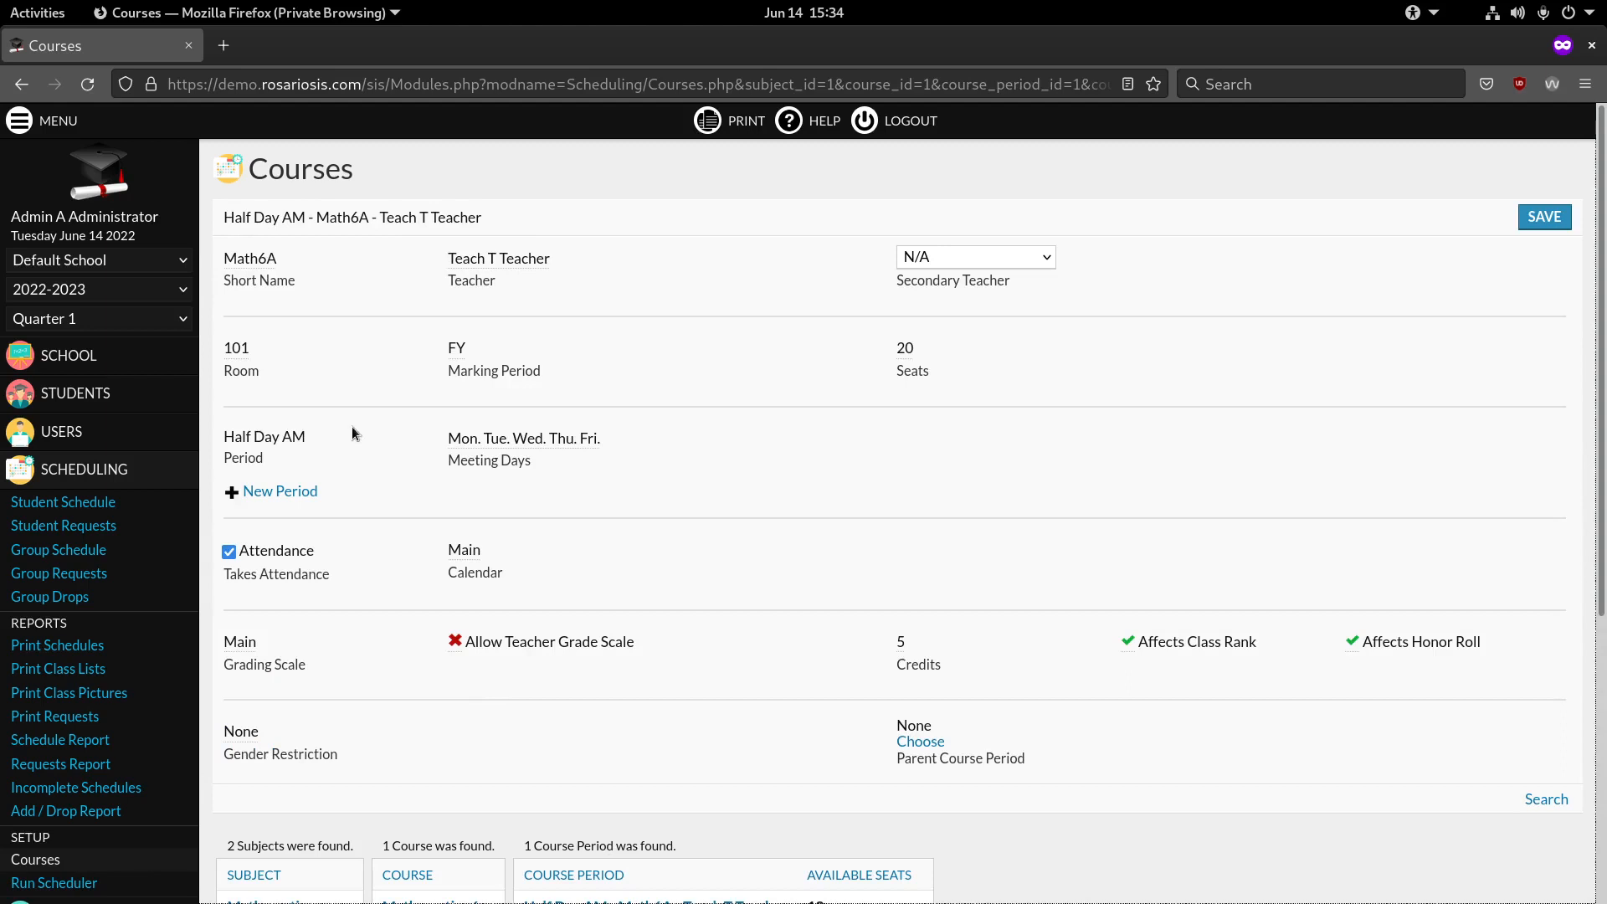
triple_click(309, 437)
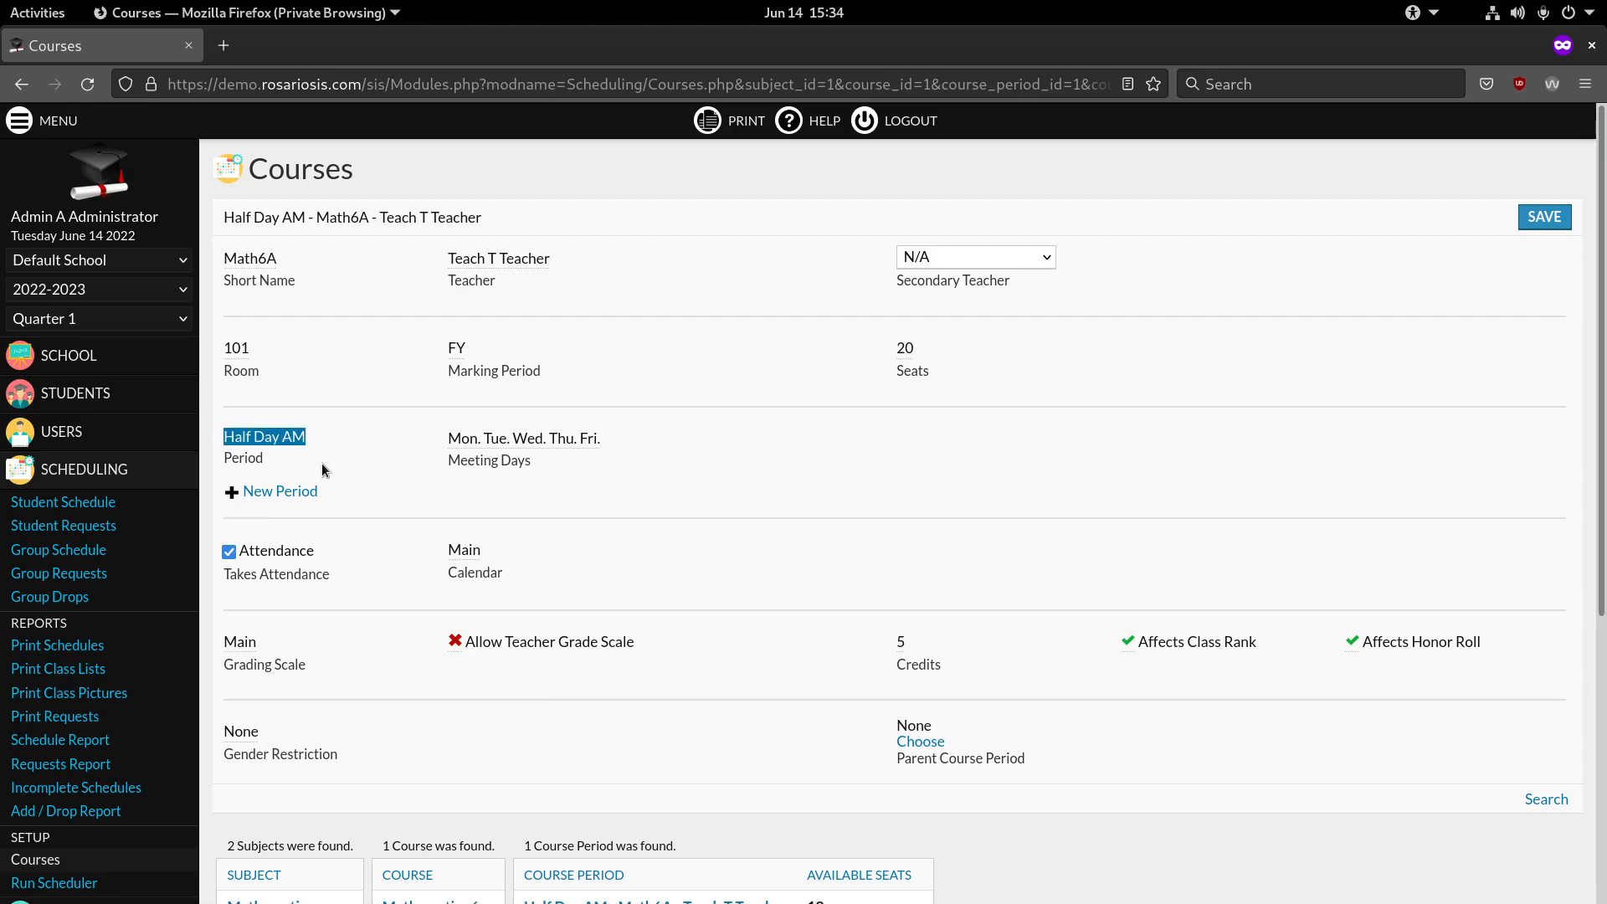
Open the Spa6A course period of Spanish 6 and check its assigned period
scroll(325, 465, "down", 3)
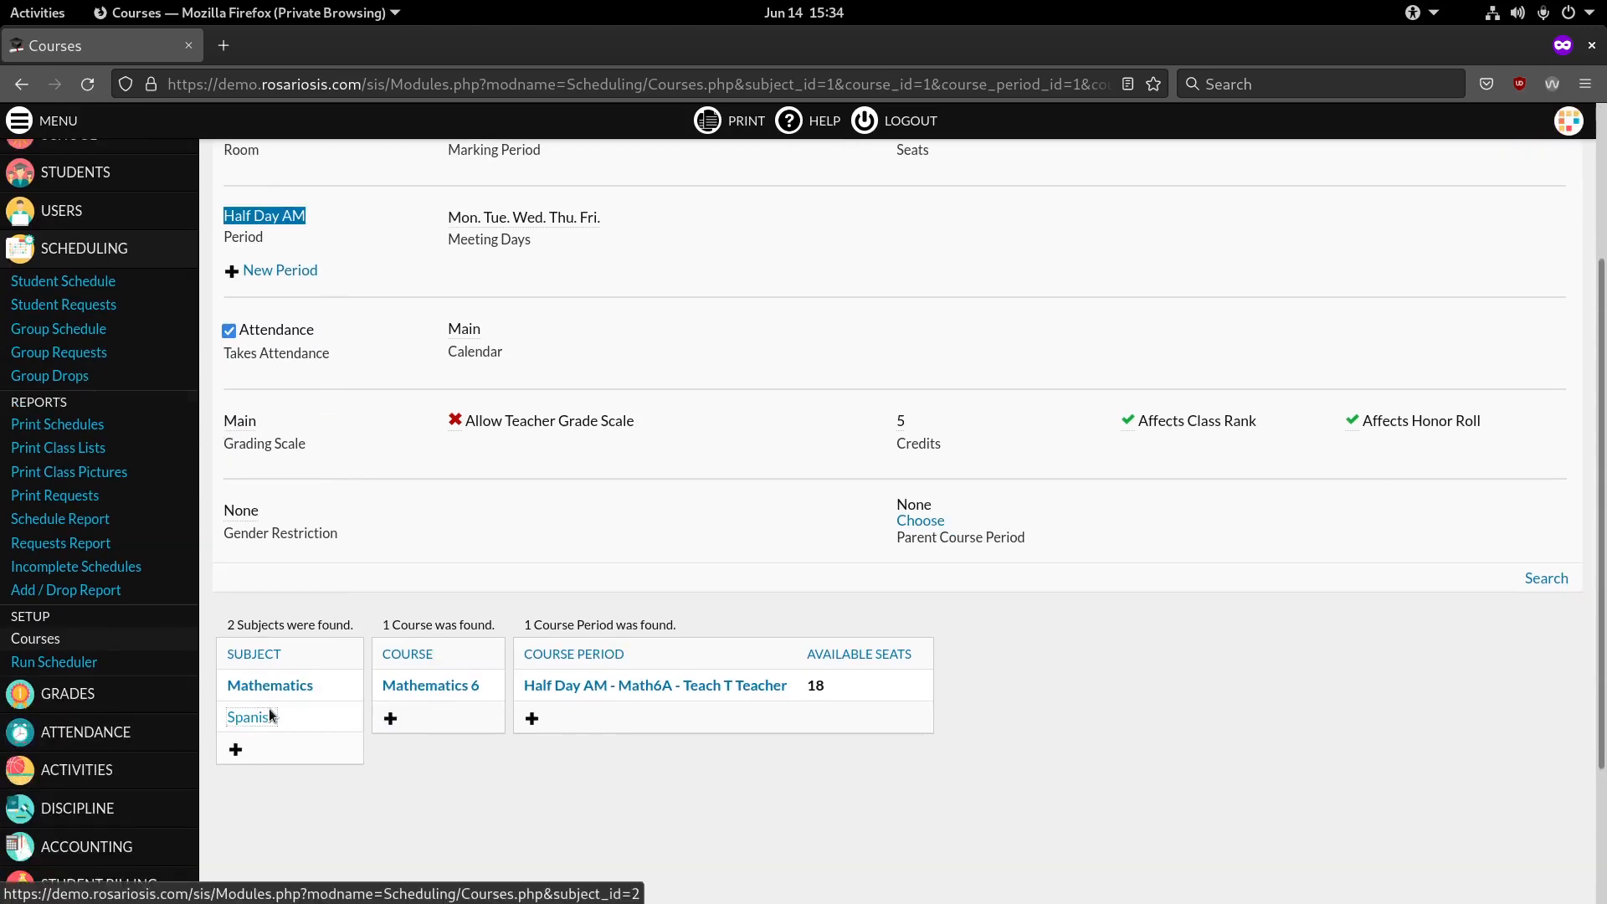
left_click(251, 716)
left_click(413, 430)
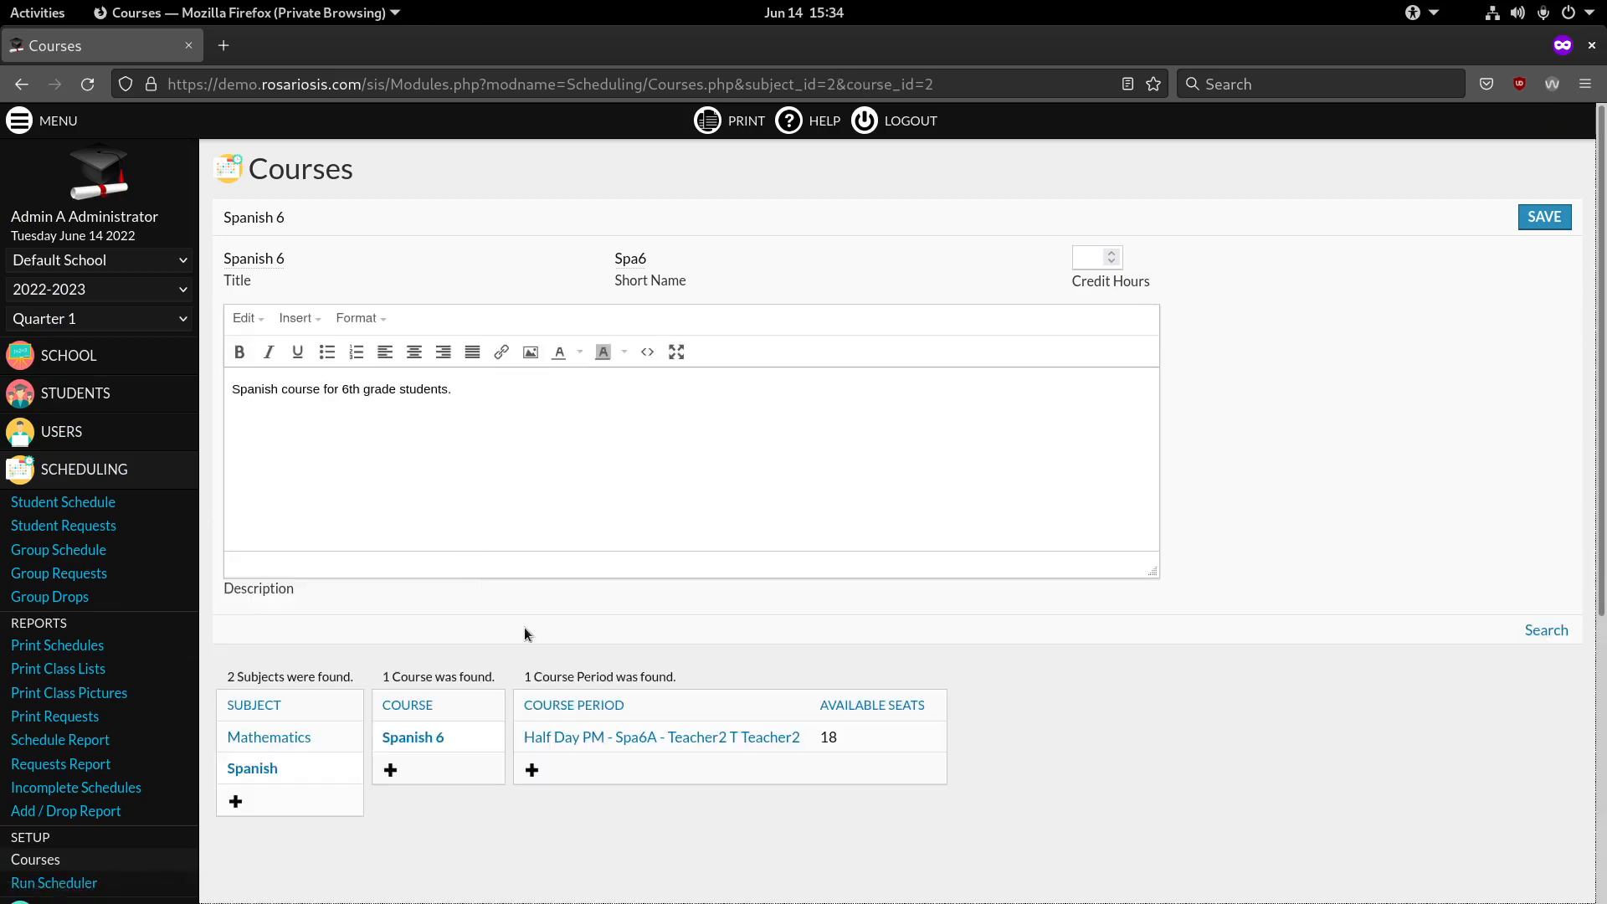
left_click(601, 738)
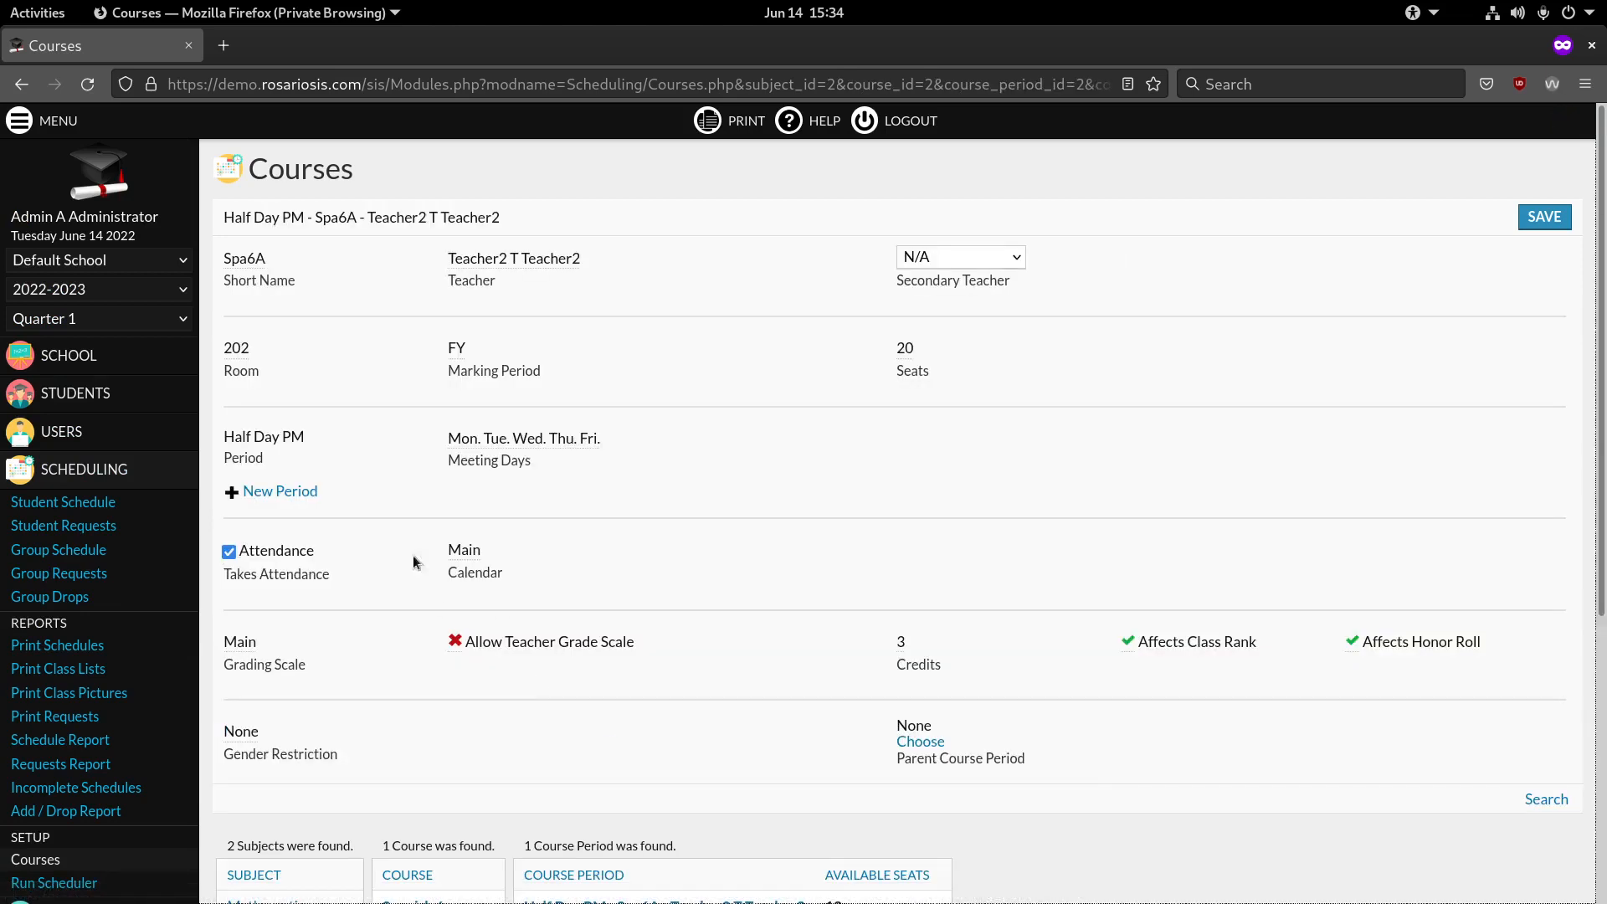
triple_click(303, 437)
double_click(259, 458)
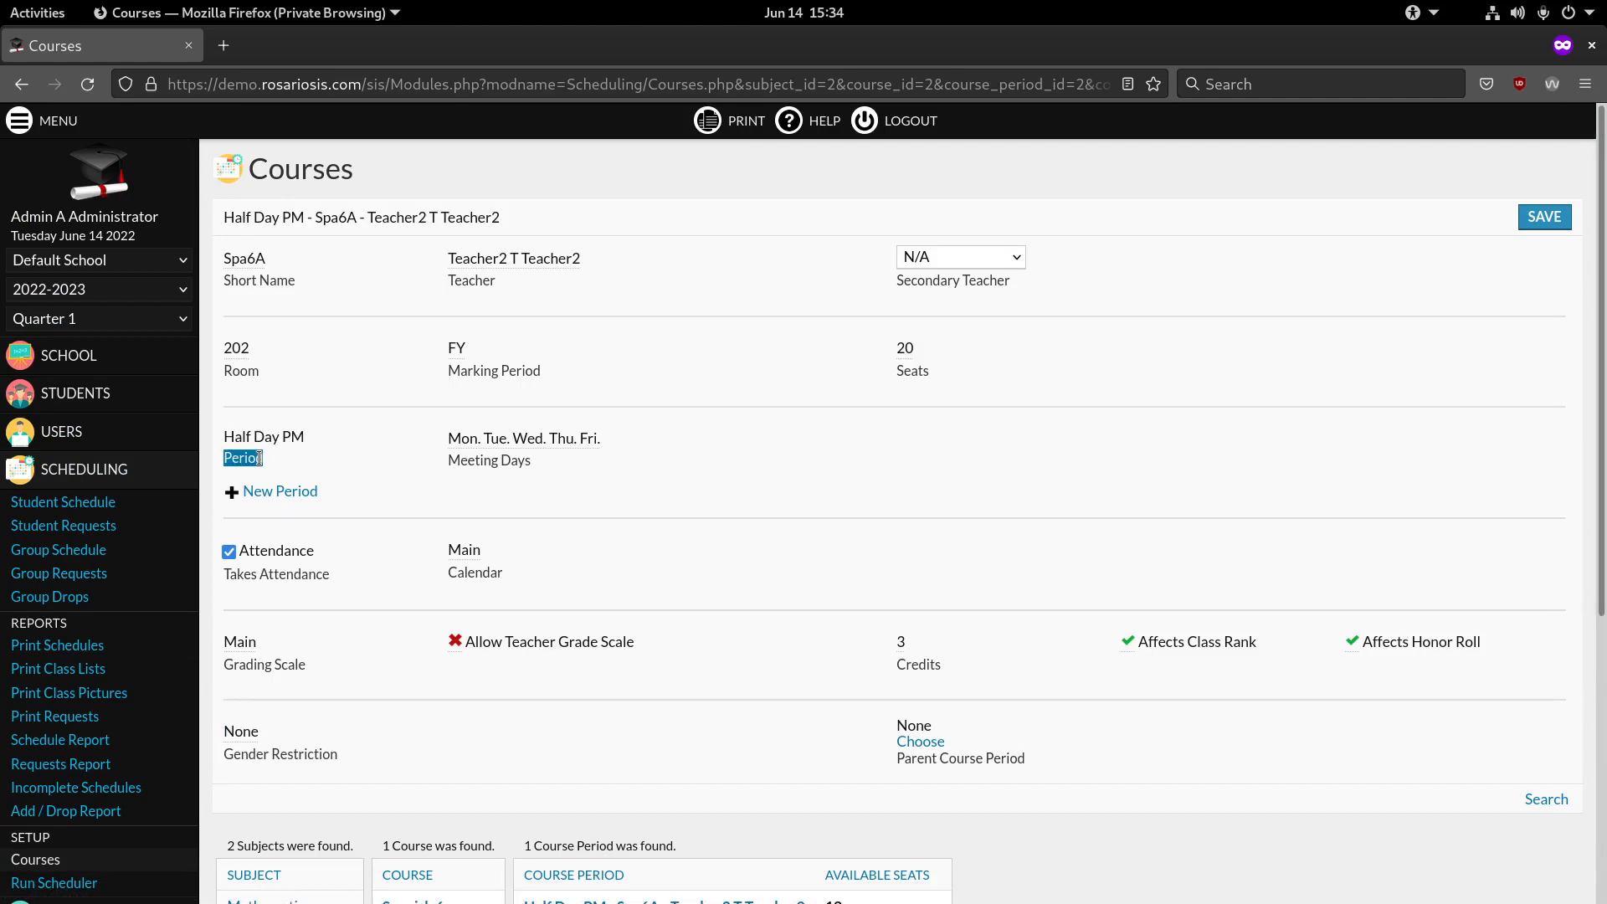
Review the school's period lengths and open the Minutes in a Full School Day setting in the attendance configuration
mouse_move(190, 360)
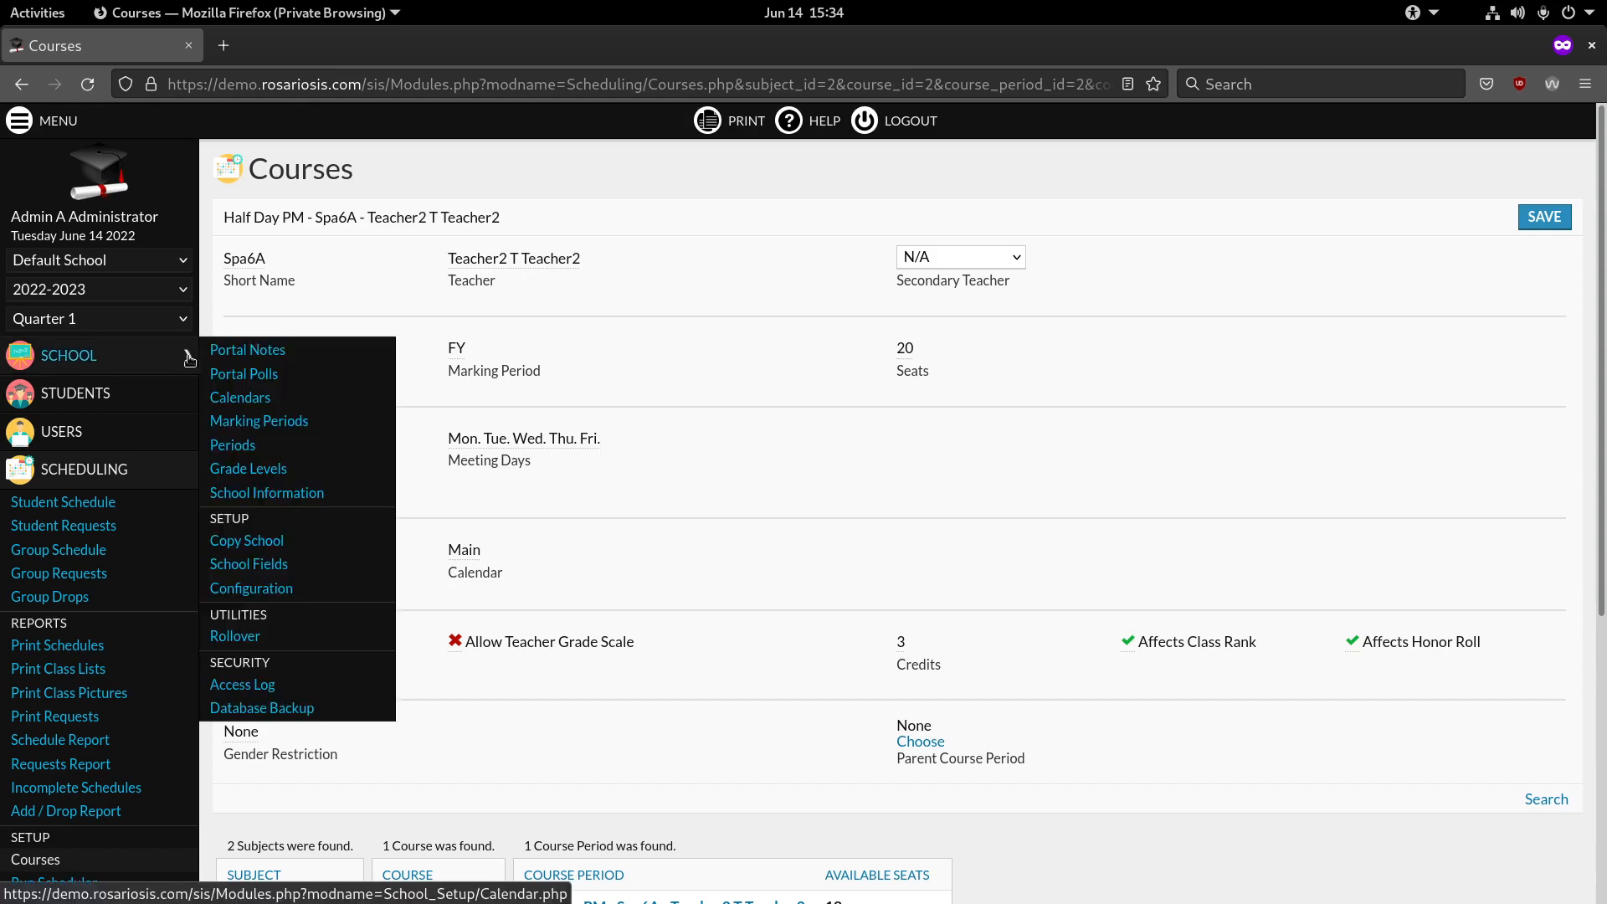
left_click(256, 445)
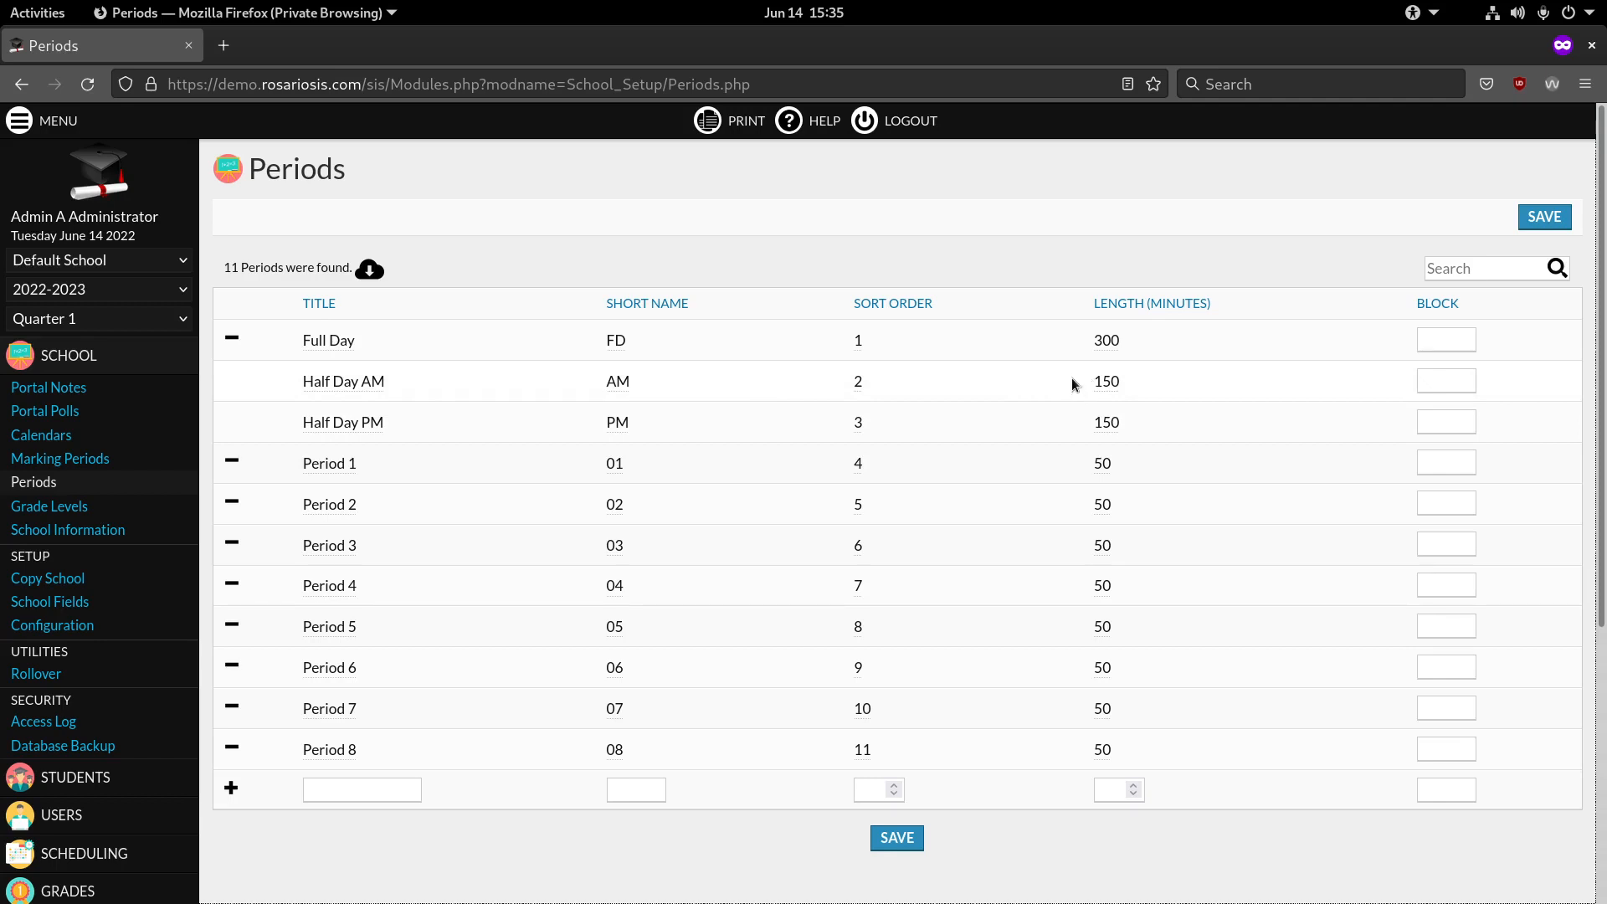
left_click(147, 529)
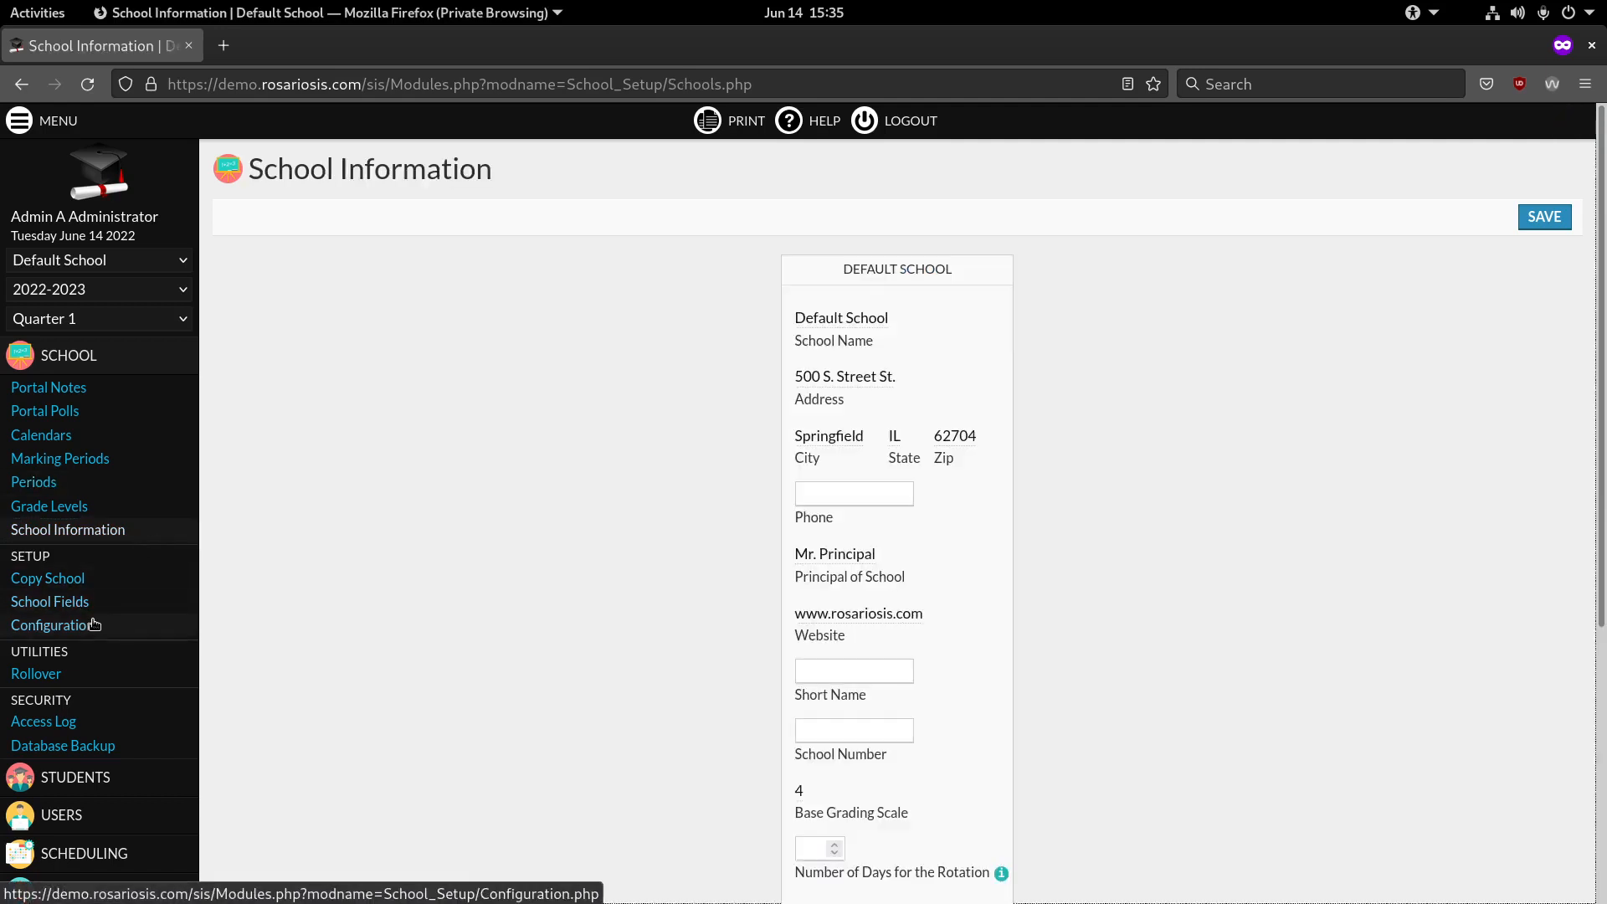
left_click(90, 625)
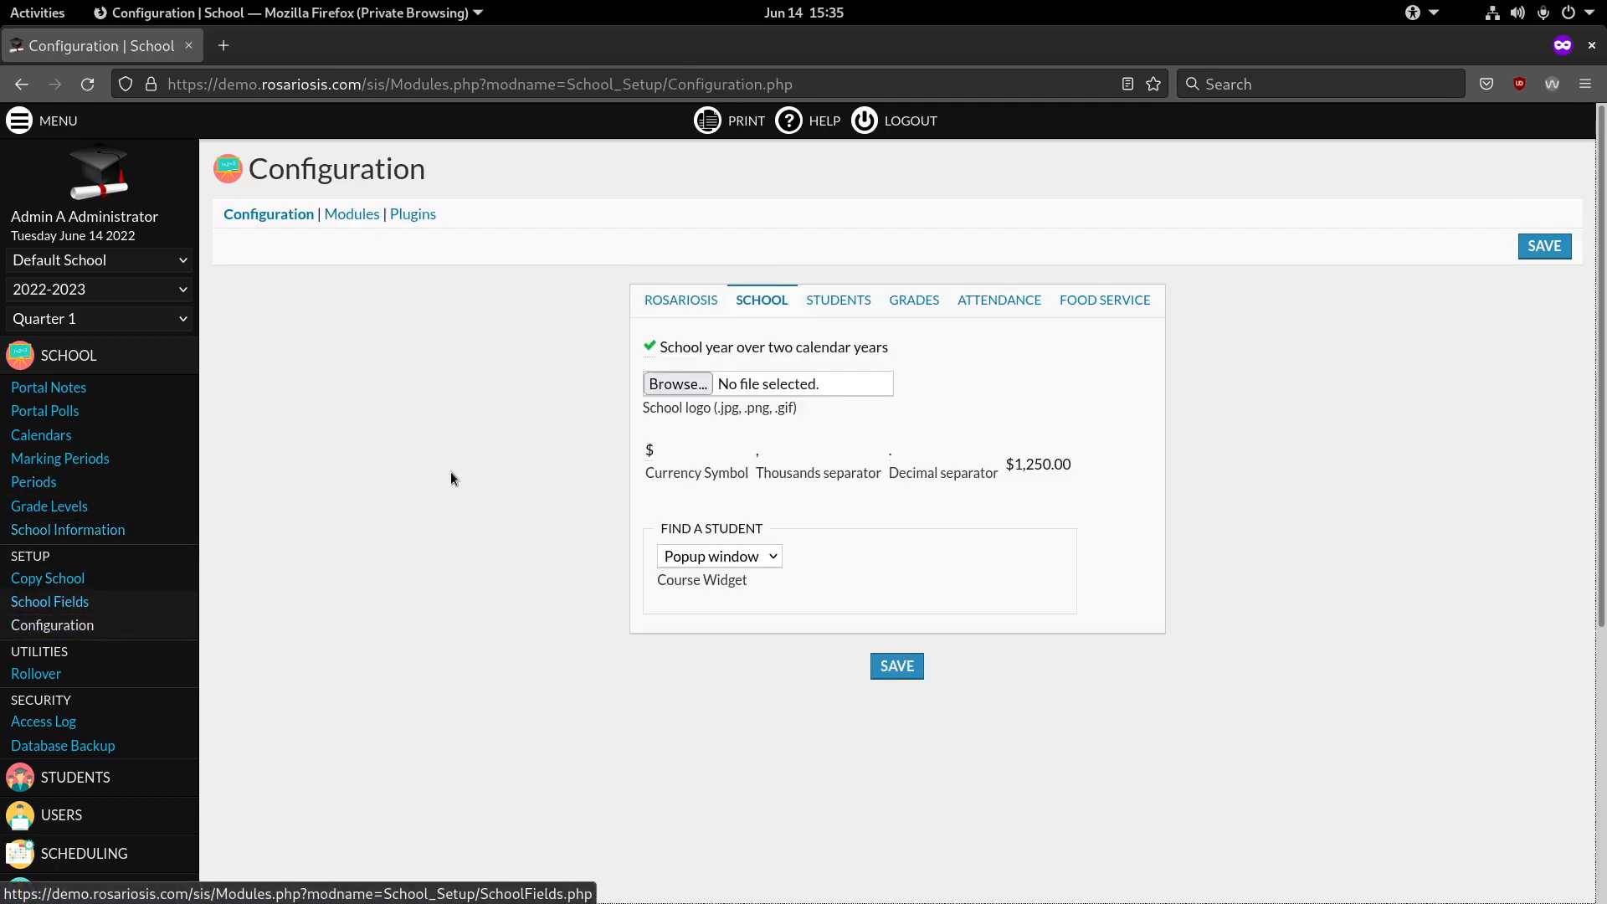
left_click(991, 300)
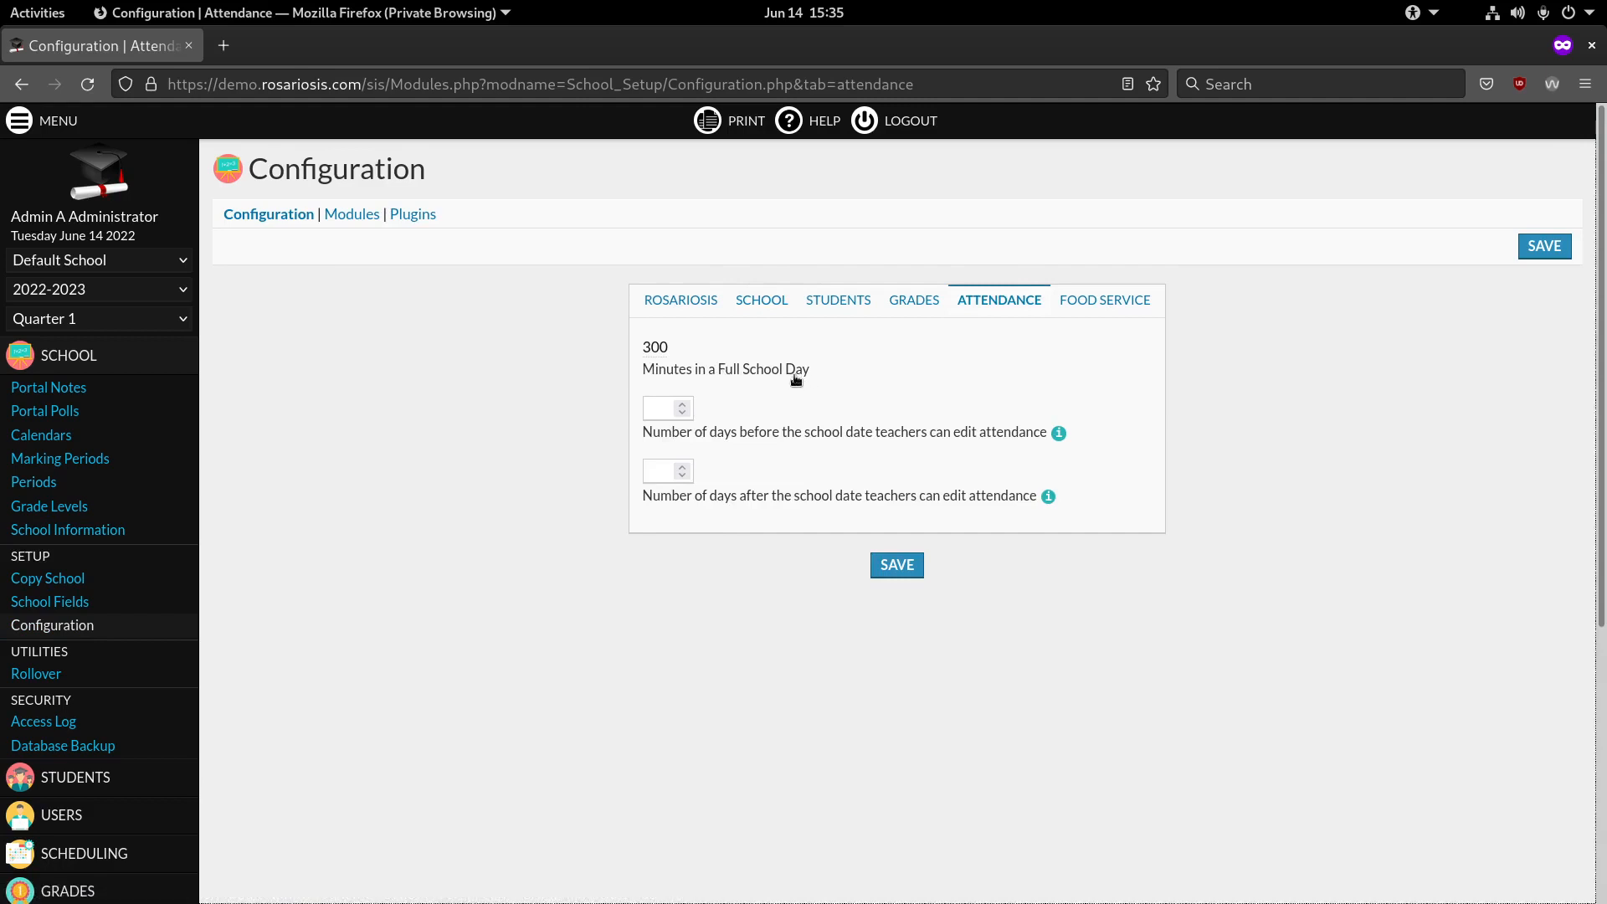
left_click(660, 350)
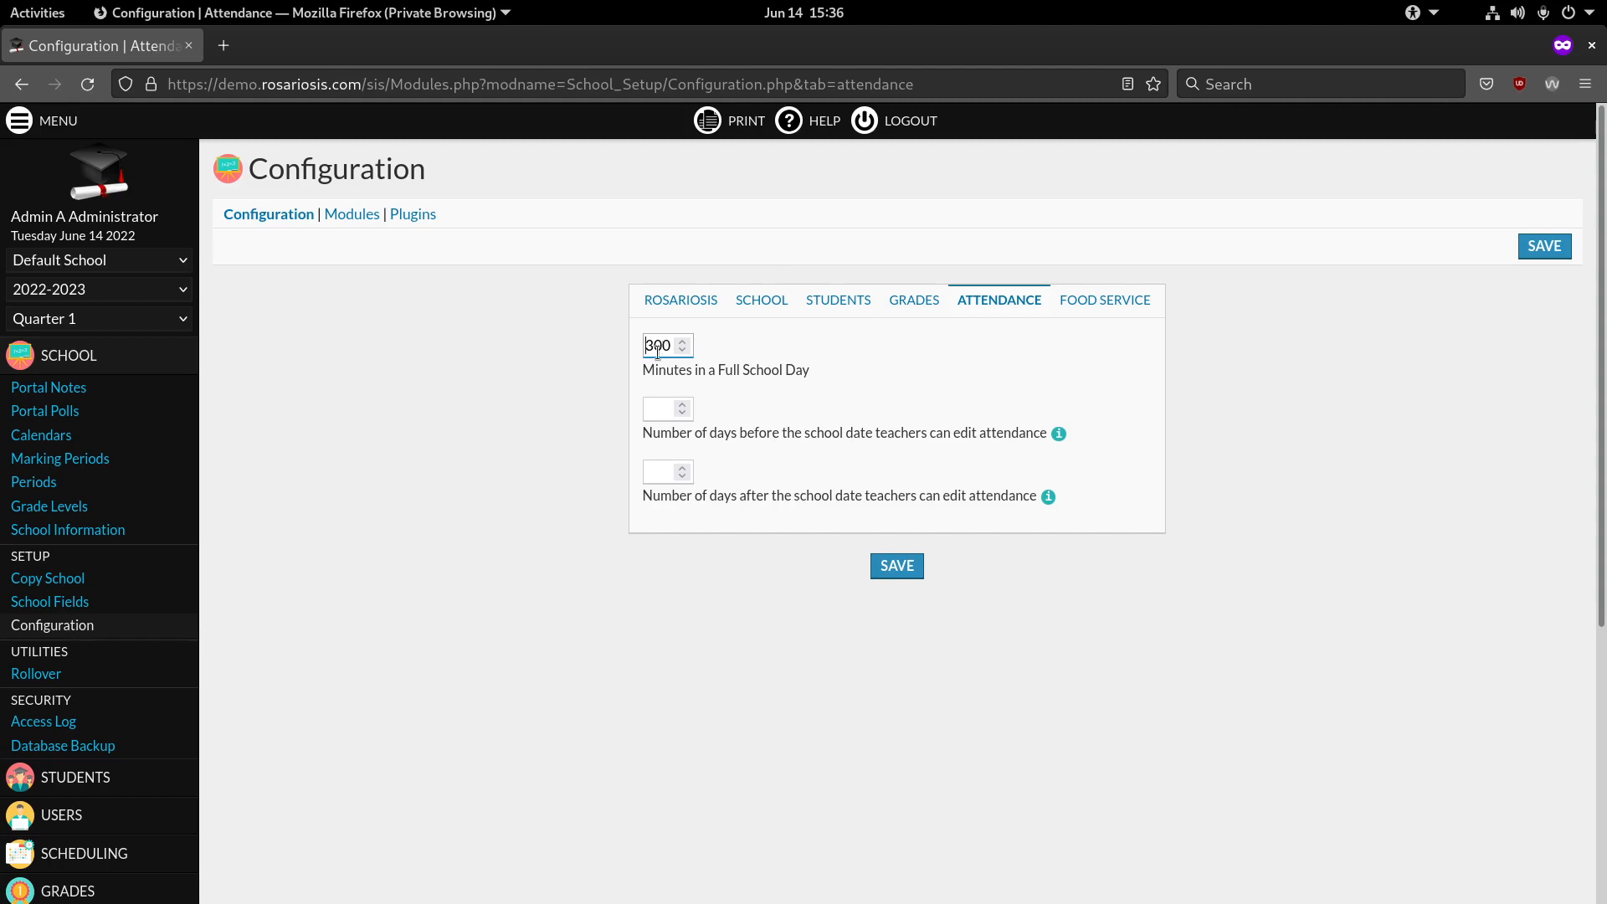
Open the Take Attendance teacher program for the teacher of Math6A
scroll(368, 442, "down", 5)
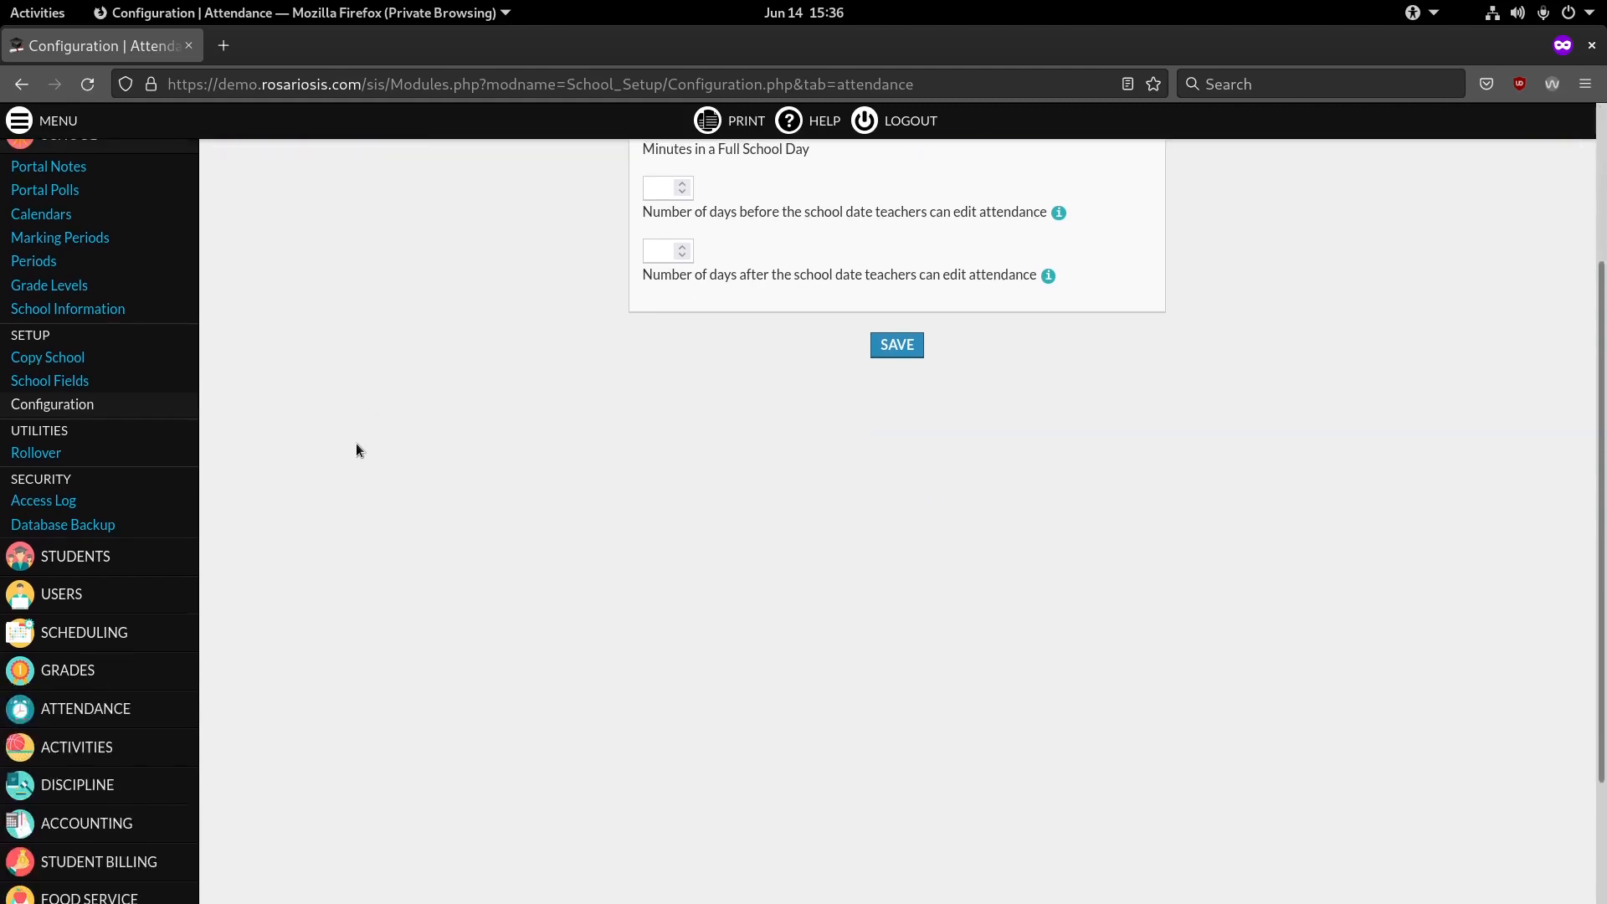
mouse_move(168, 602)
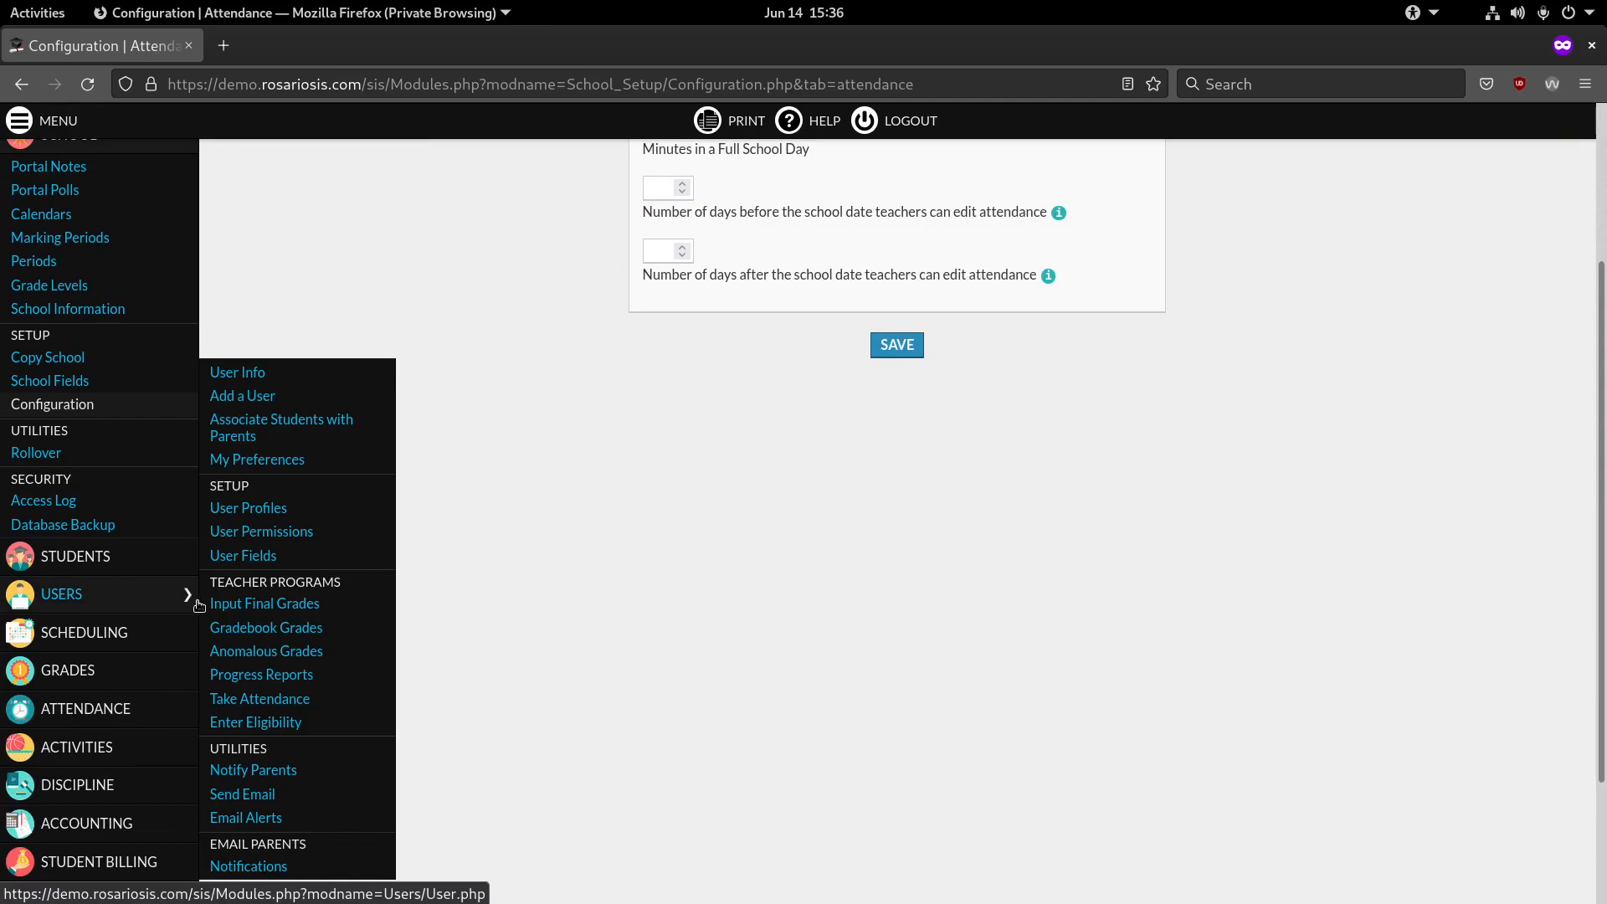
left_click(261, 700)
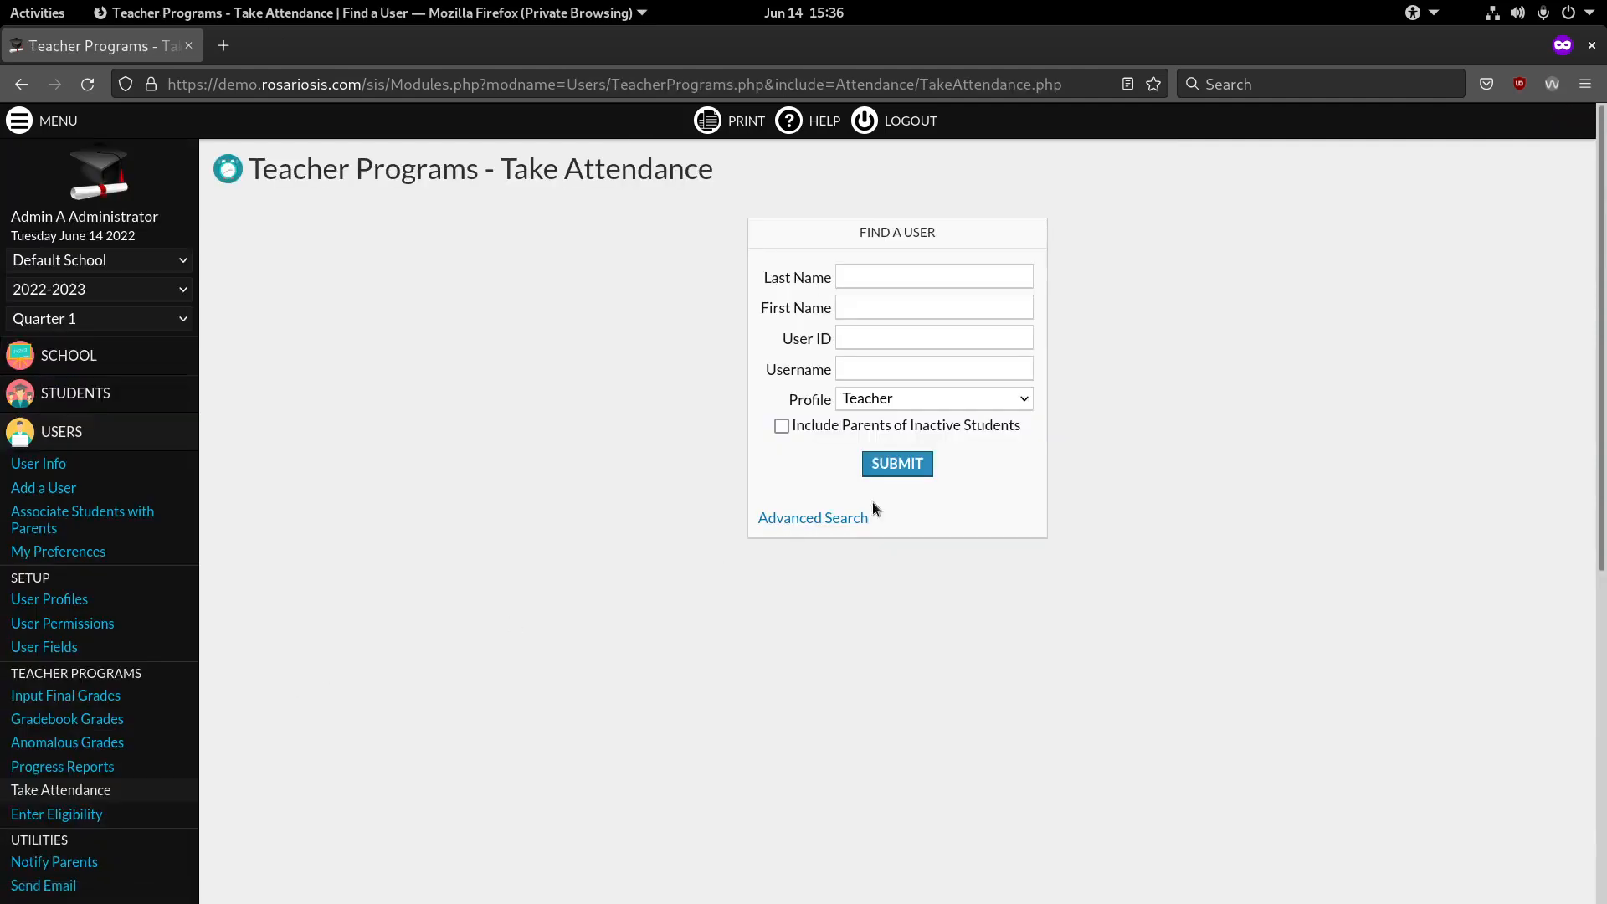
left_click(897, 464)
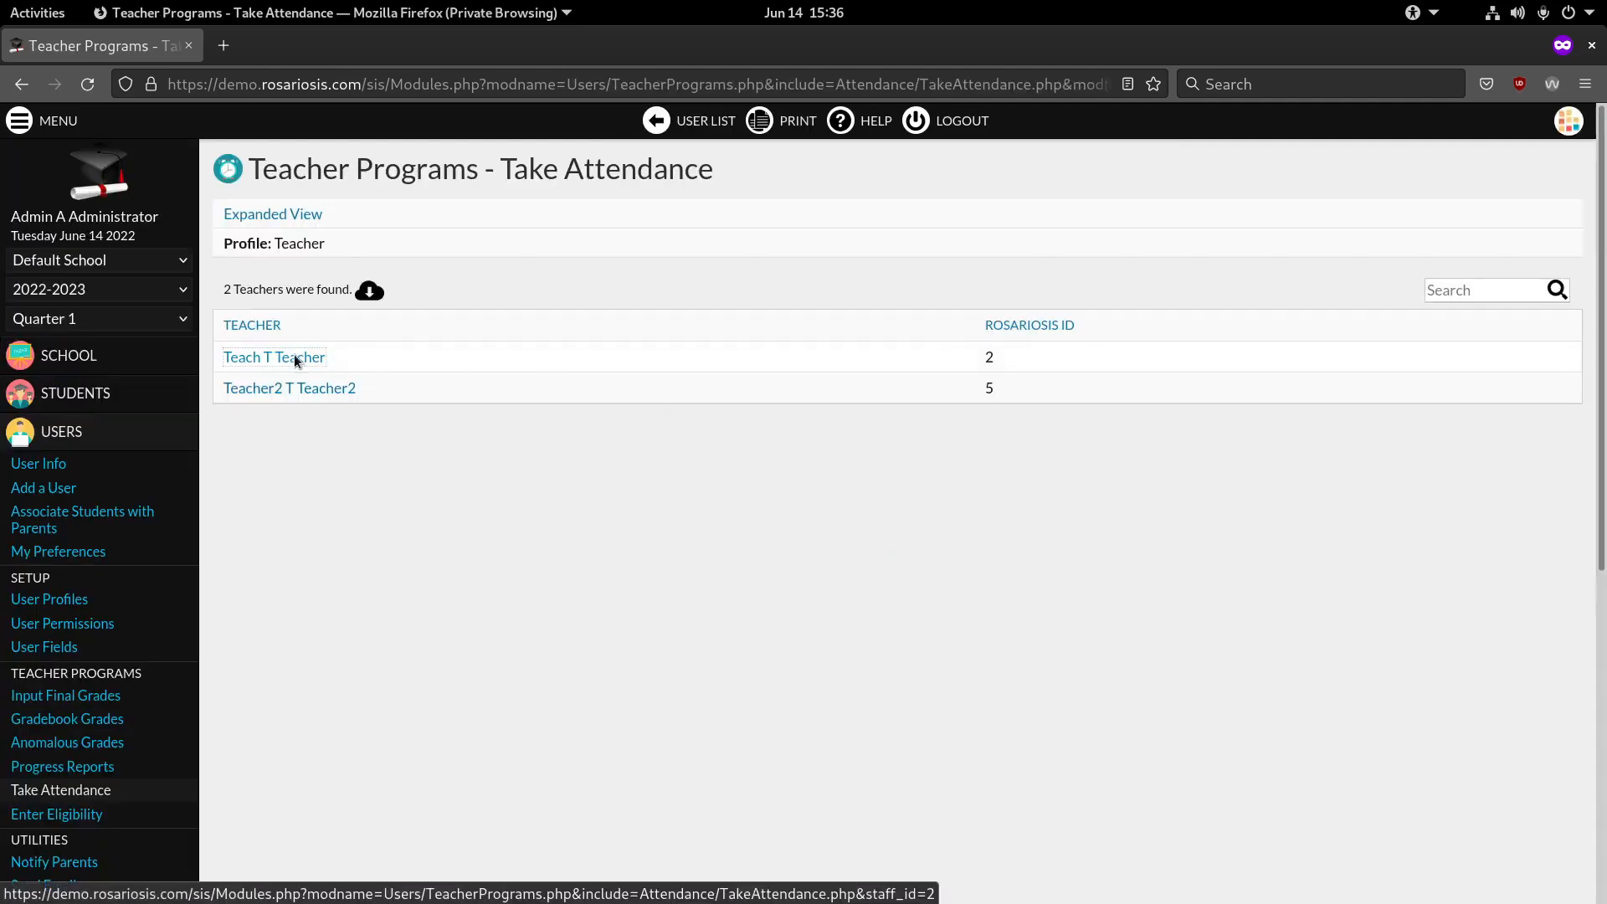
left_click(294, 357)
Save the Math6A Half Day AM attendance with the first student Present and the second student Absent
left_click(333, 218)
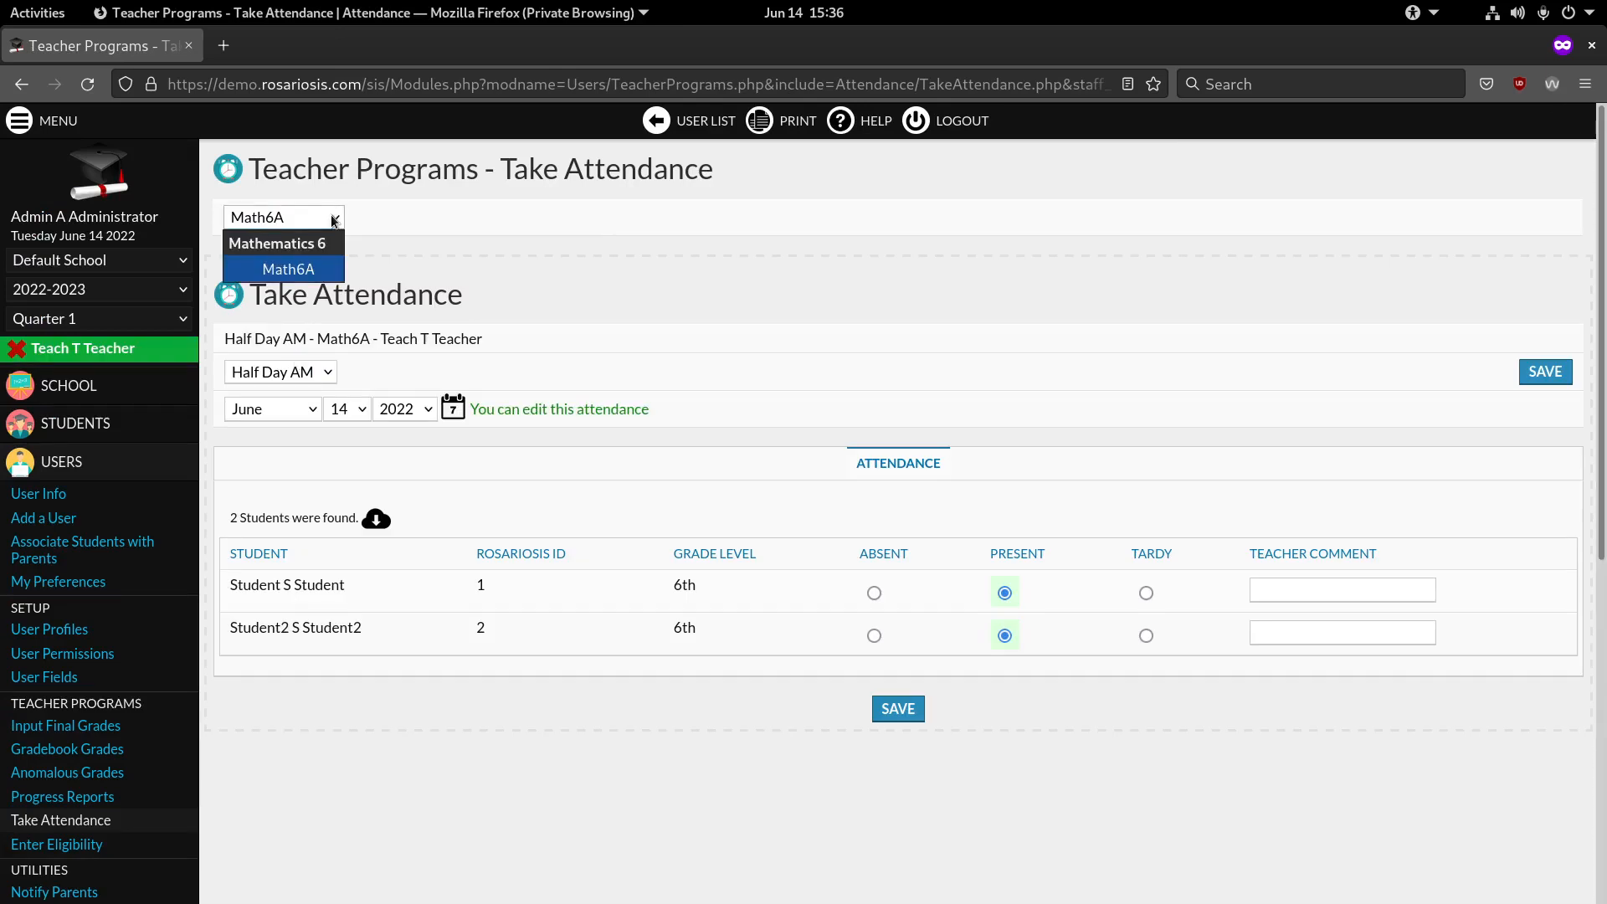
left_click(333, 218)
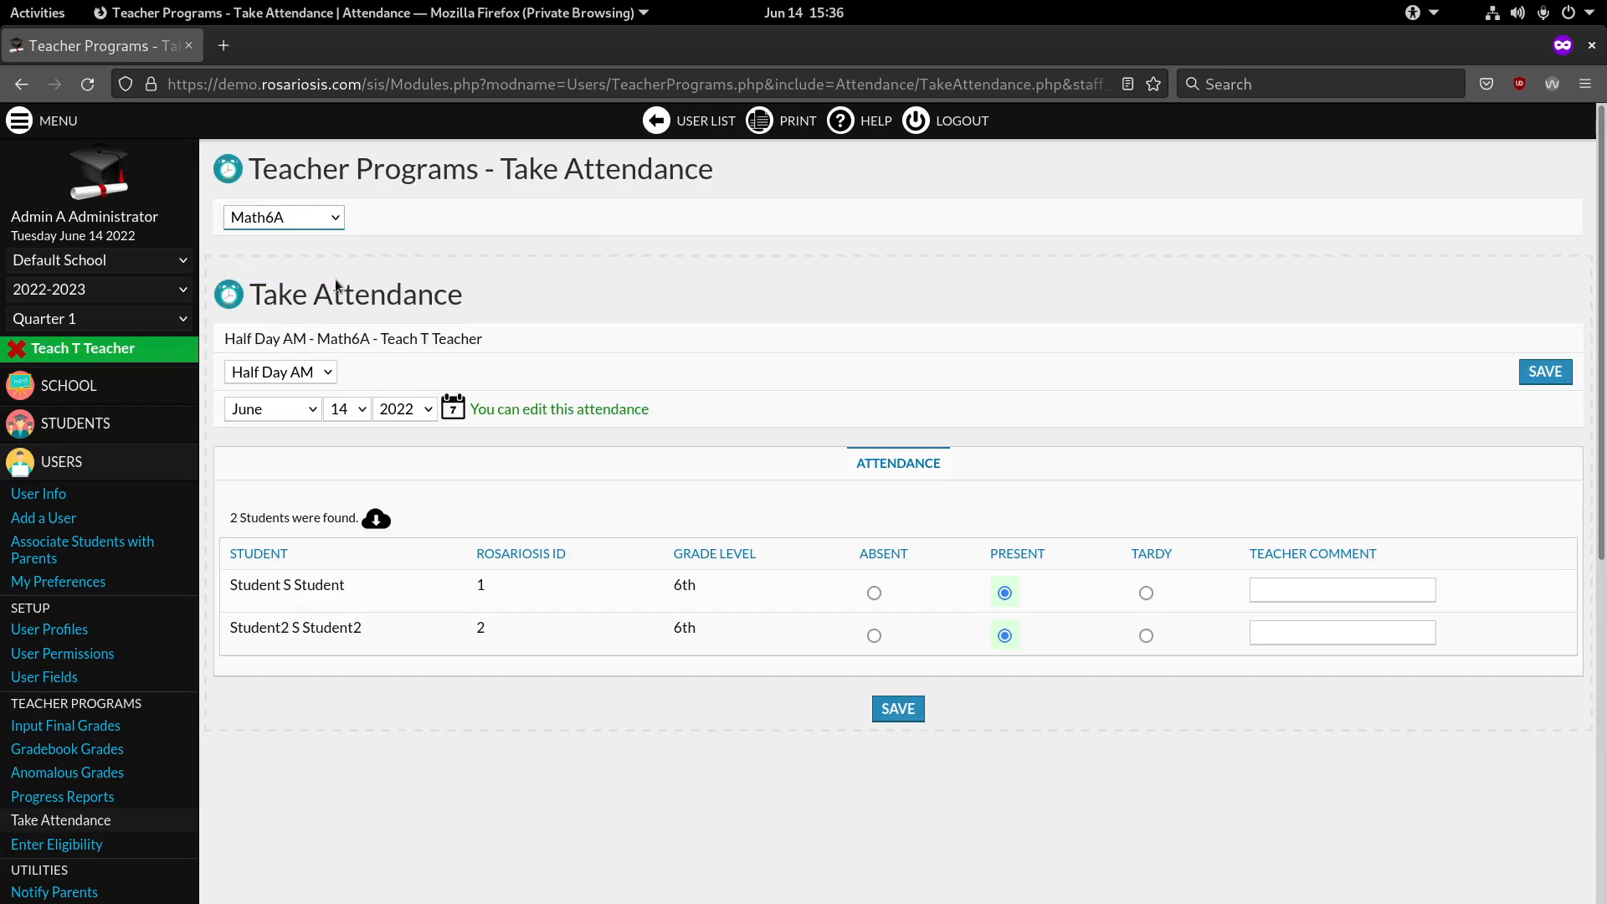
left_click(325, 375)
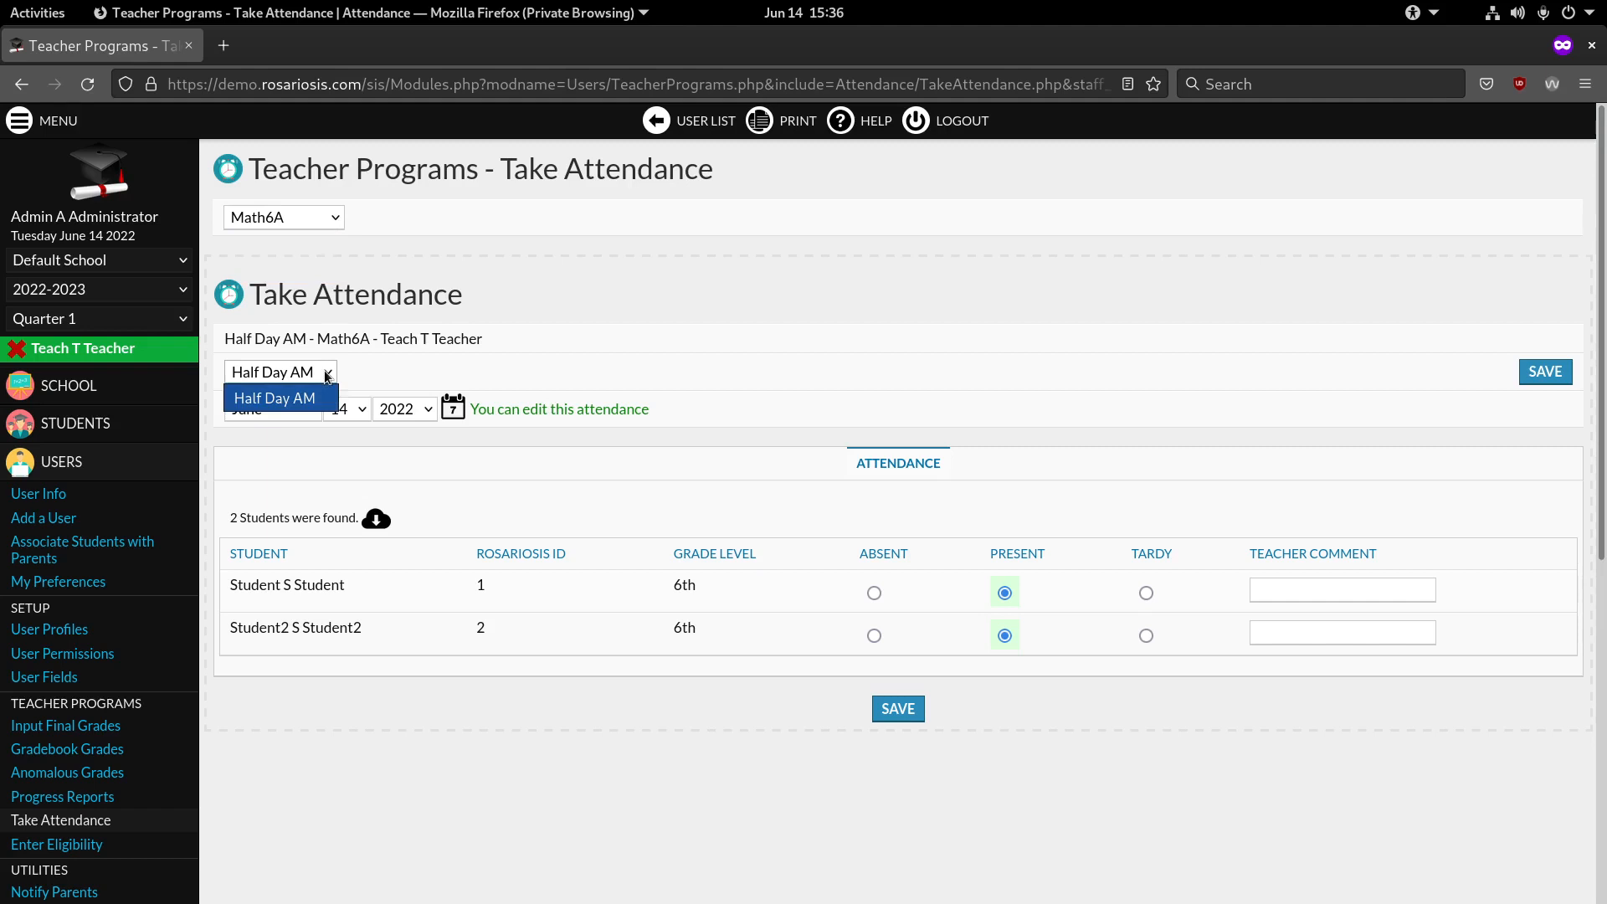
left_click(325, 374)
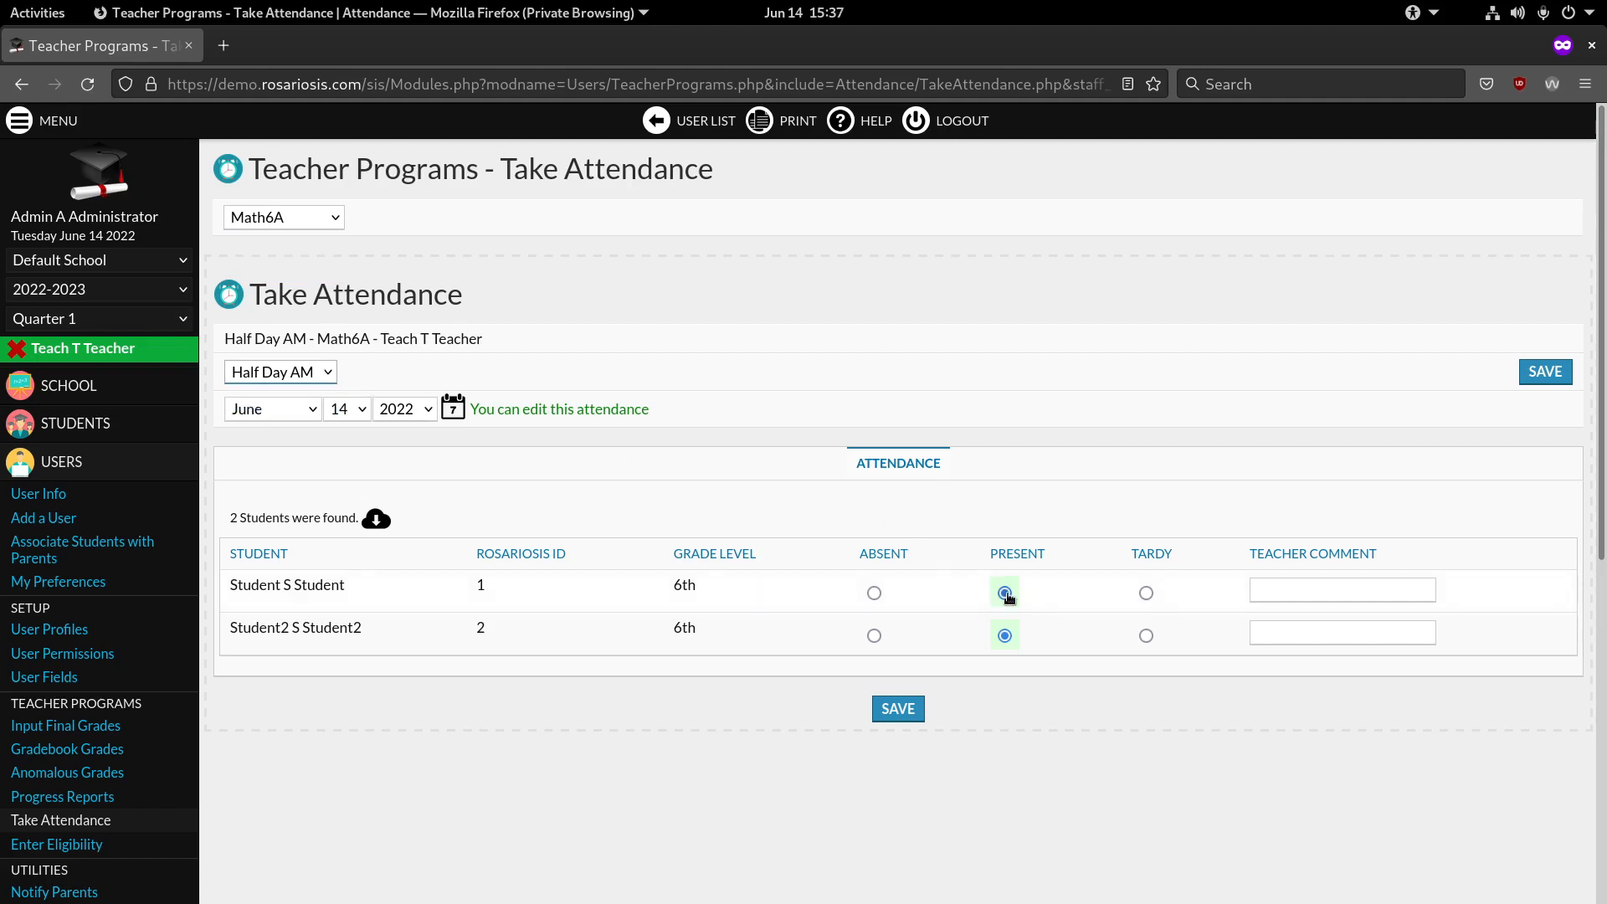
left_click(874, 635)
left_click(888, 707)
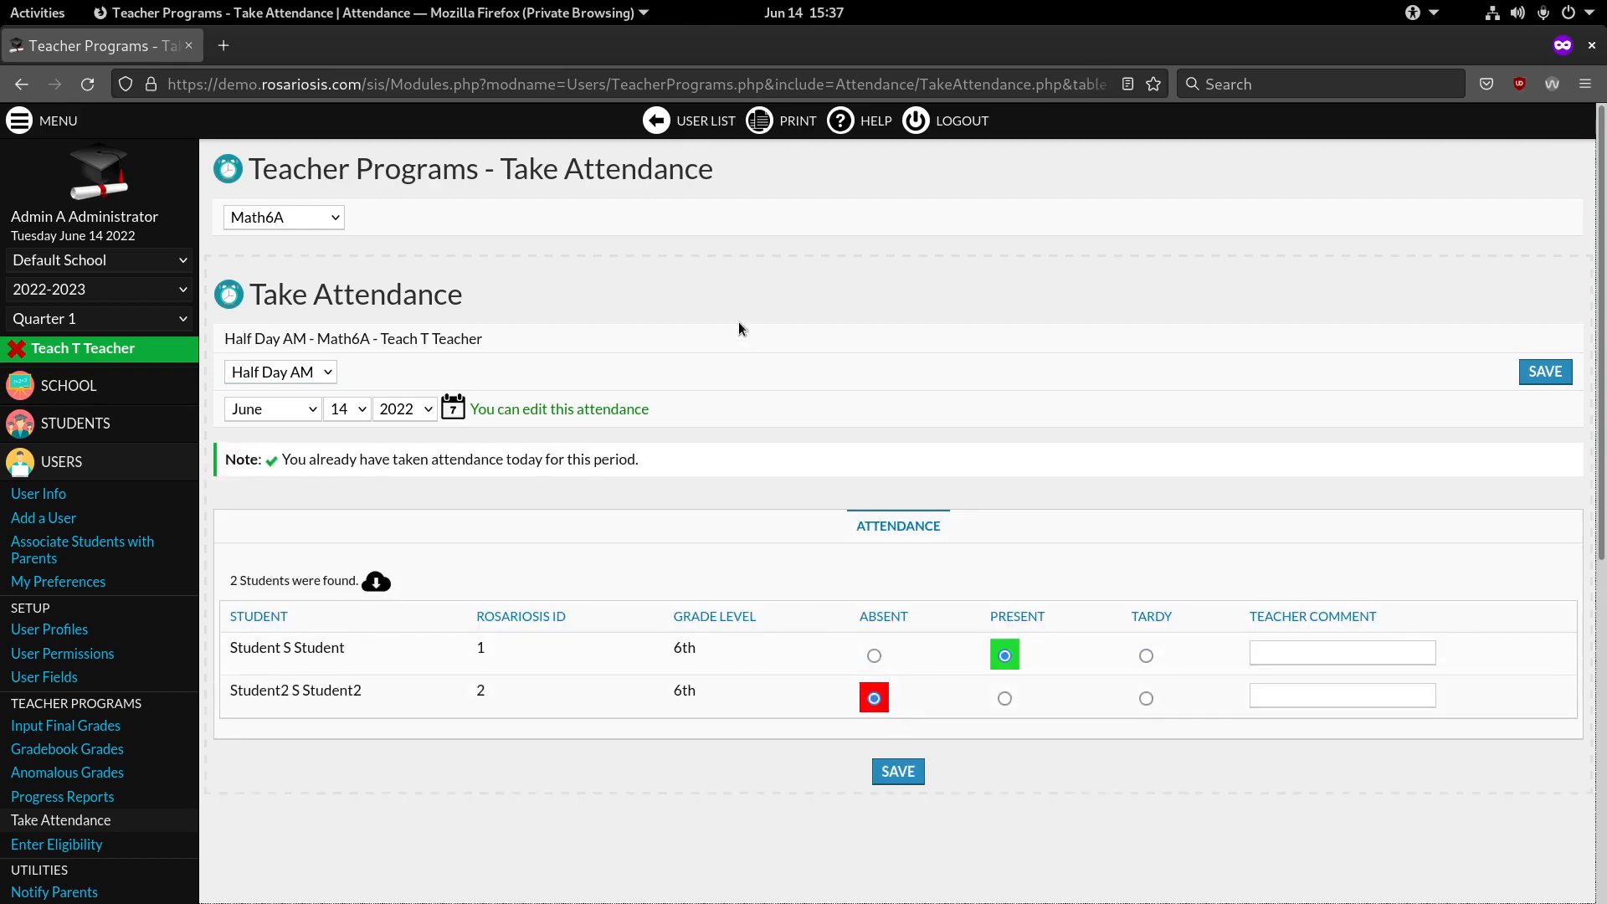
Switch to the Spa6A teacher and save the Half Day PM attendance with the first student Tardy and the second Absent
left_click(691, 123)
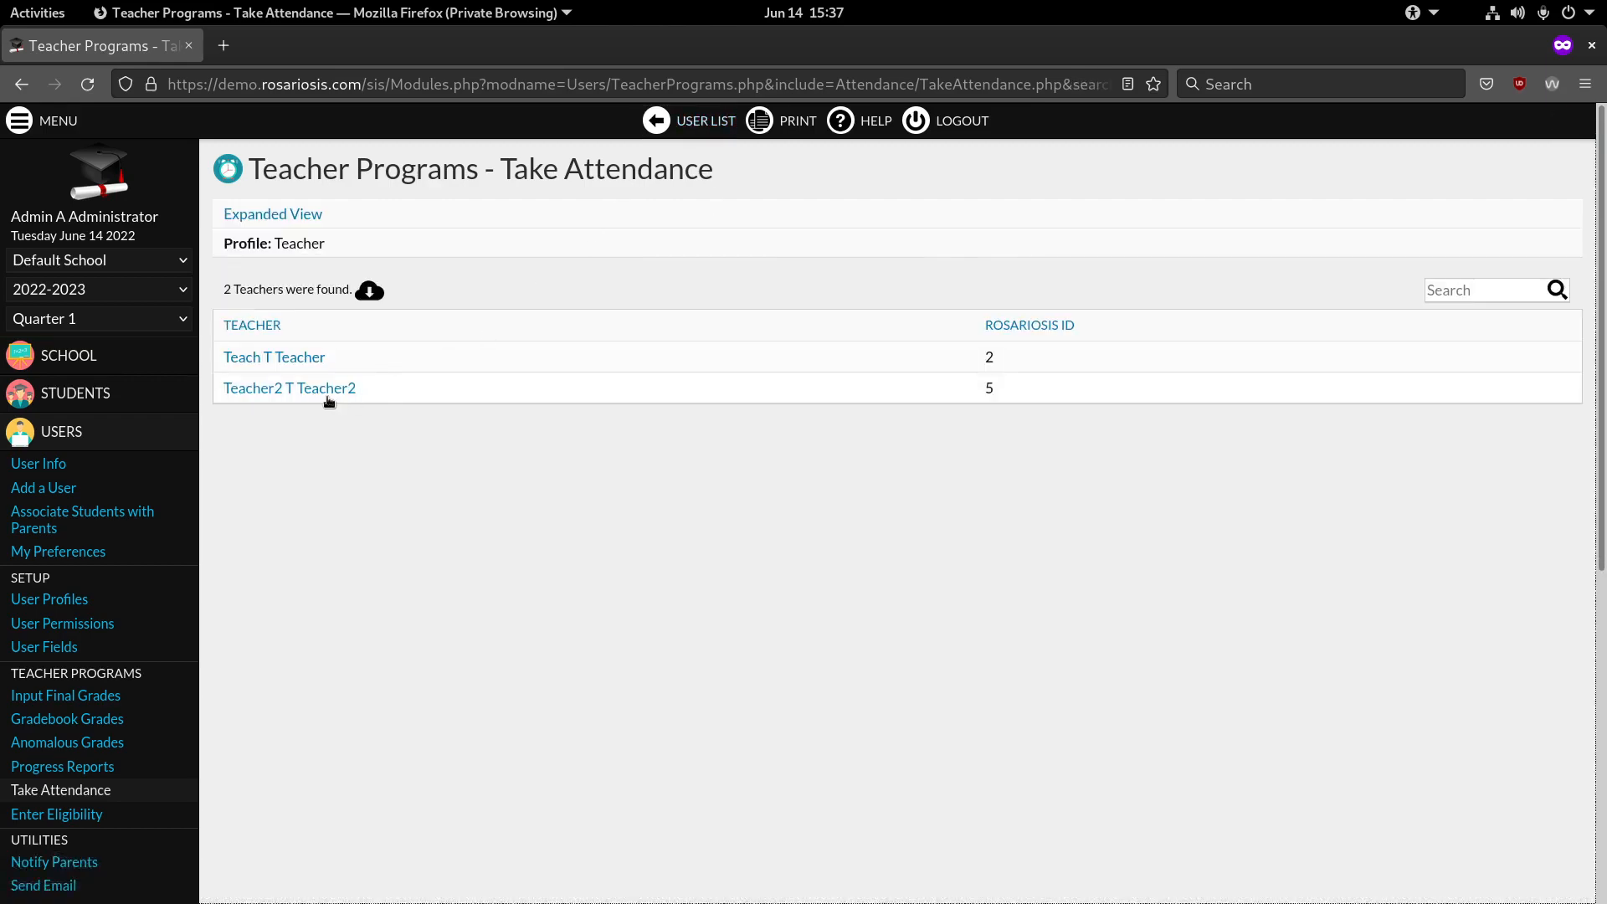
left_click(326, 393)
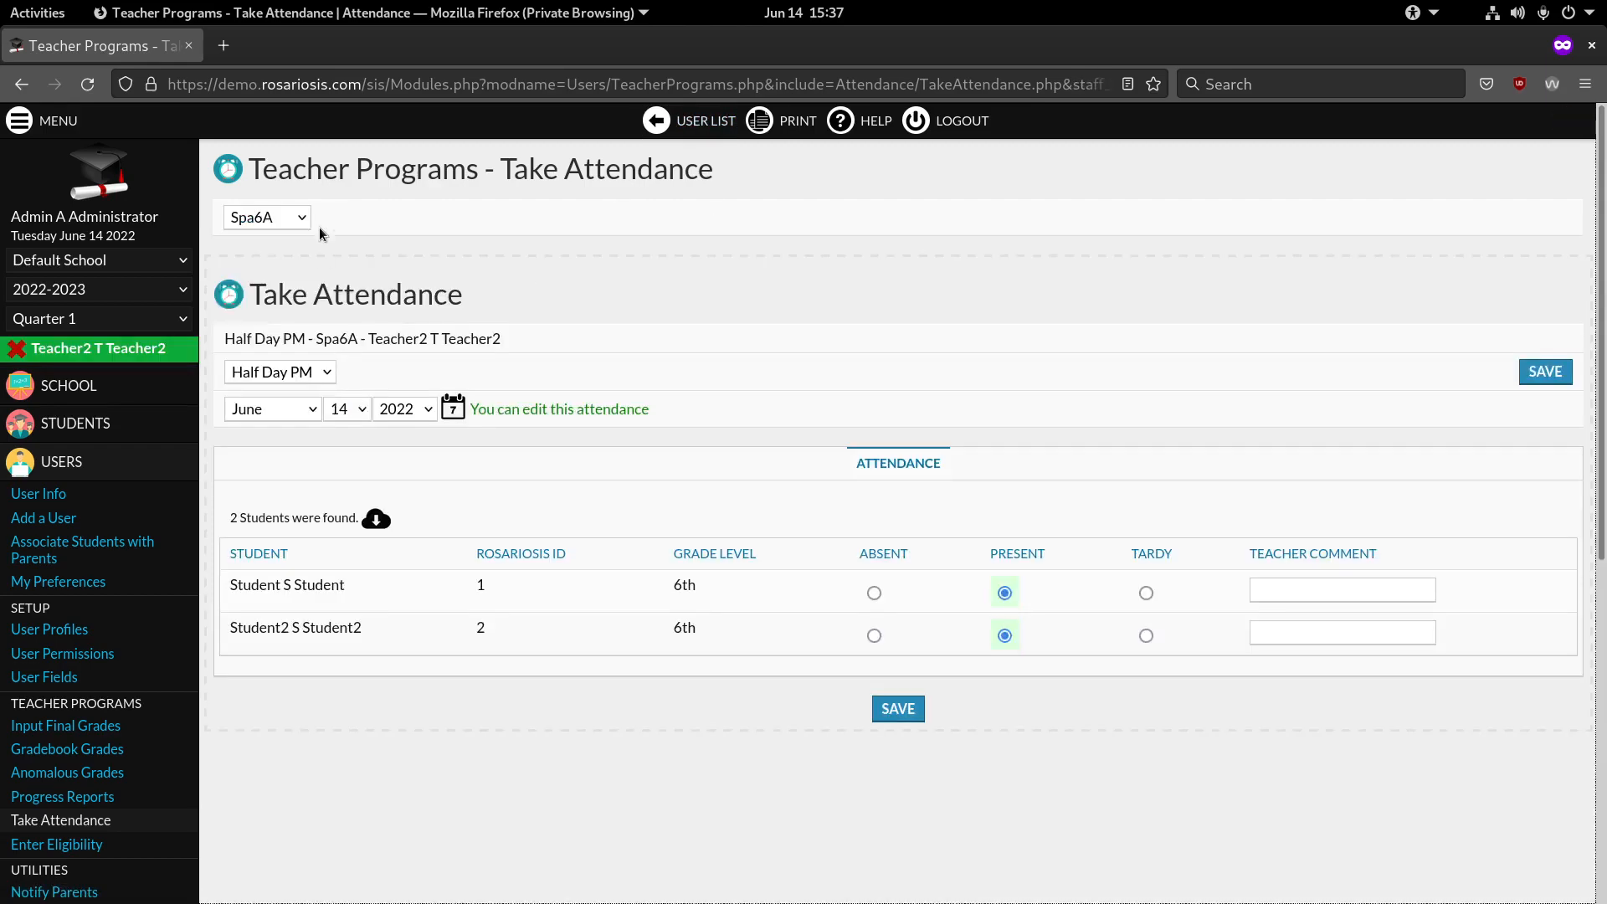
left_click(305, 220)
left_click(305, 220)
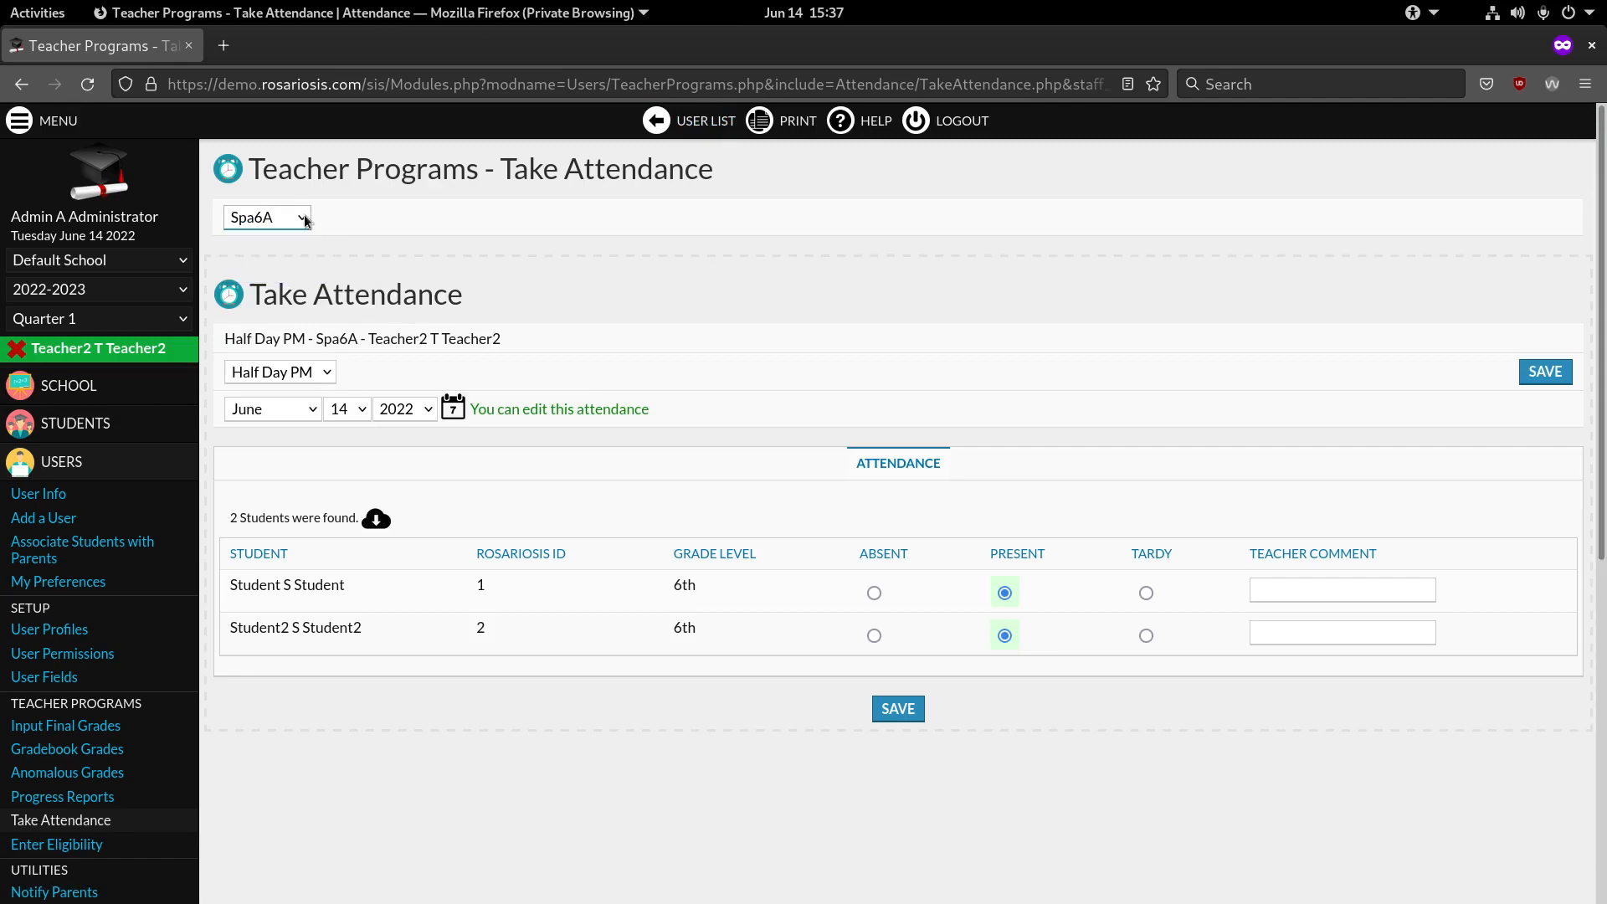
left_click(329, 376)
left_click(1148, 593)
left_click(874, 636)
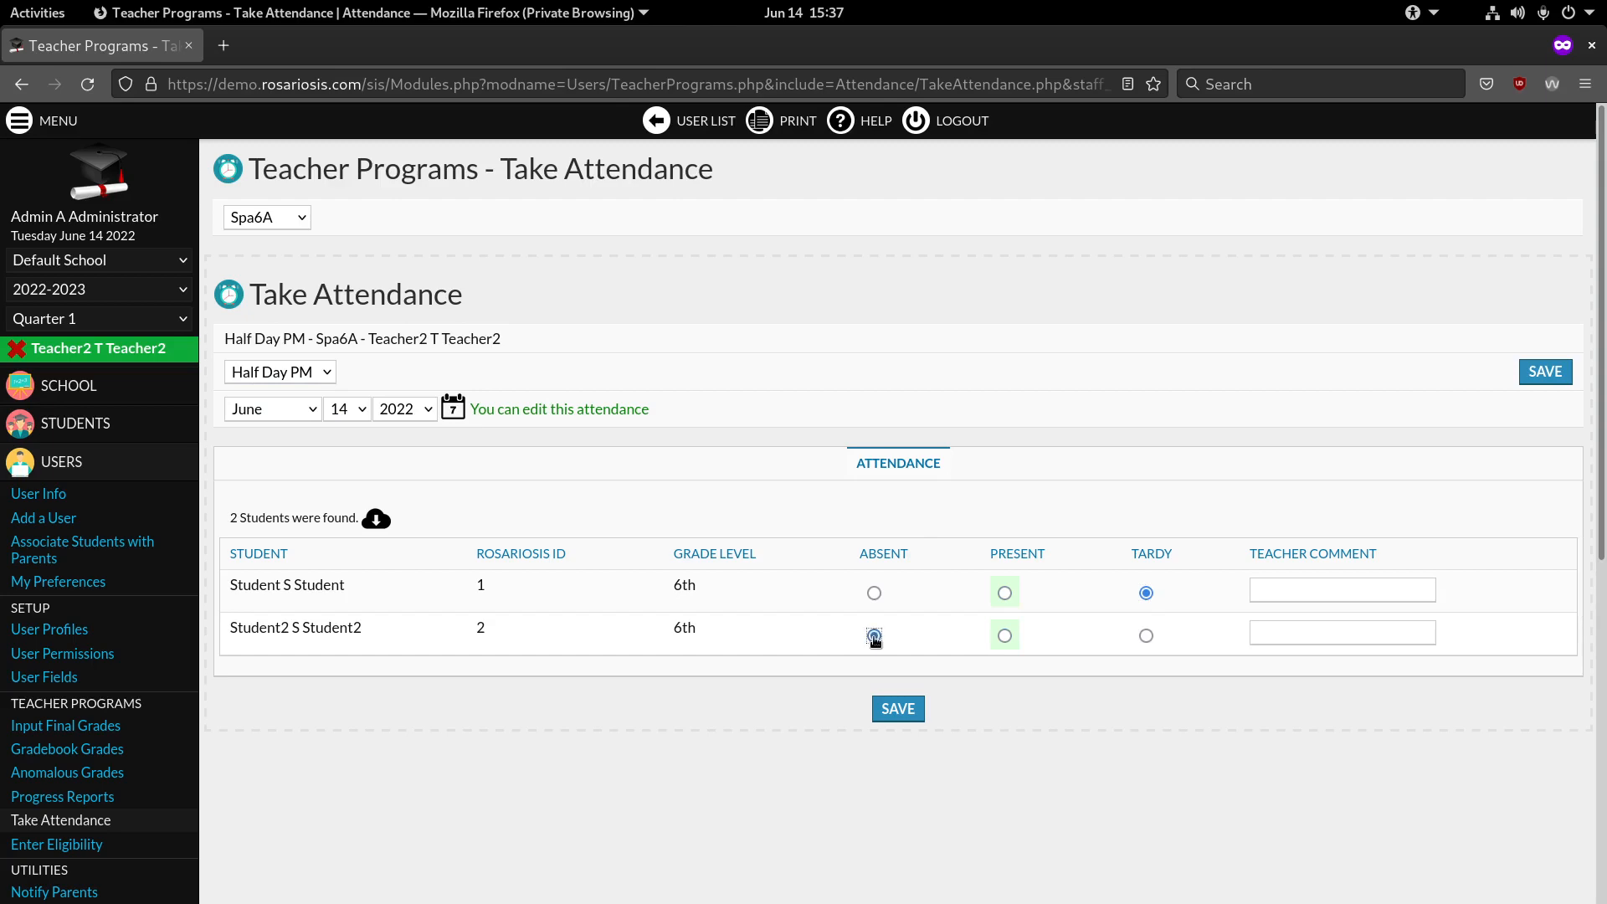
left_click(891, 707)
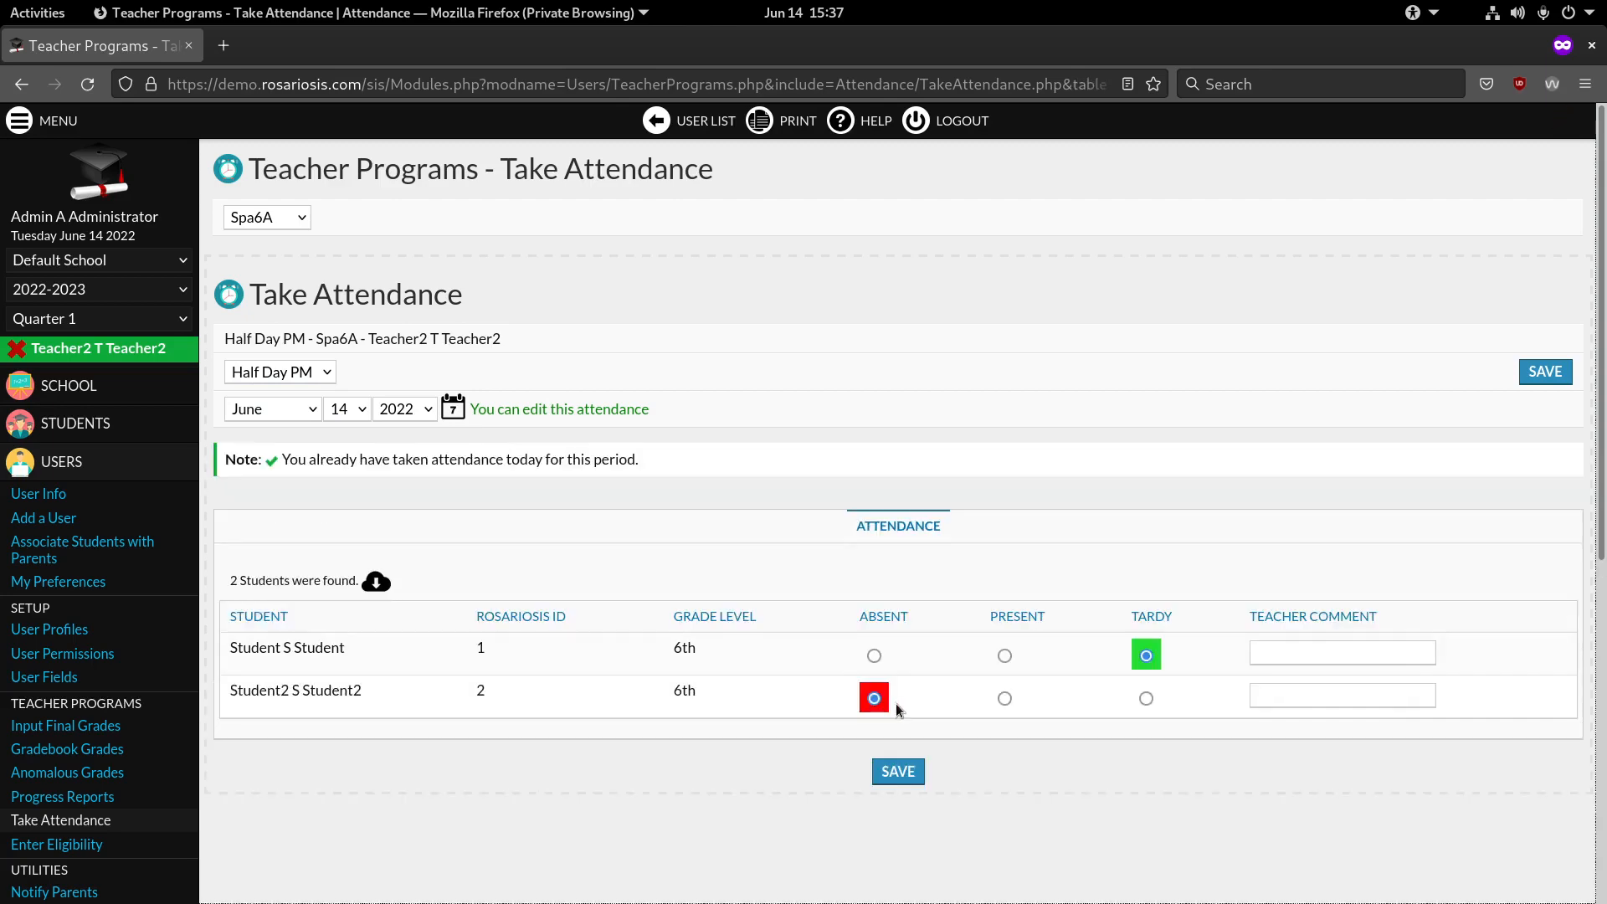
Open the attendance Administration page to review both students' daily status and their AM and PM codes
scroll(286, 499, "down", 4)
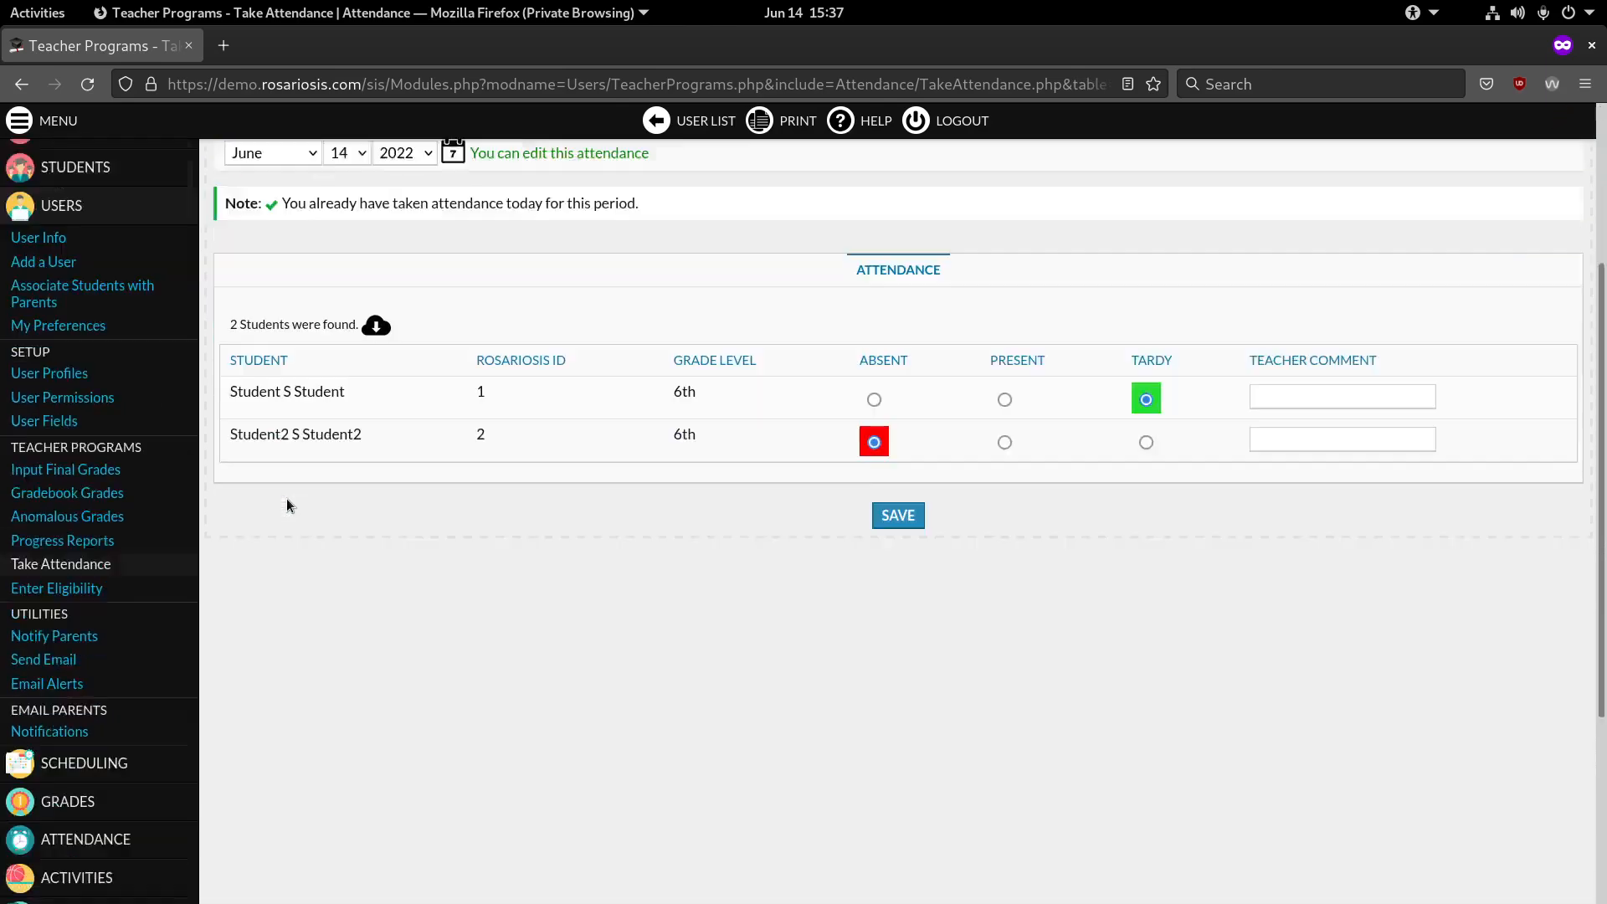
mouse_move(159, 763)
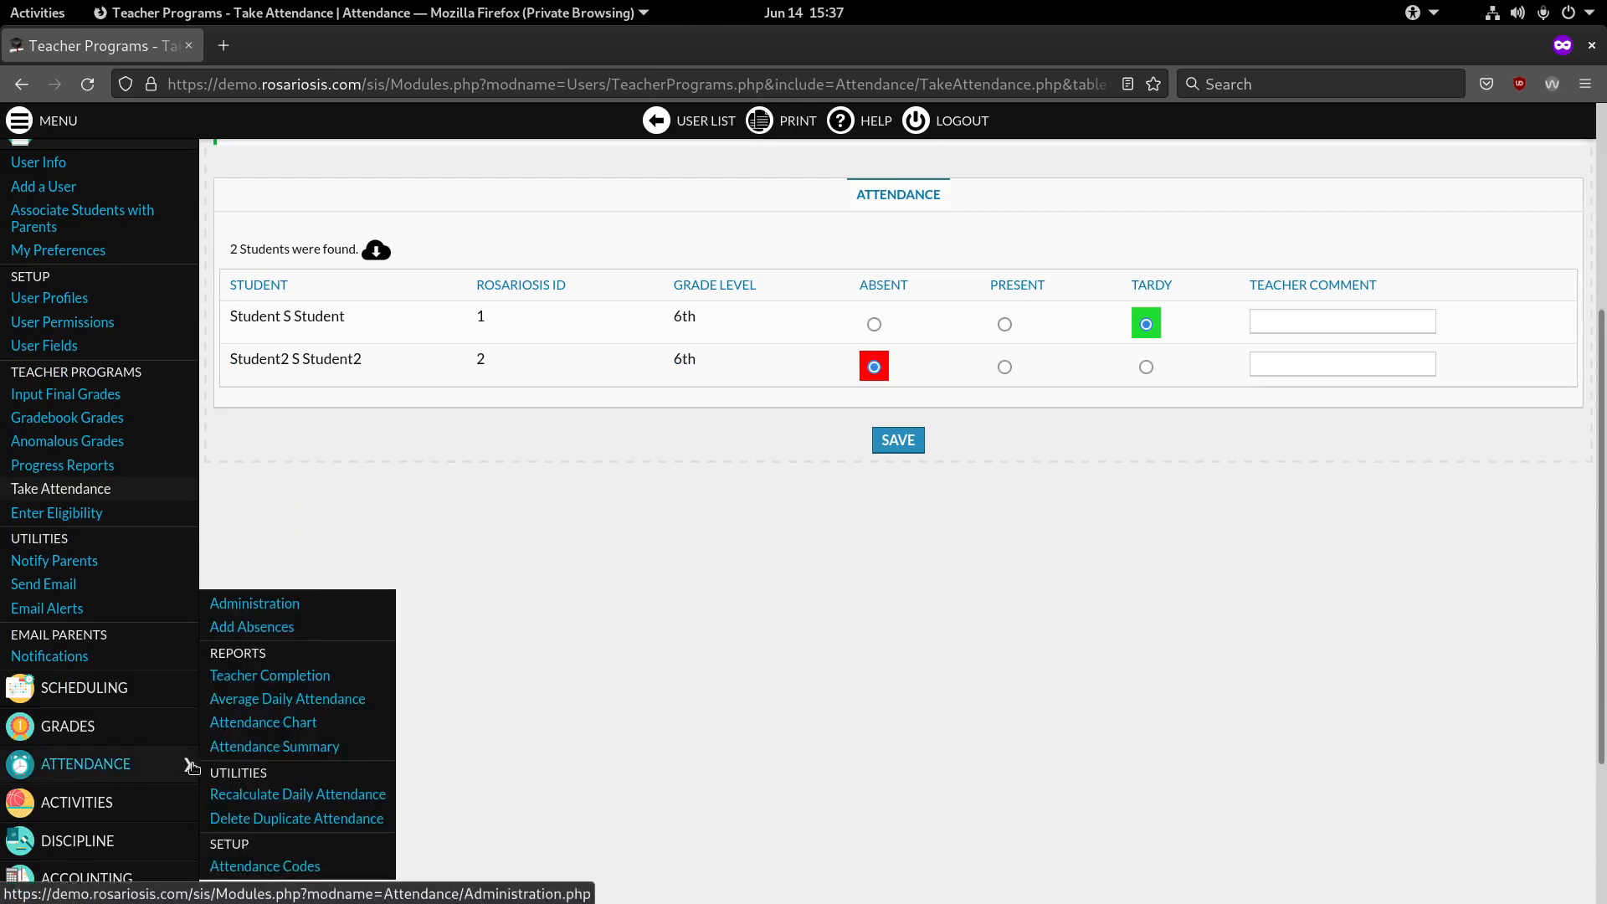
left_click(275, 609)
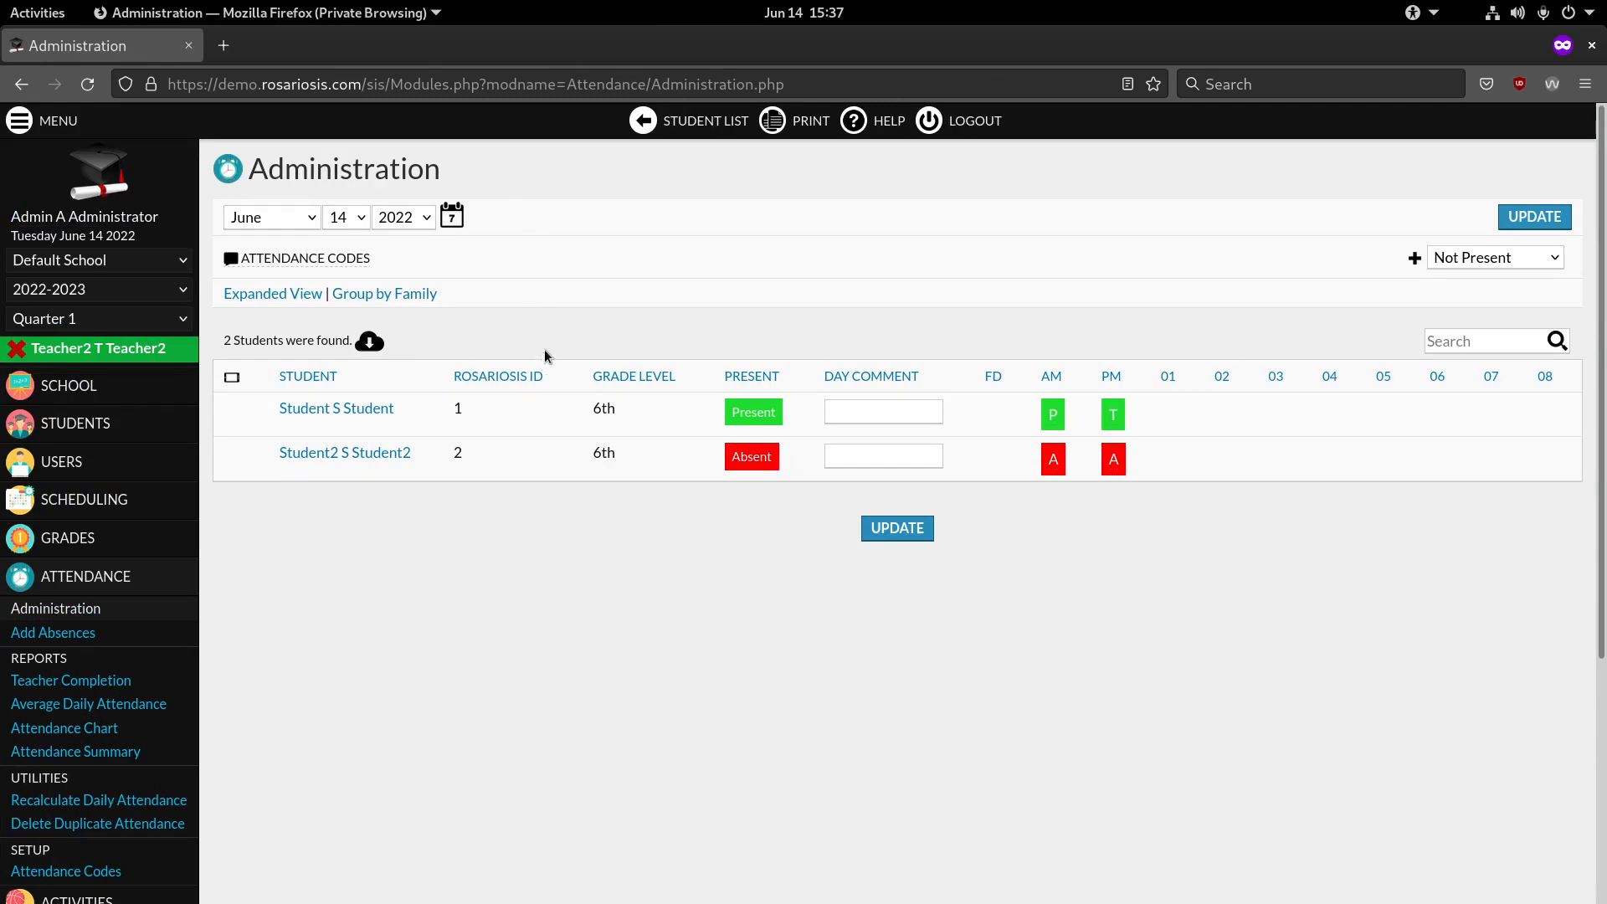
Change the first student's PM attendance code to P and update the attendance
left_click(1515, 260)
left_click(1515, 256)
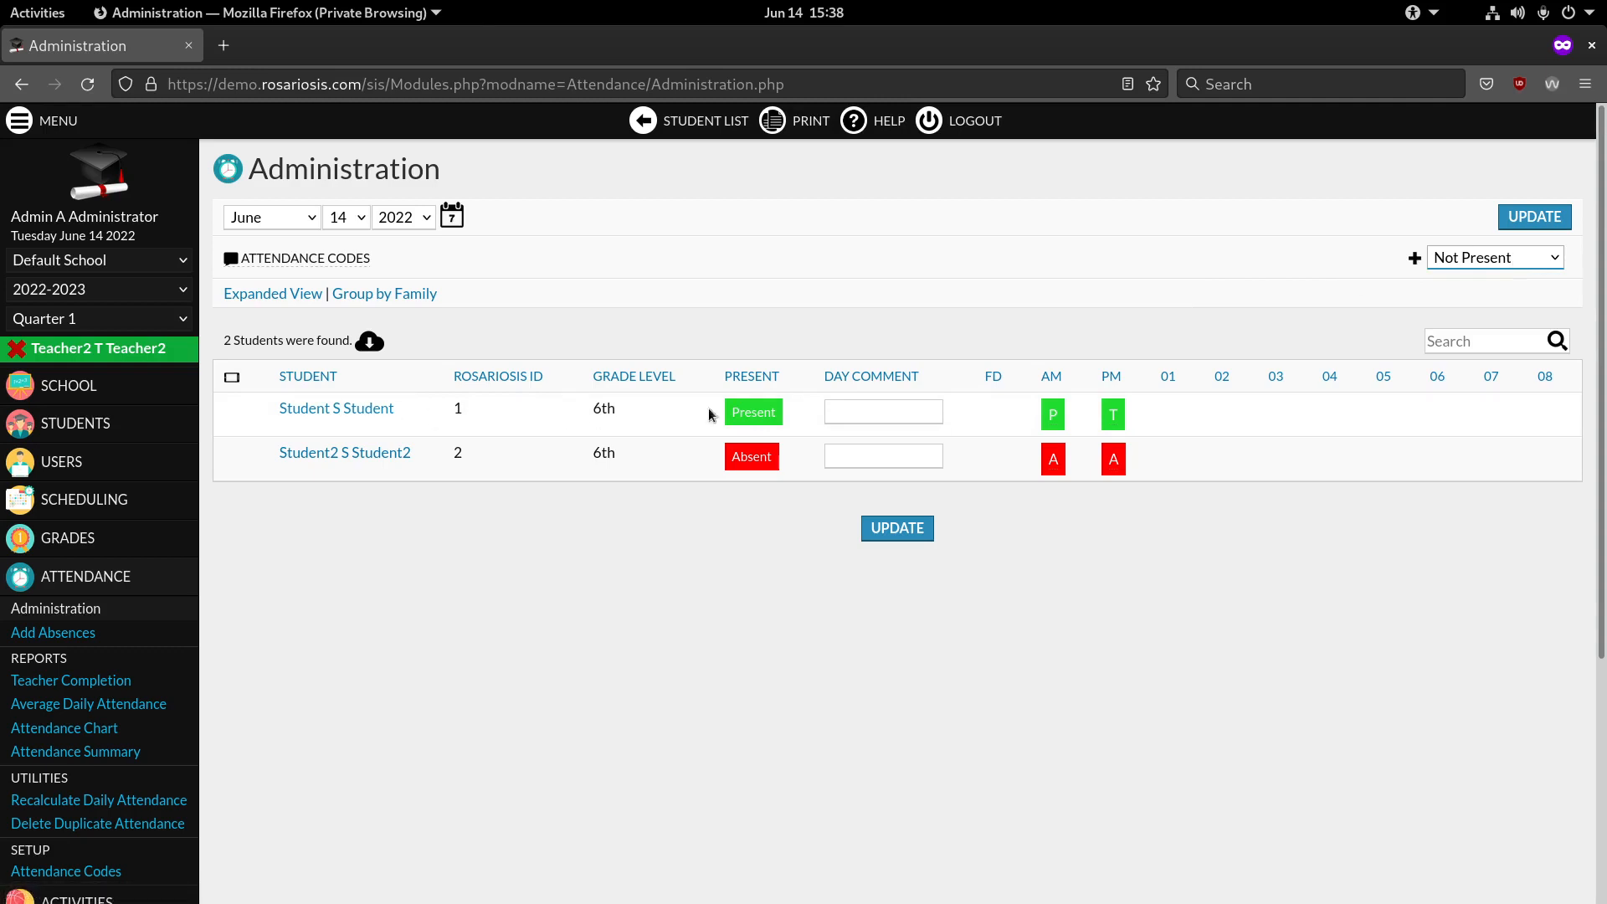
left_click(1113, 418)
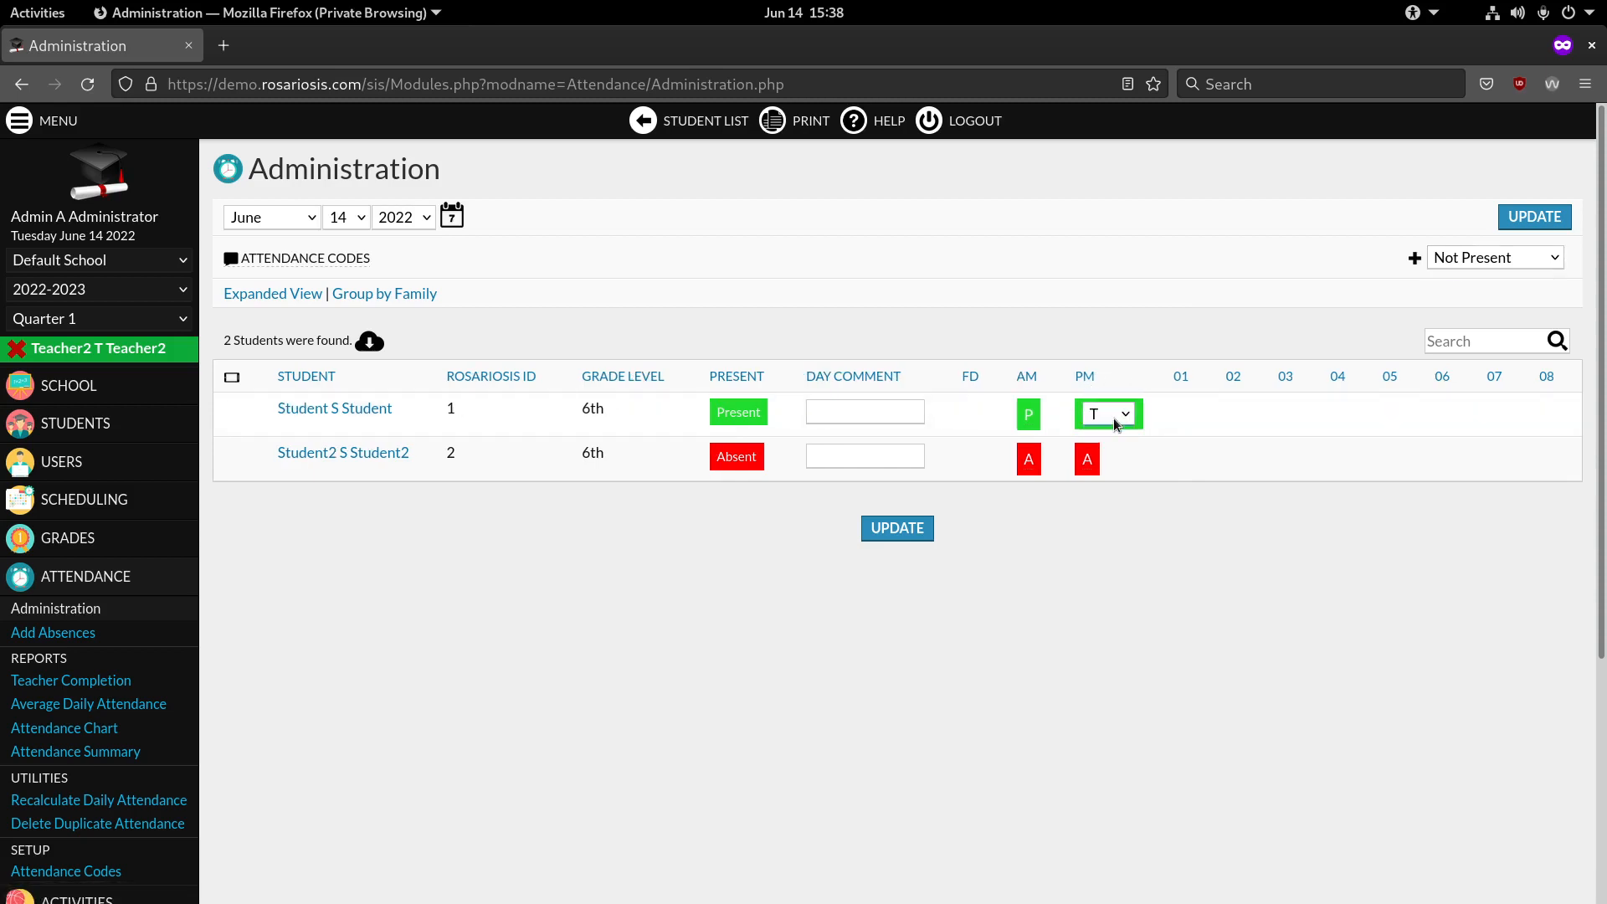
left_click(1114, 419)
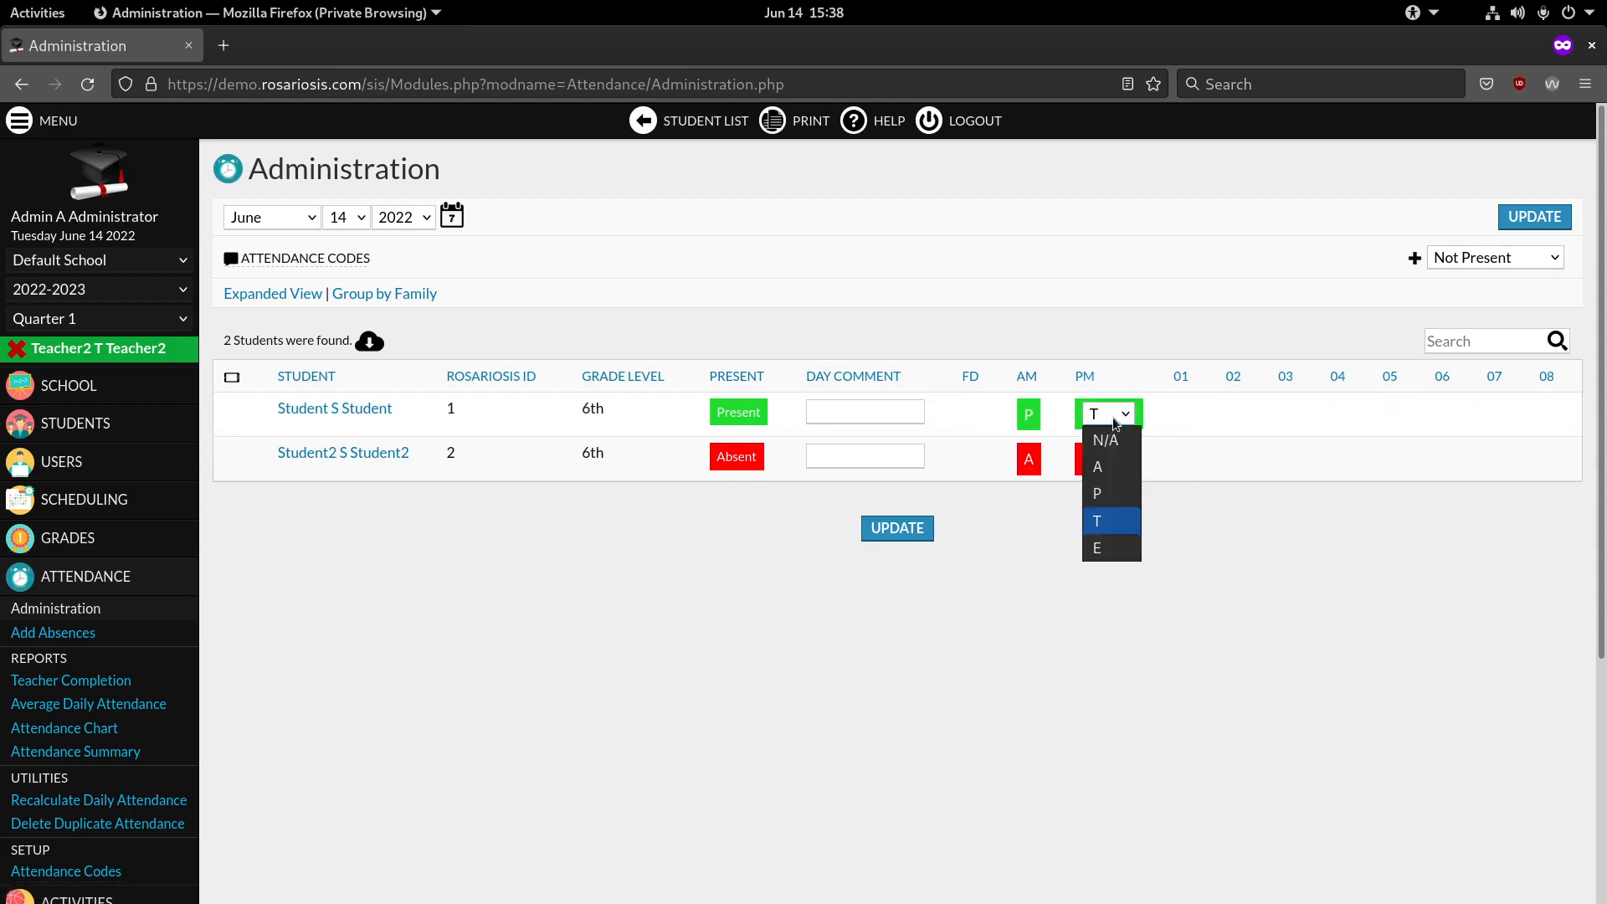
left_click(1104, 492)
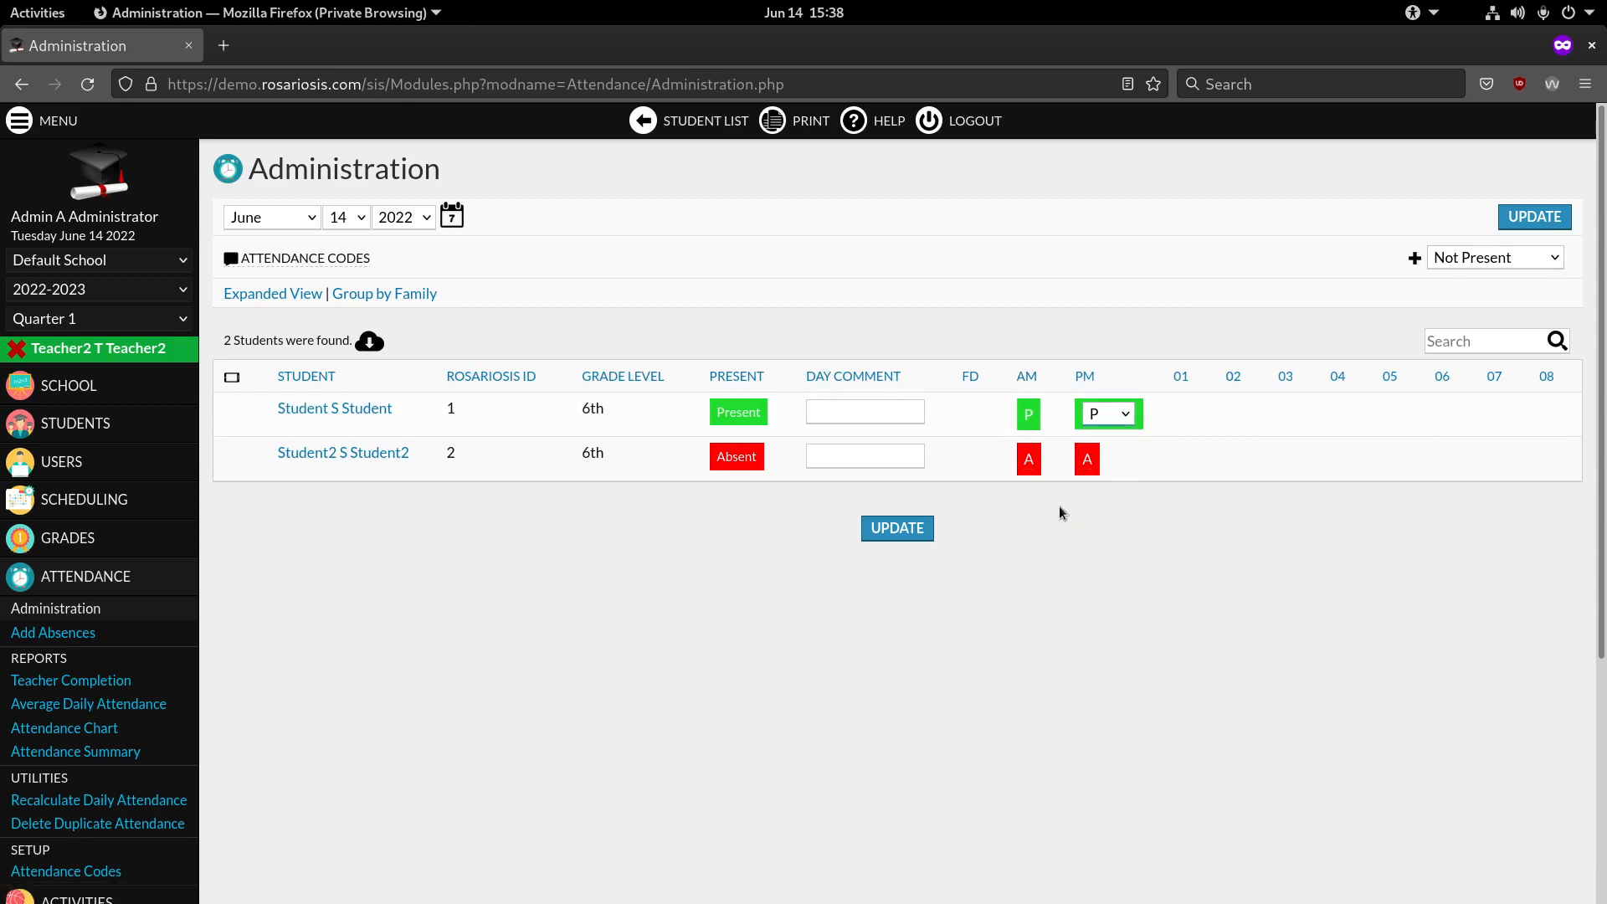
left_click(902, 531)
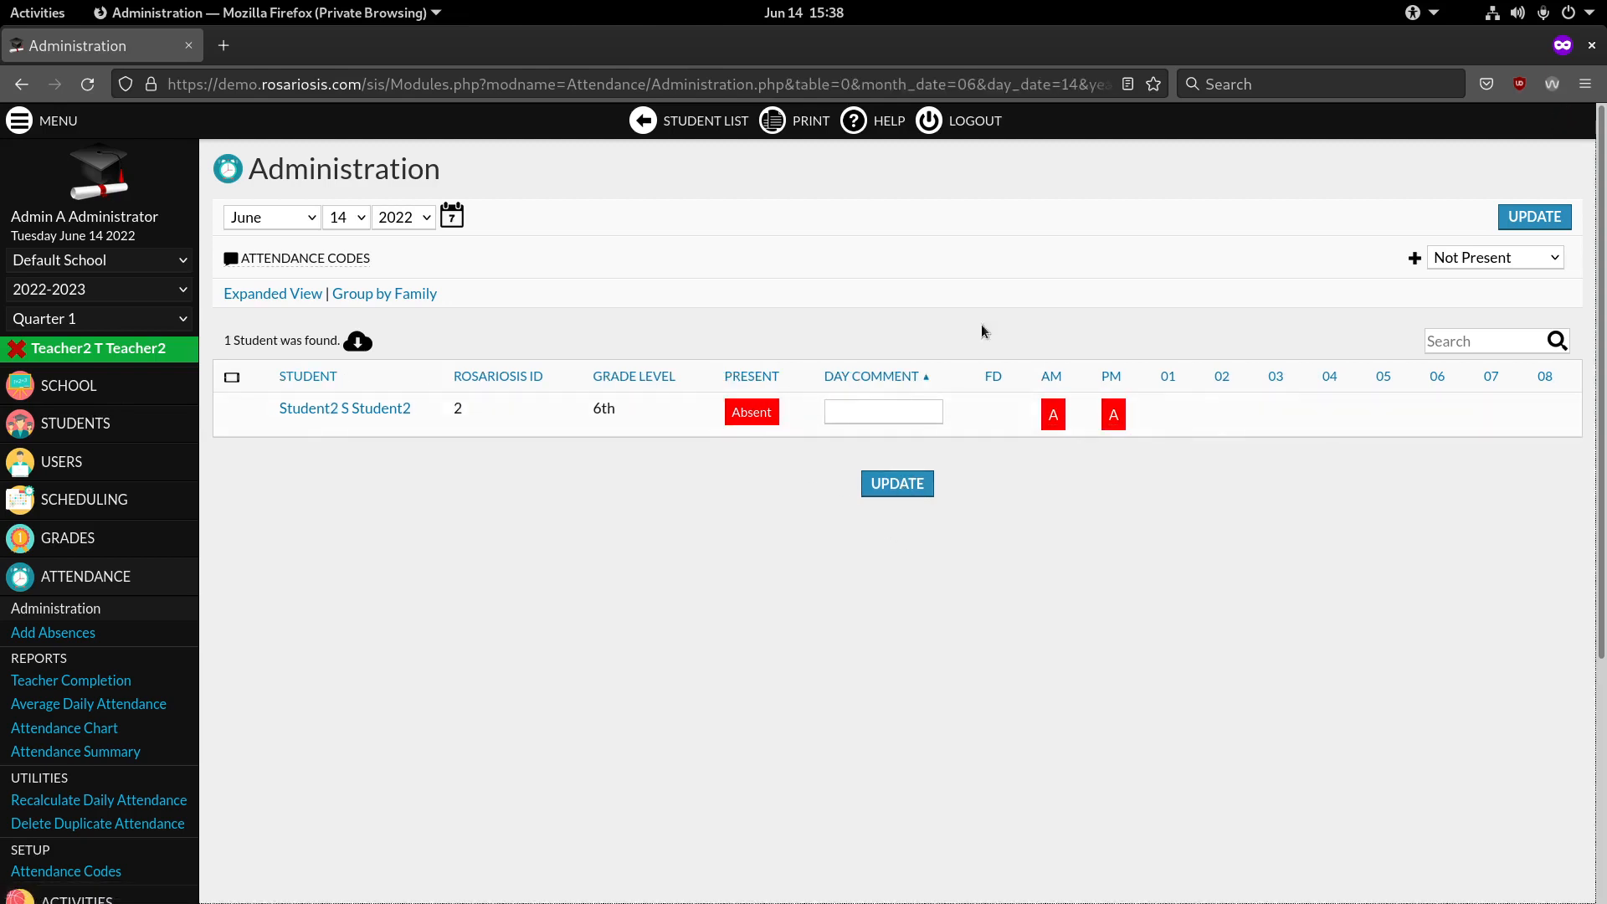
List all students for the day and review the attendance codes legend and the first student's daily status
left_click(1485, 256)
left_click(1478, 286)
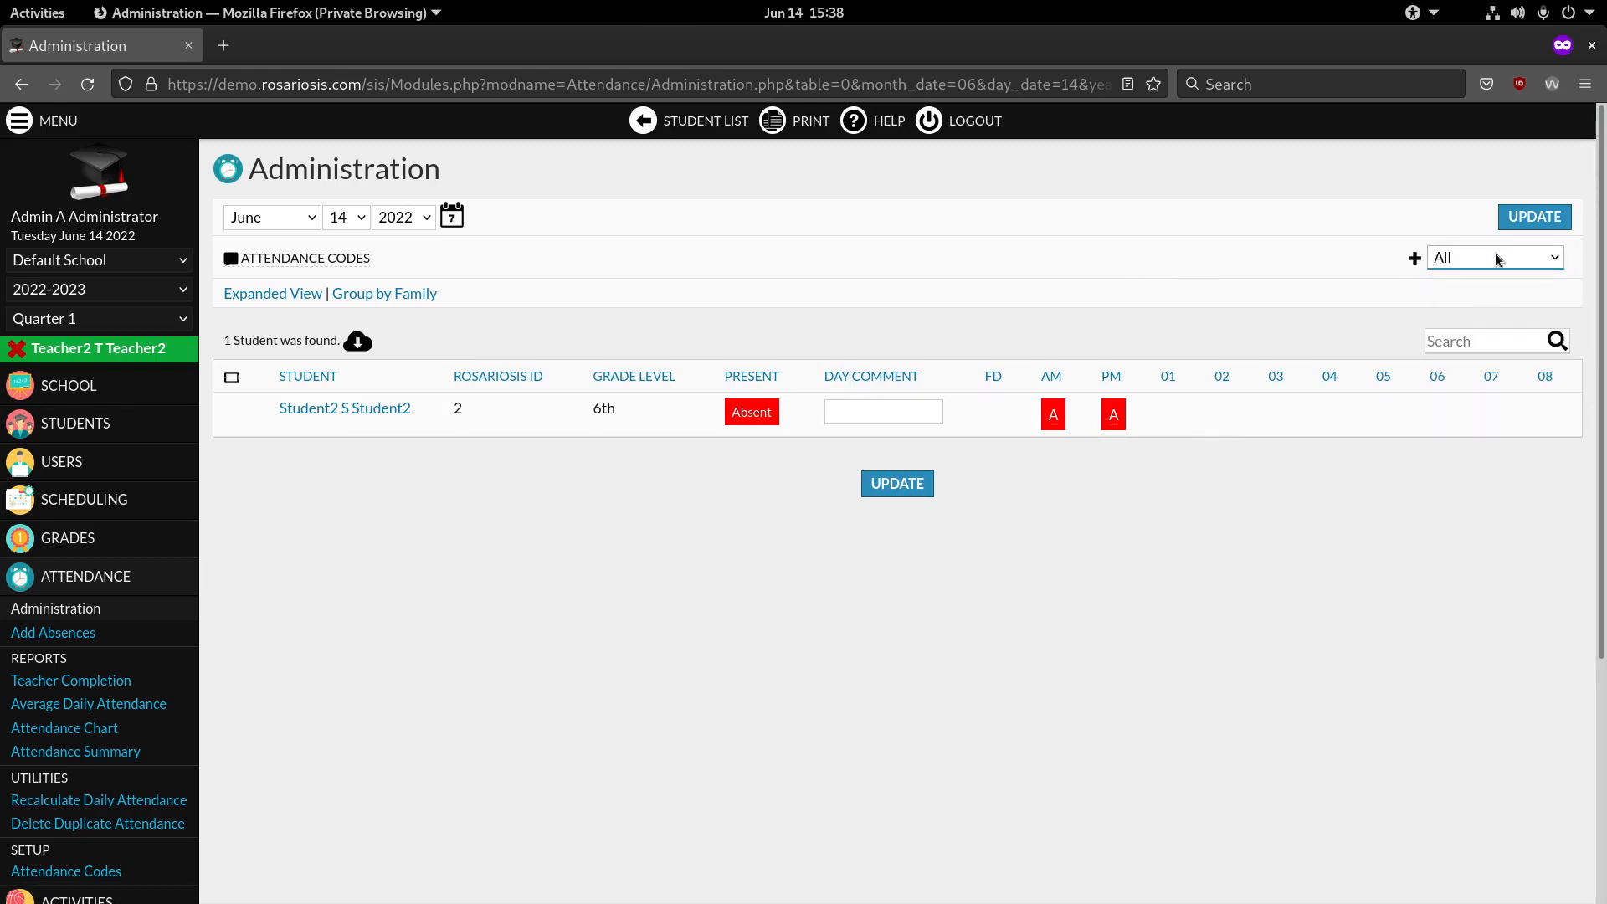
left_click(1520, 218)
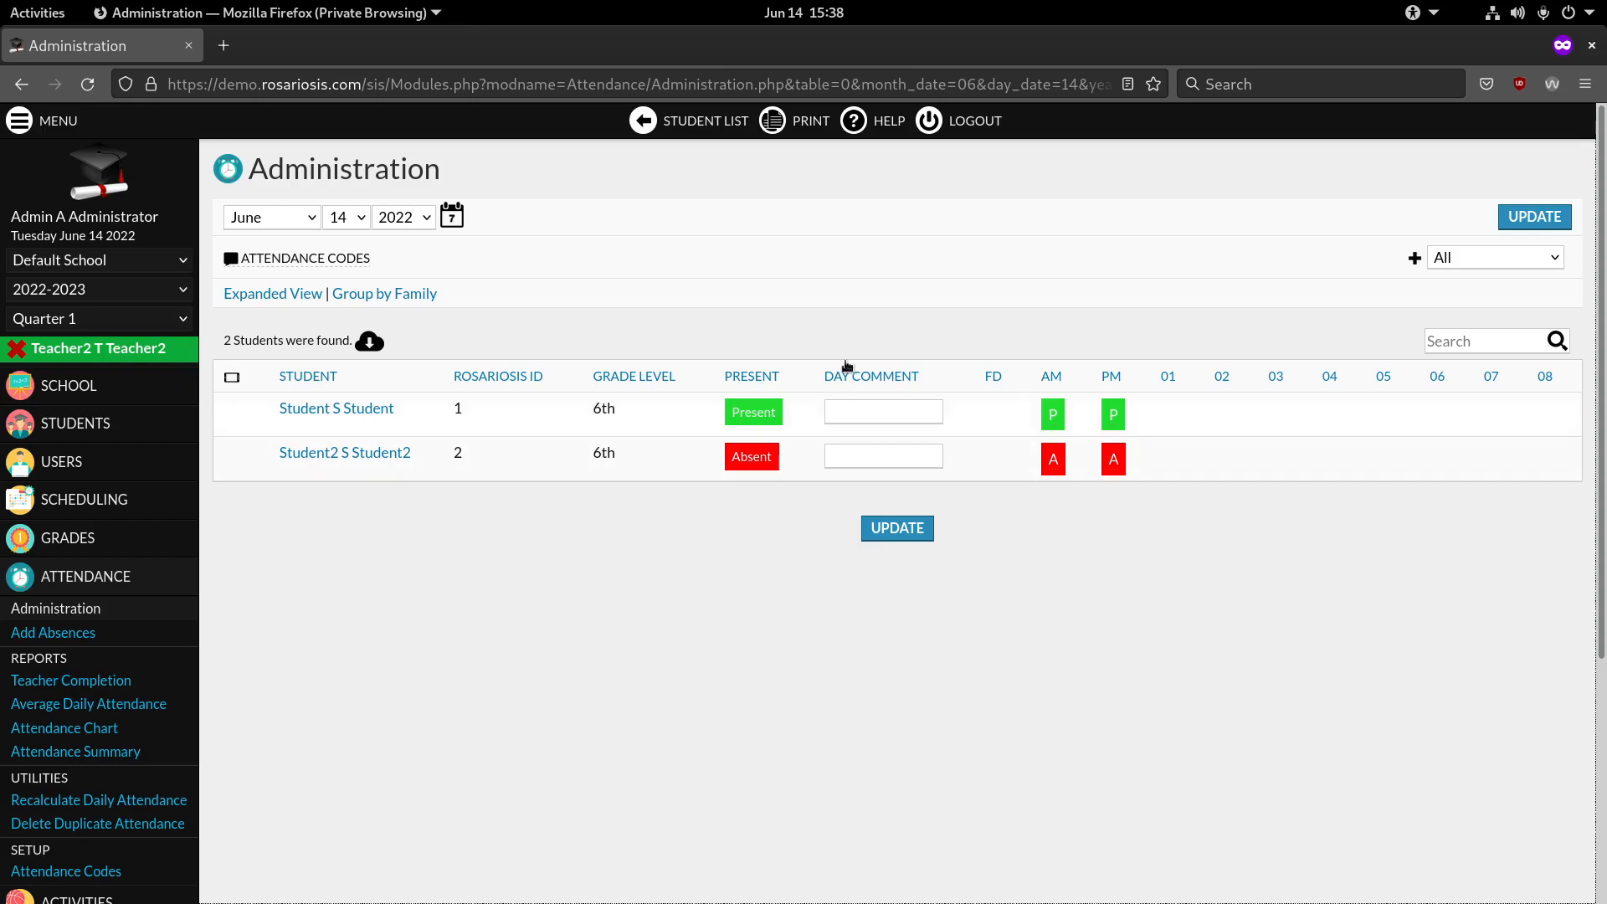
mouse_move(344, 260)
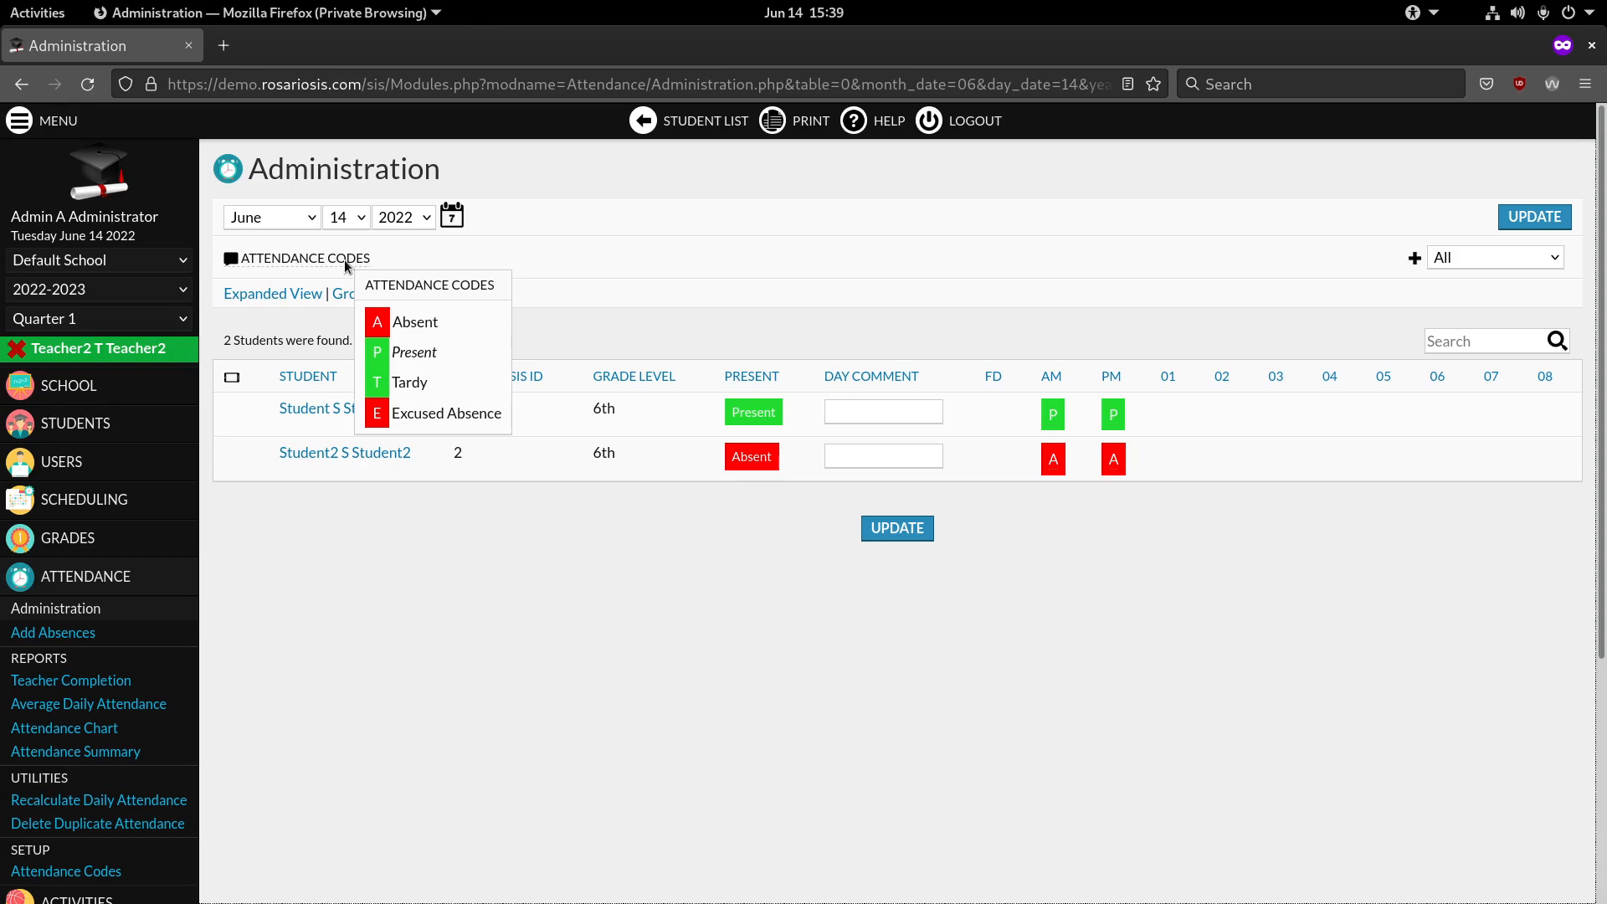
double_click(738, 415)
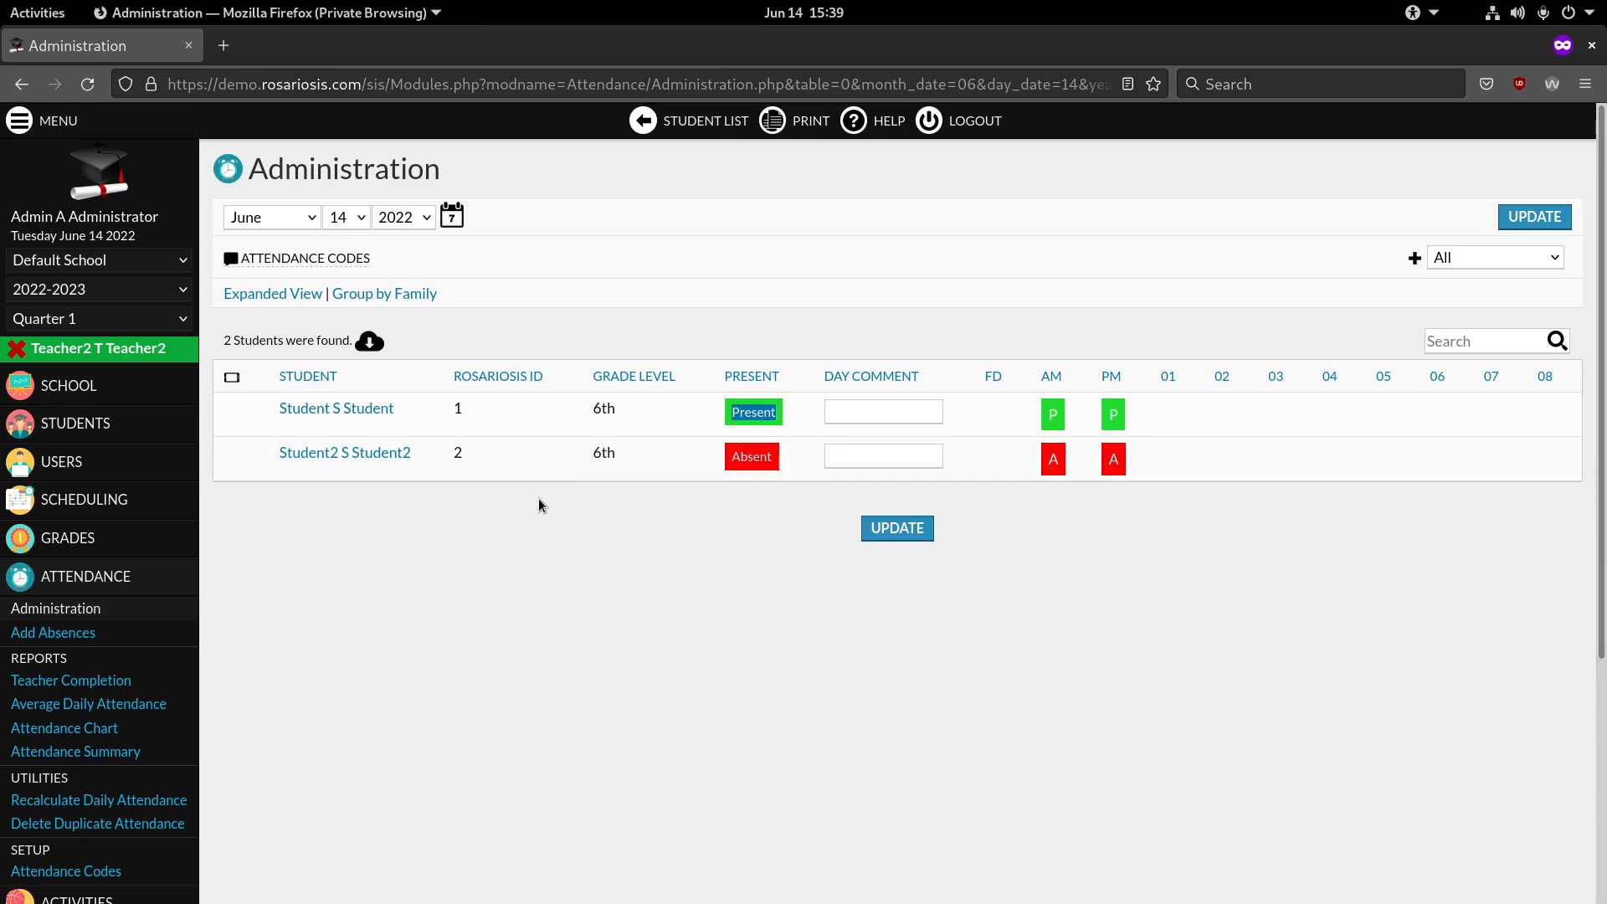
Set the Excused Absence attendance code's state code to Present and save the attendance codes
left_click(92, 878)
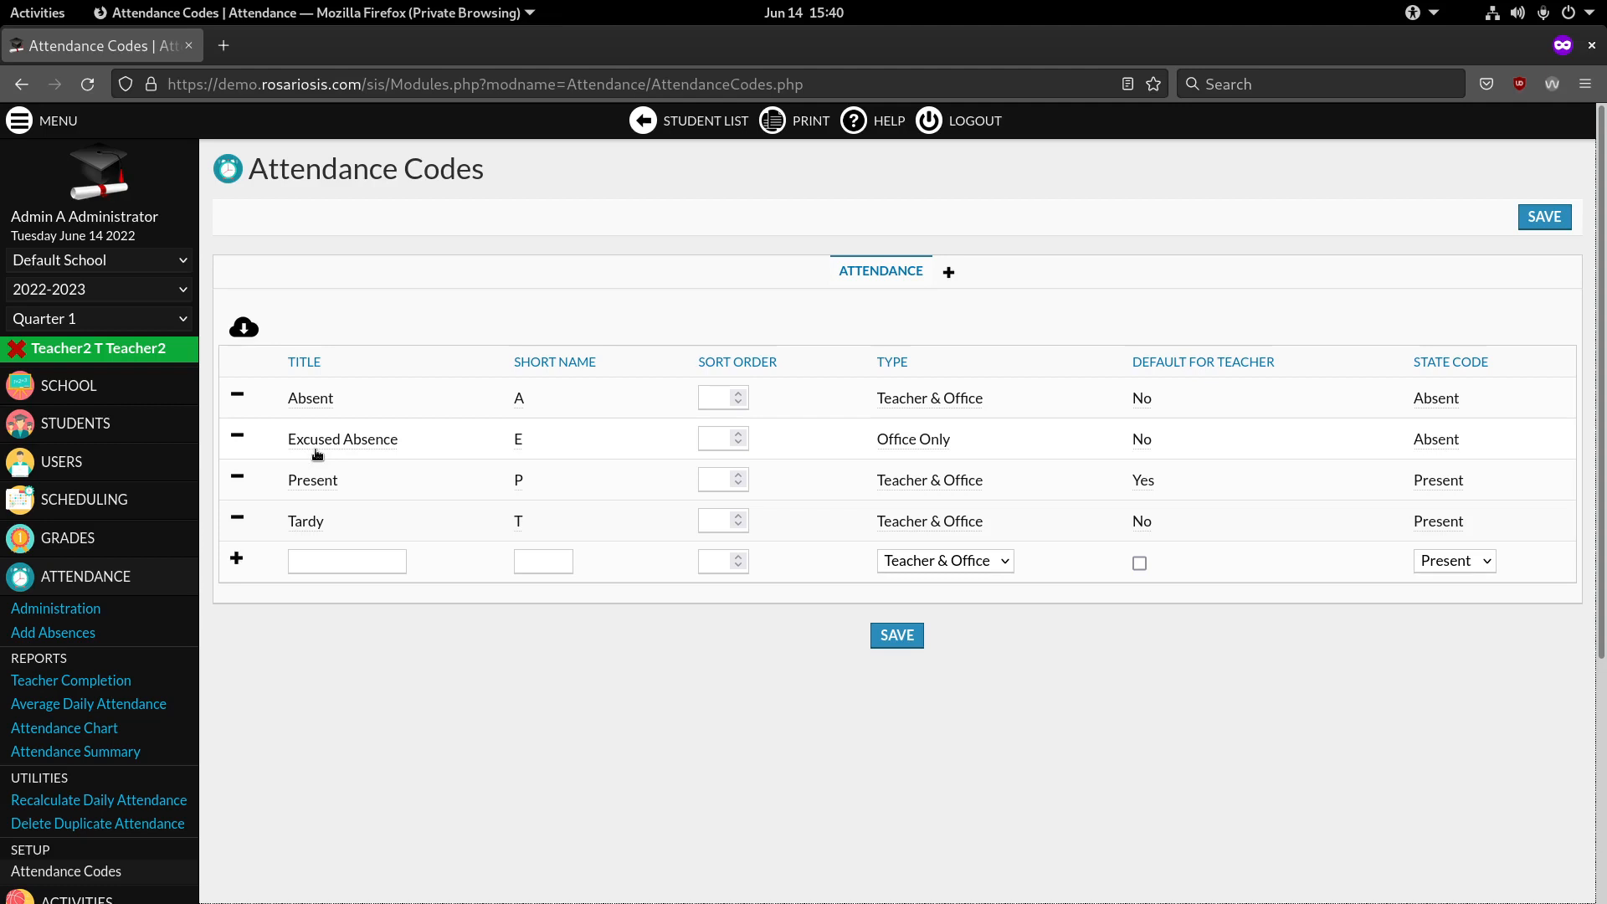
left_click(1430, 441)
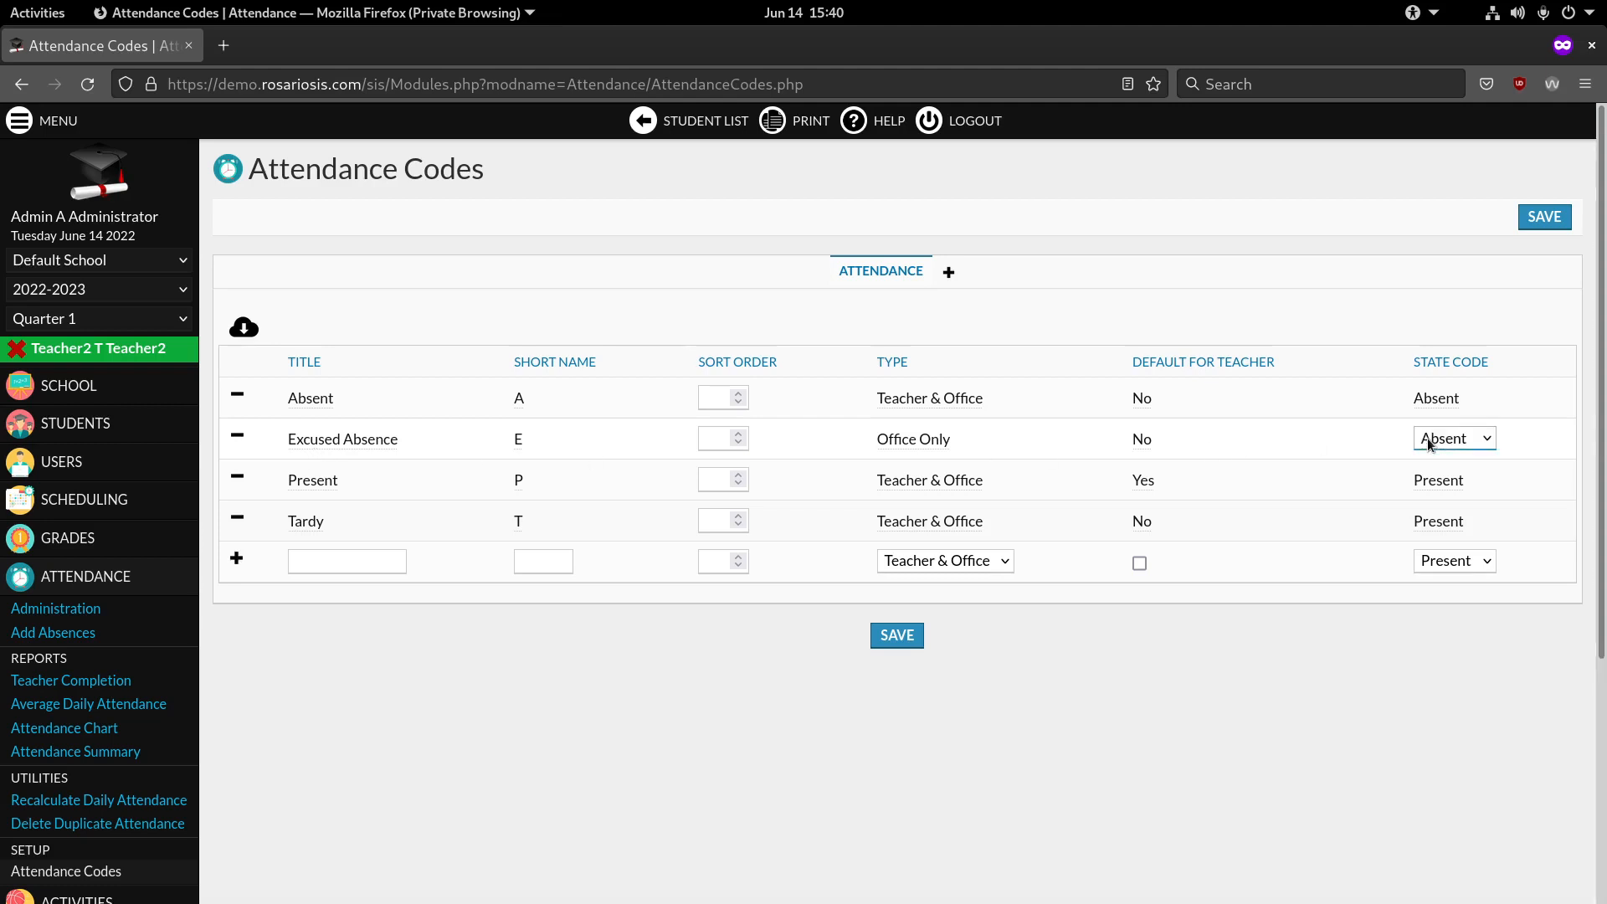
left_click(1431, 438)
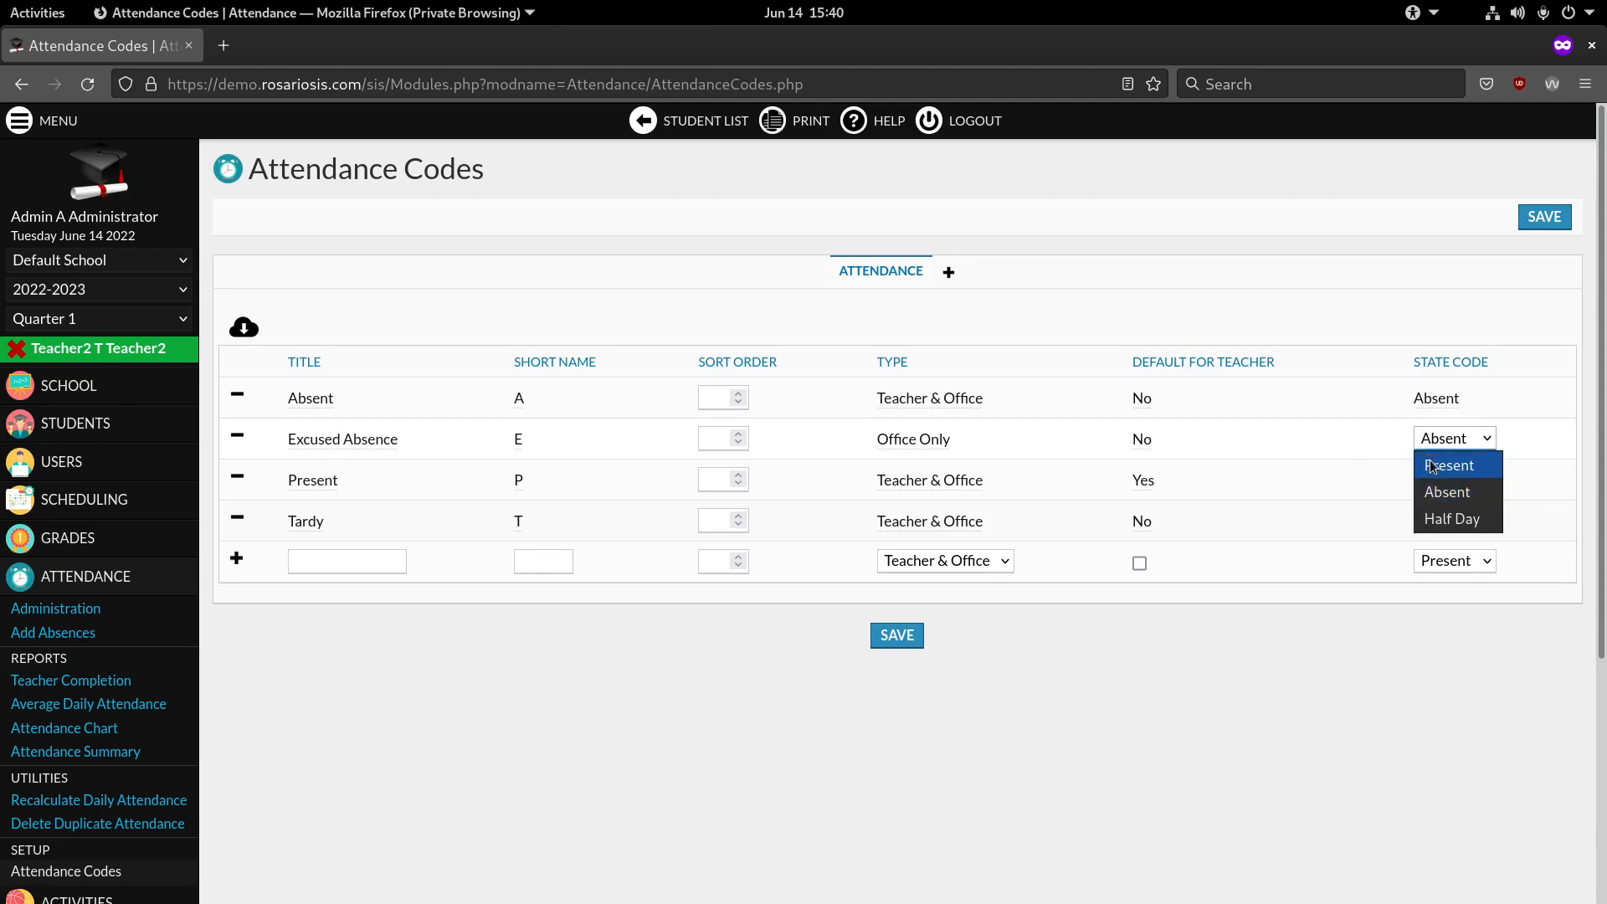
left_click(1431, 465)
left_click(898, 639)
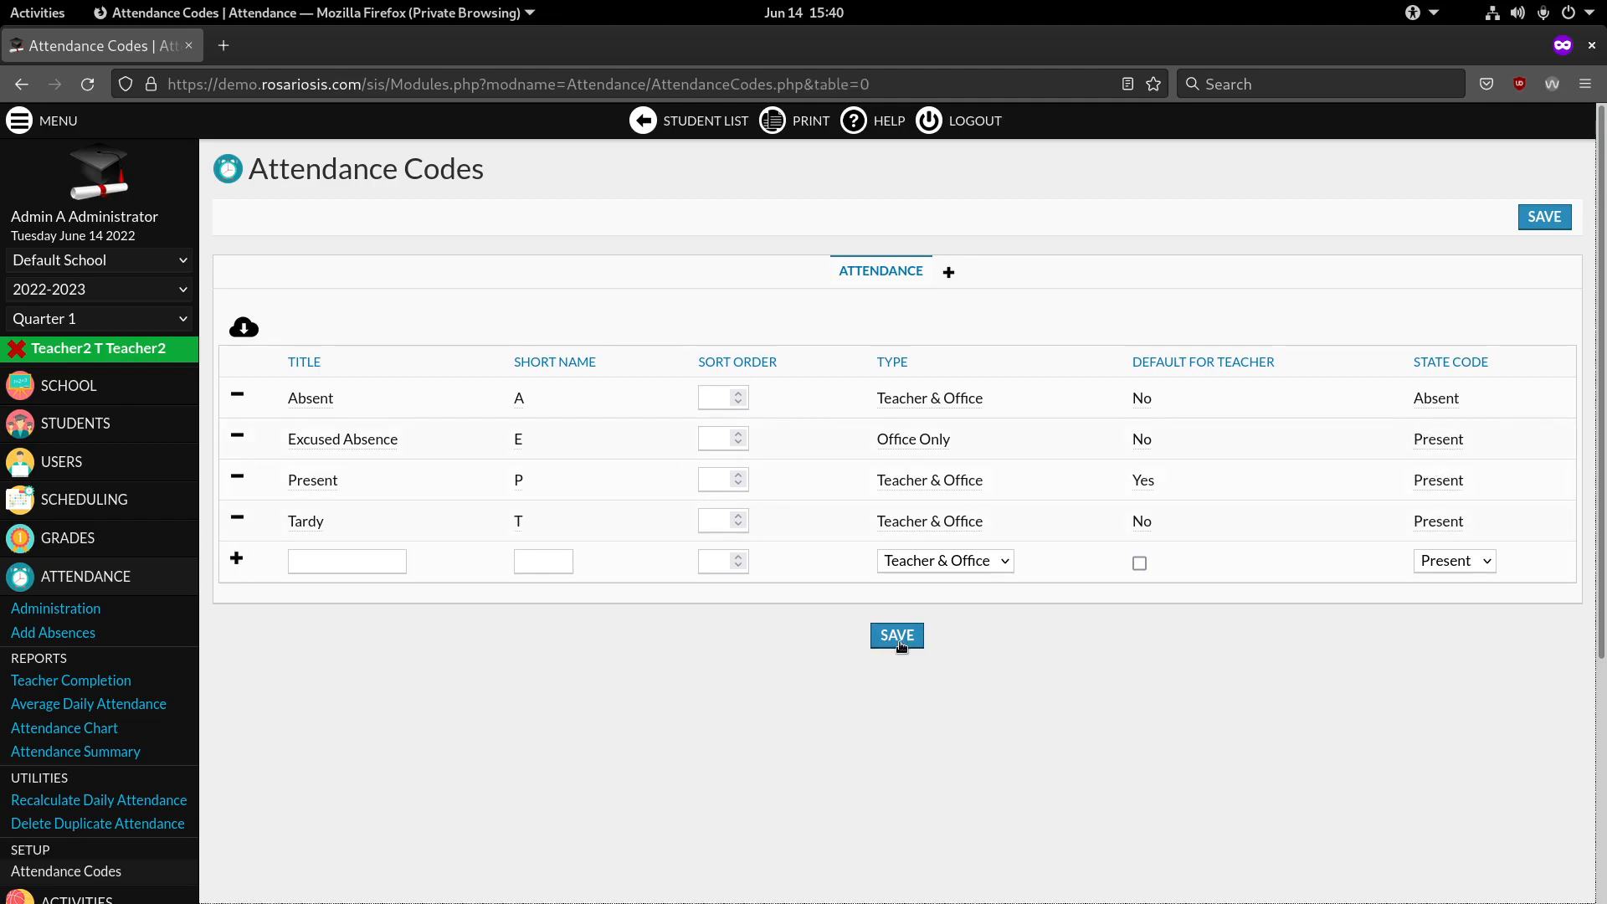
Return to attendance Administration, change the second student's PM code to E and update the attendance
left_click(127, 607)
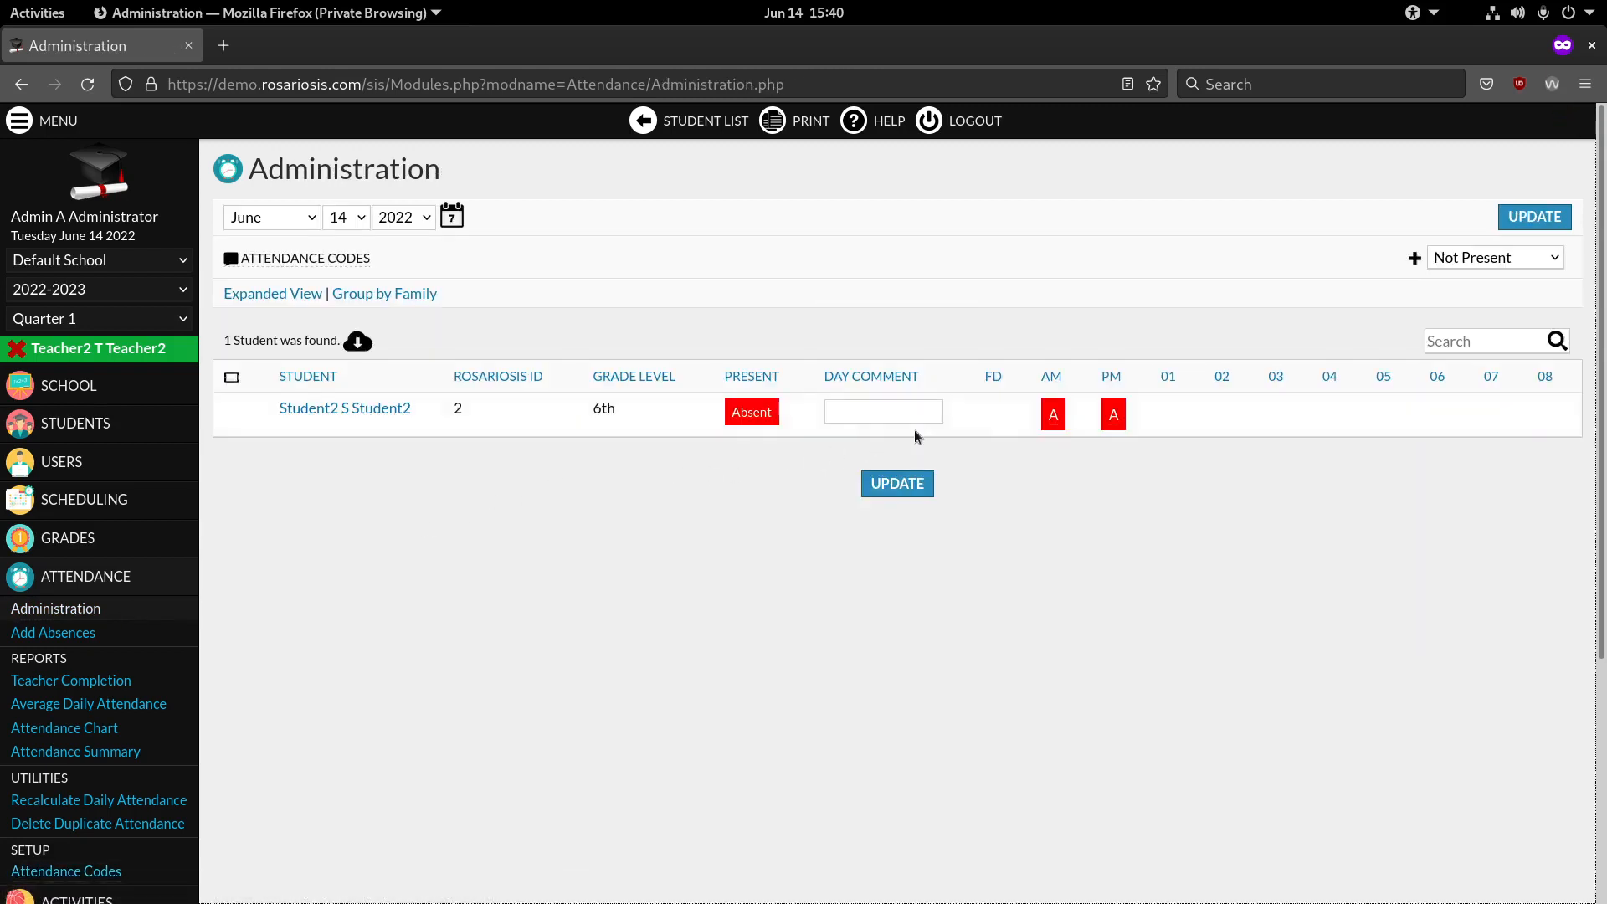
left_click(1113, 414)
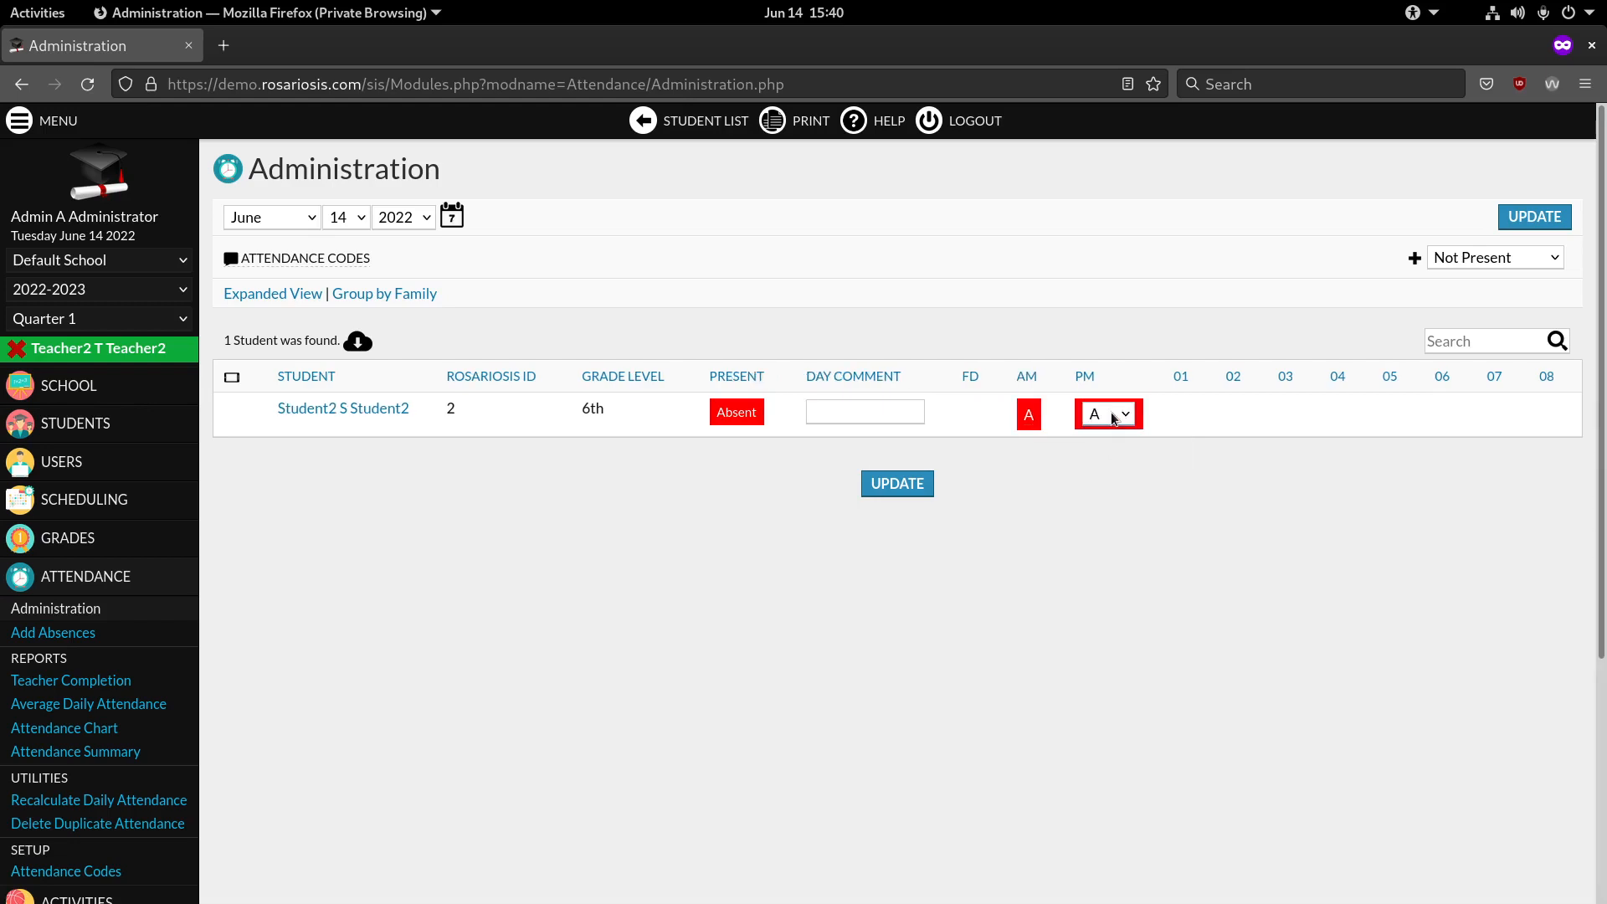
left_click(1113, 416)
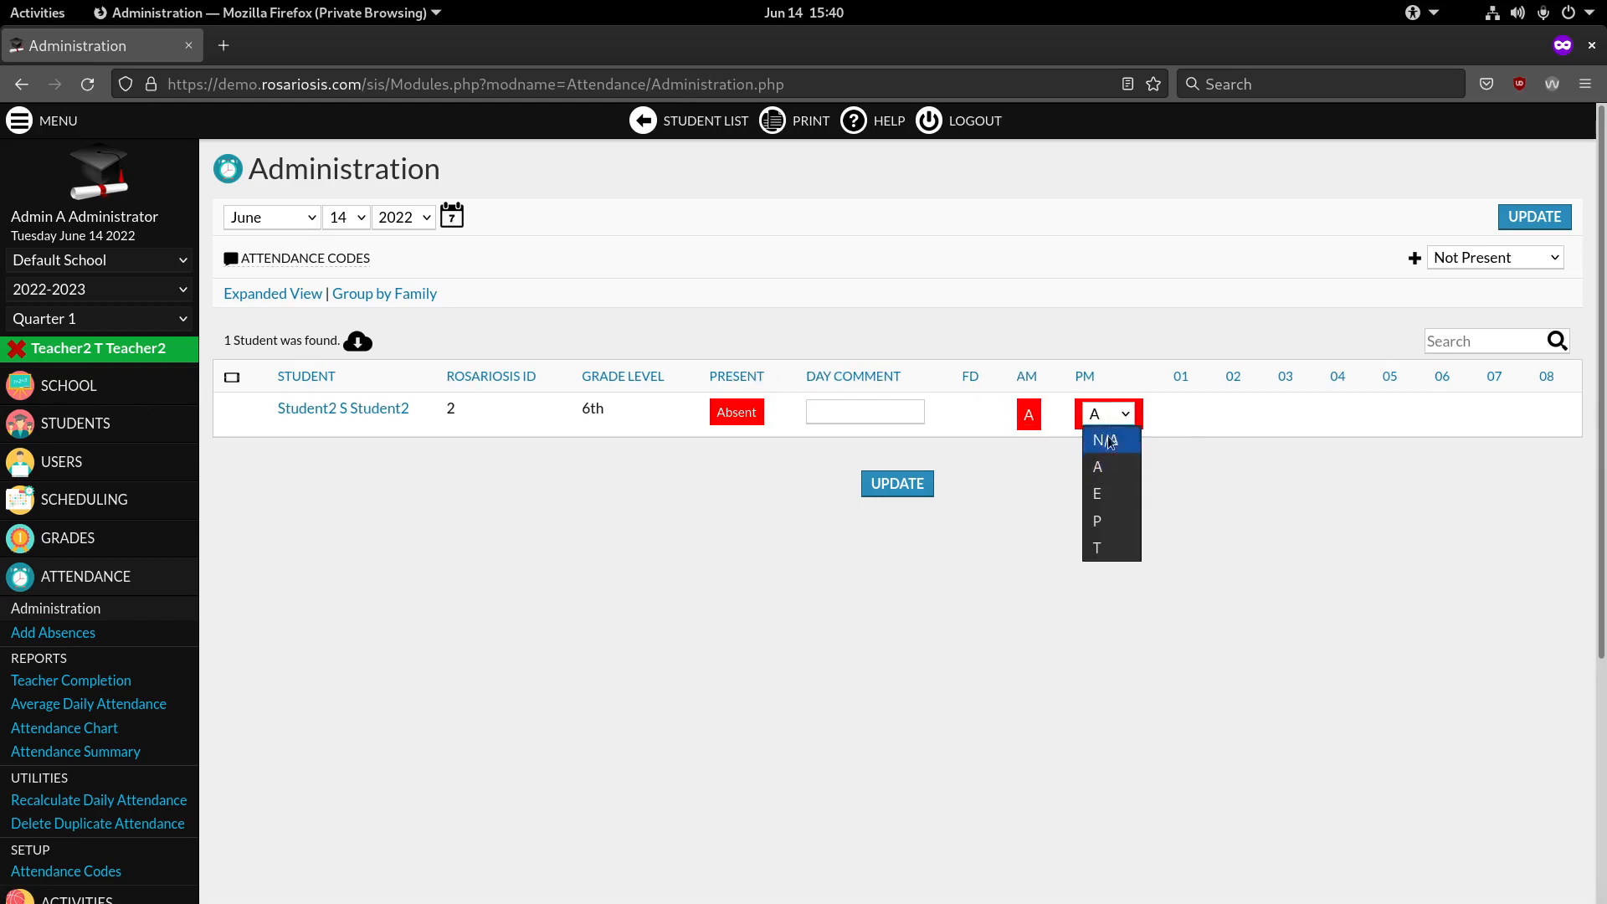
left_click(1101, 493)
left_click(911, 490)
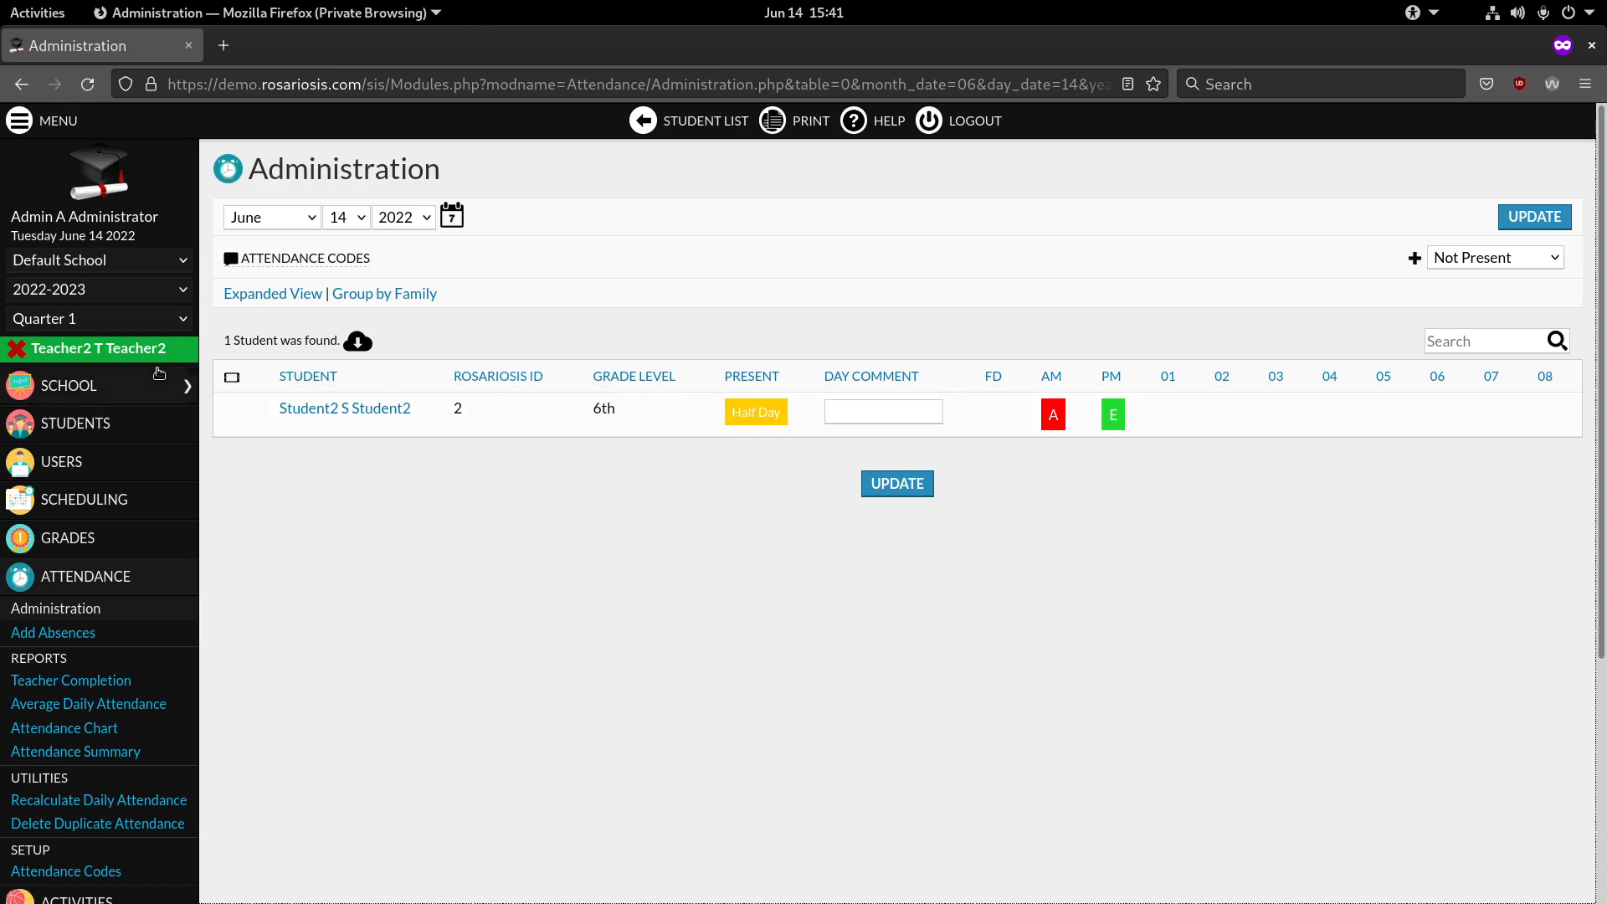
Open the school Configuration's Attendance settings to check the Minutes in a Full School Day
mouse_move(159, 380)
left_click(251, 618)
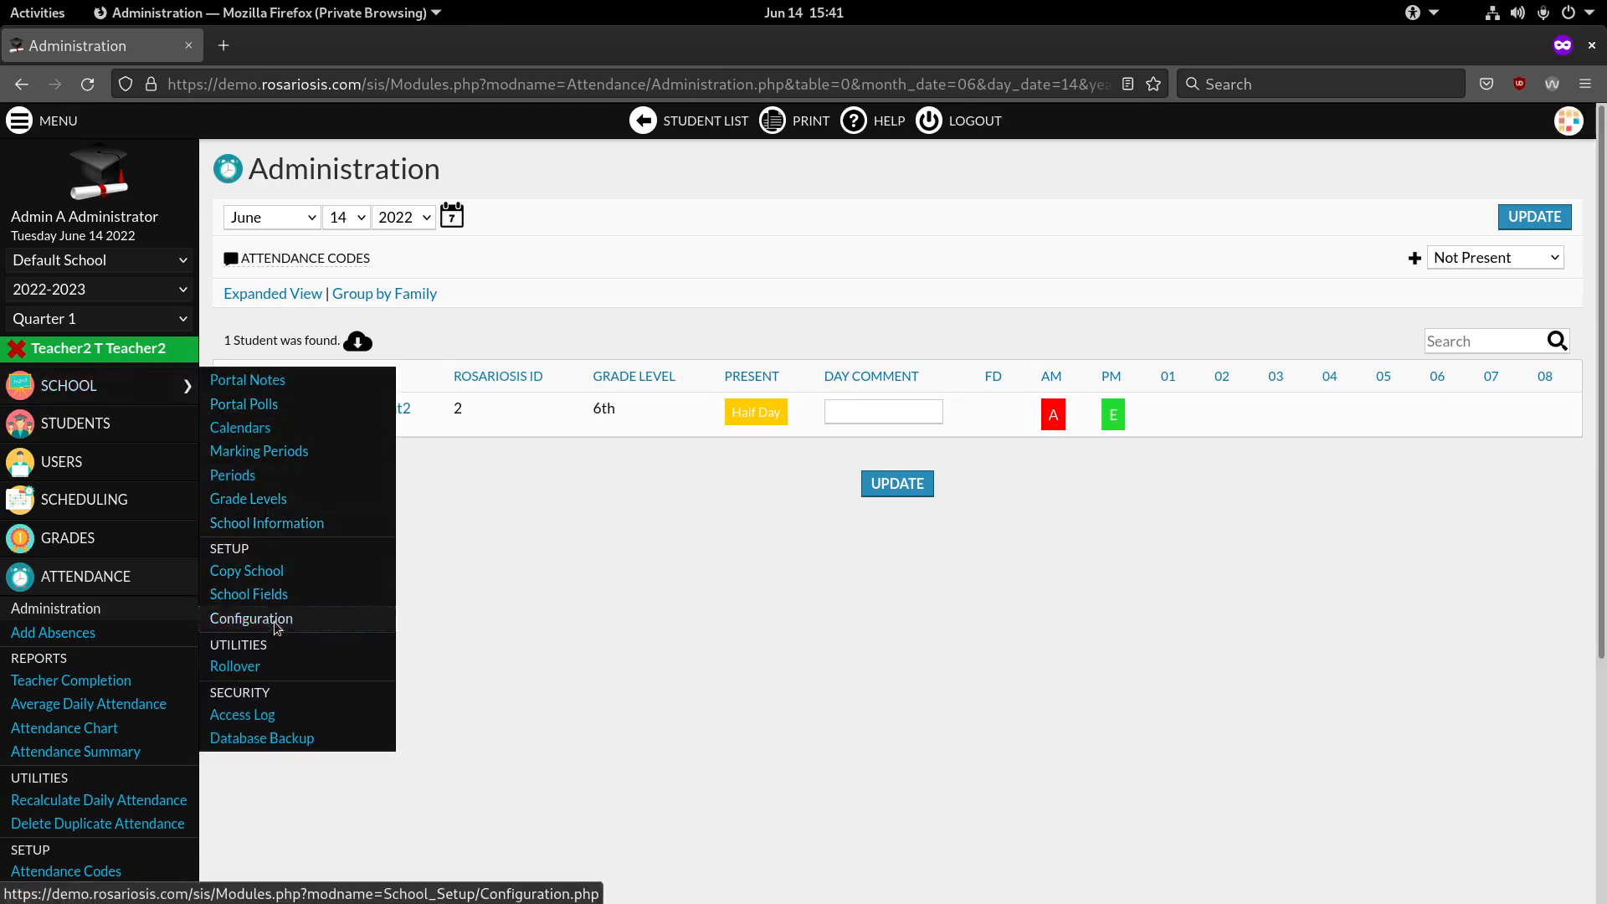
left_click(985, 303)
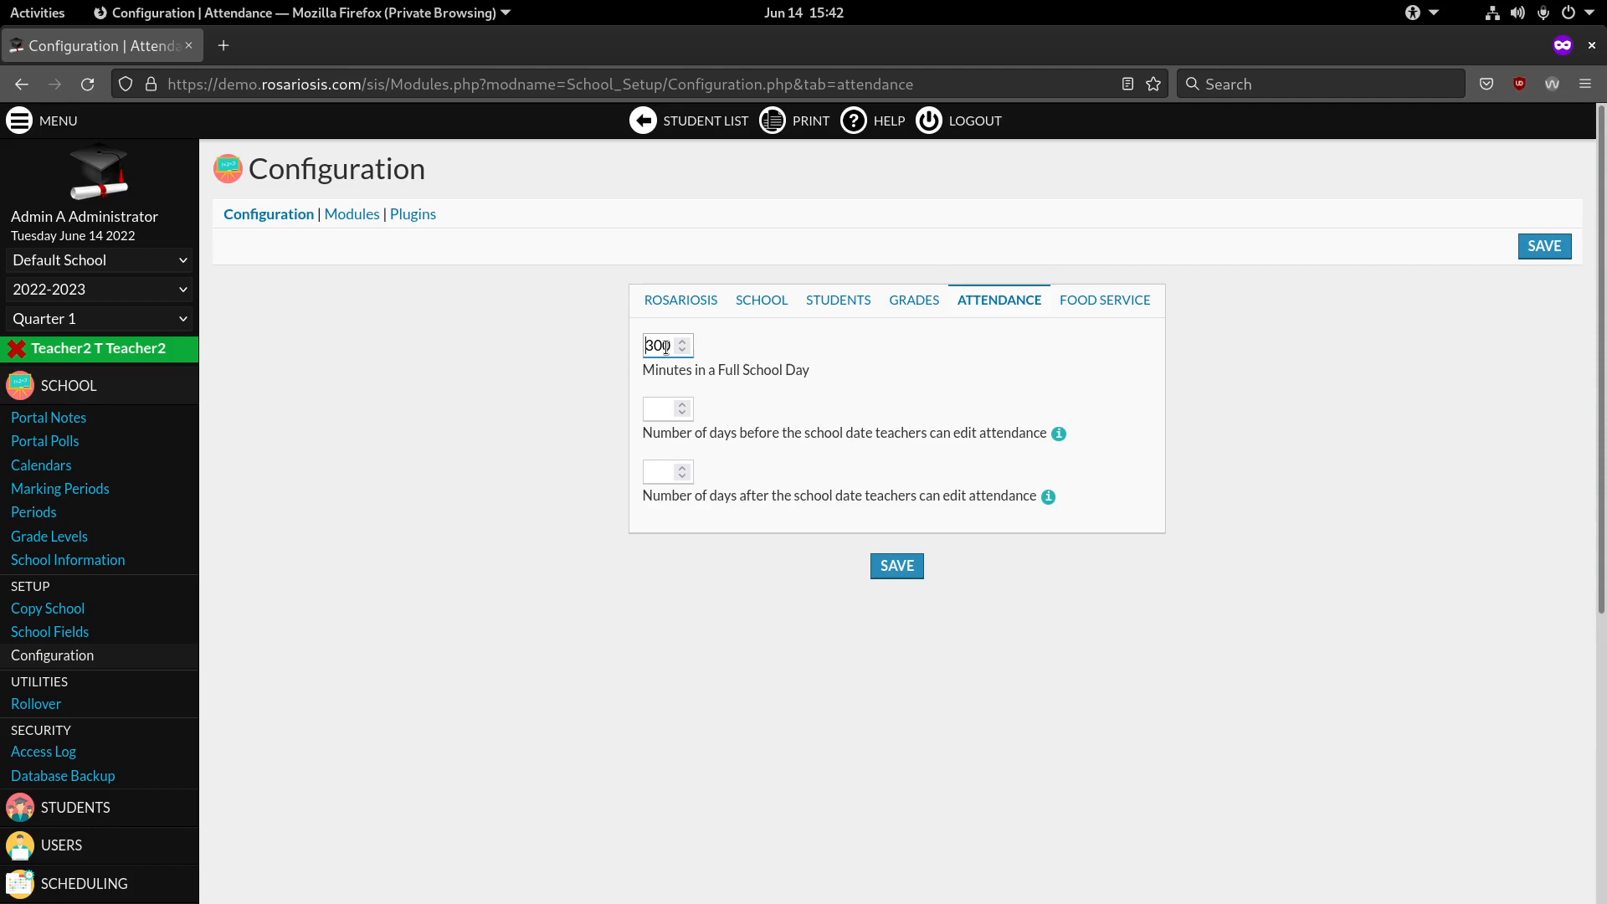
In the school's Main calendar, set Saturday June 18, 2022 to 150 minutes and save
left_click(161, 464)
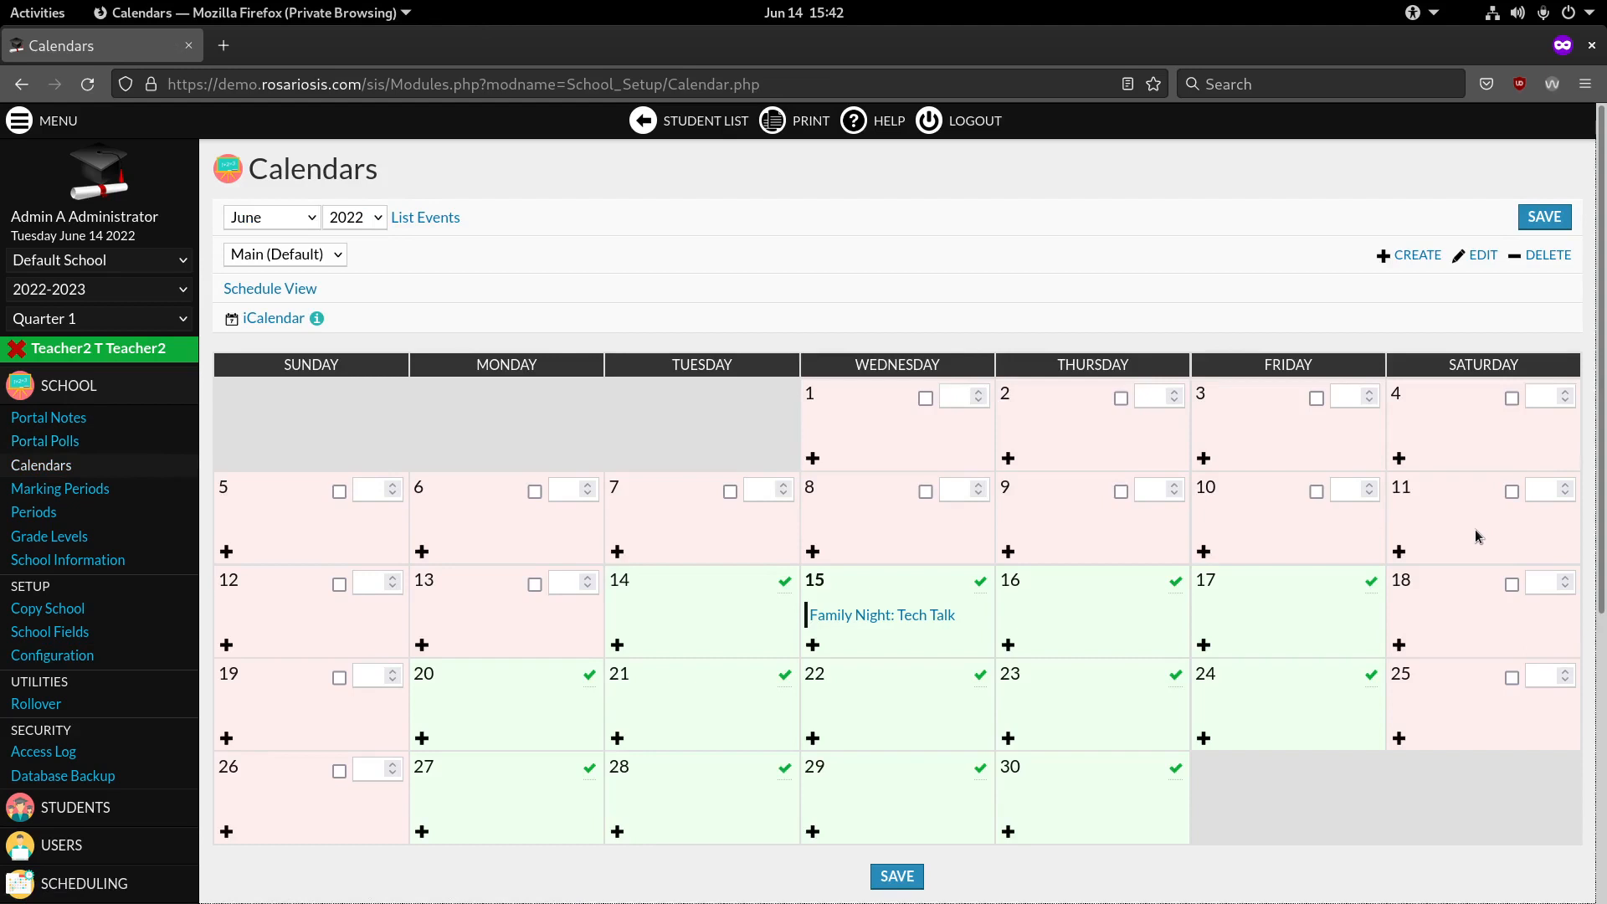
left_click(1531, 584)
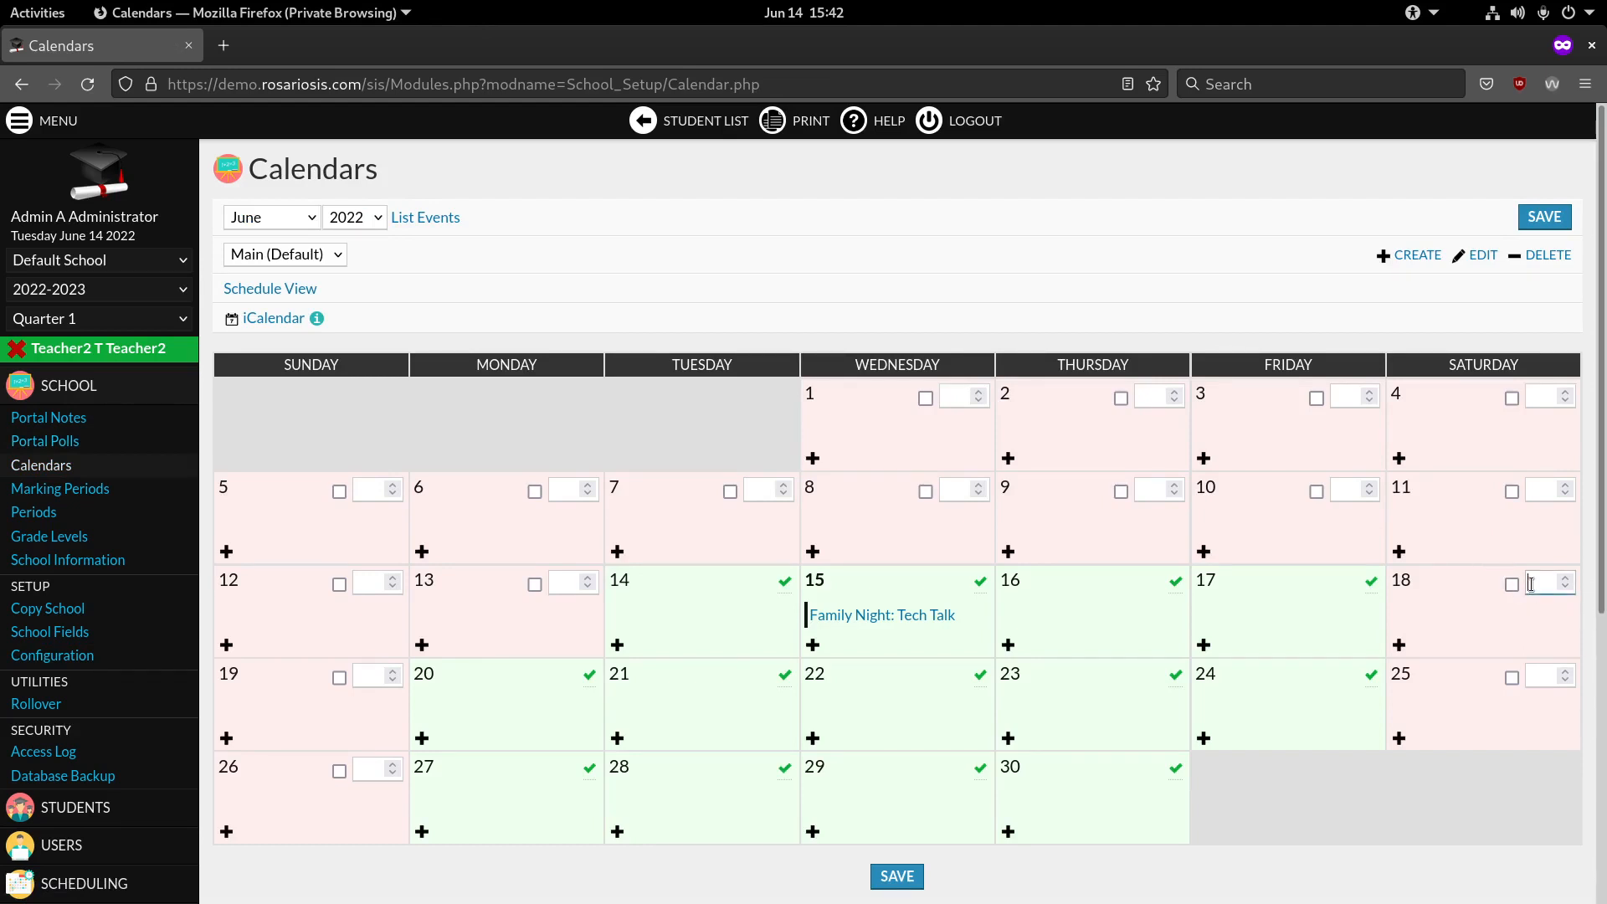
type("150")
left_click(1548, 219)
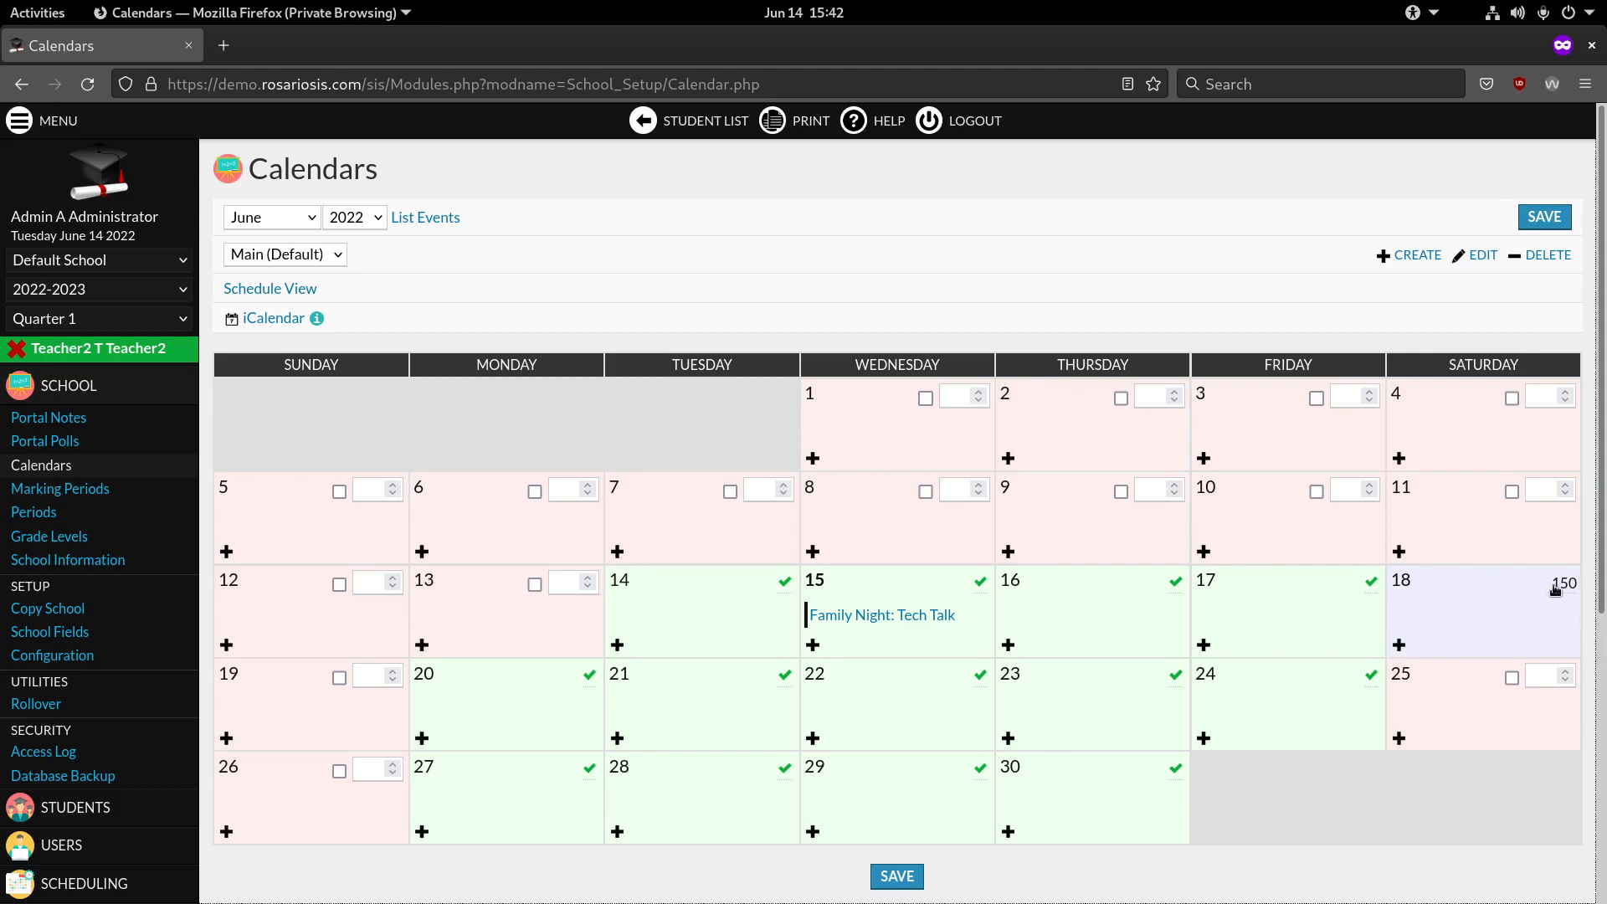
Remove the full school day from June 14, then set that day to 150 minutes and save the calendar
left_click(785, 583)
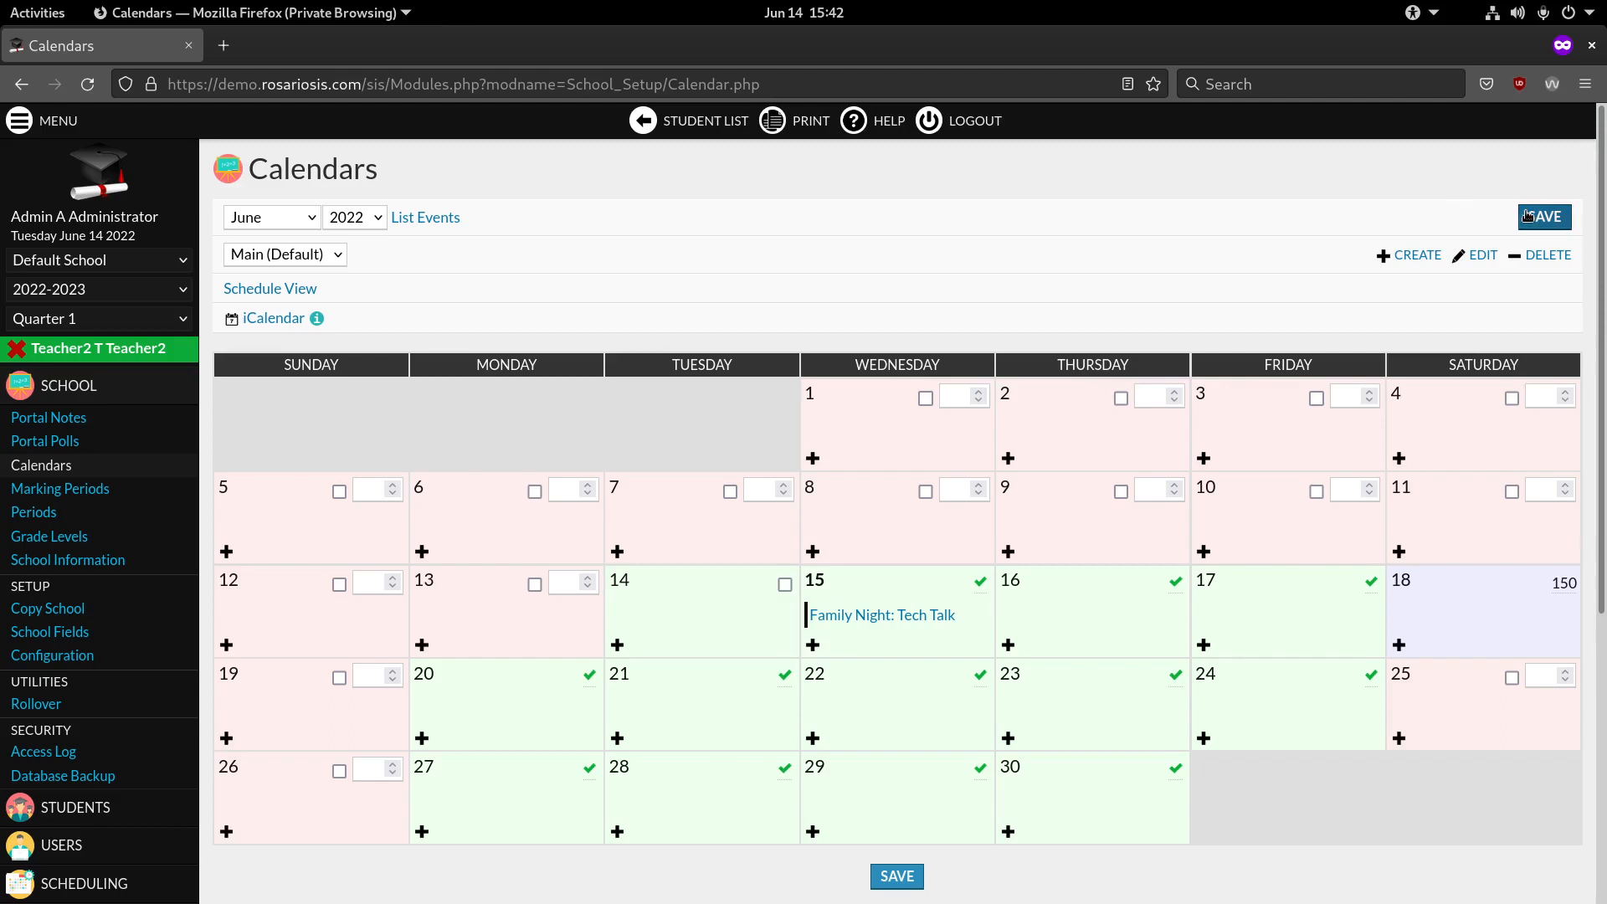
left_click(785, 583)
left_click(761, 584)
type("150")
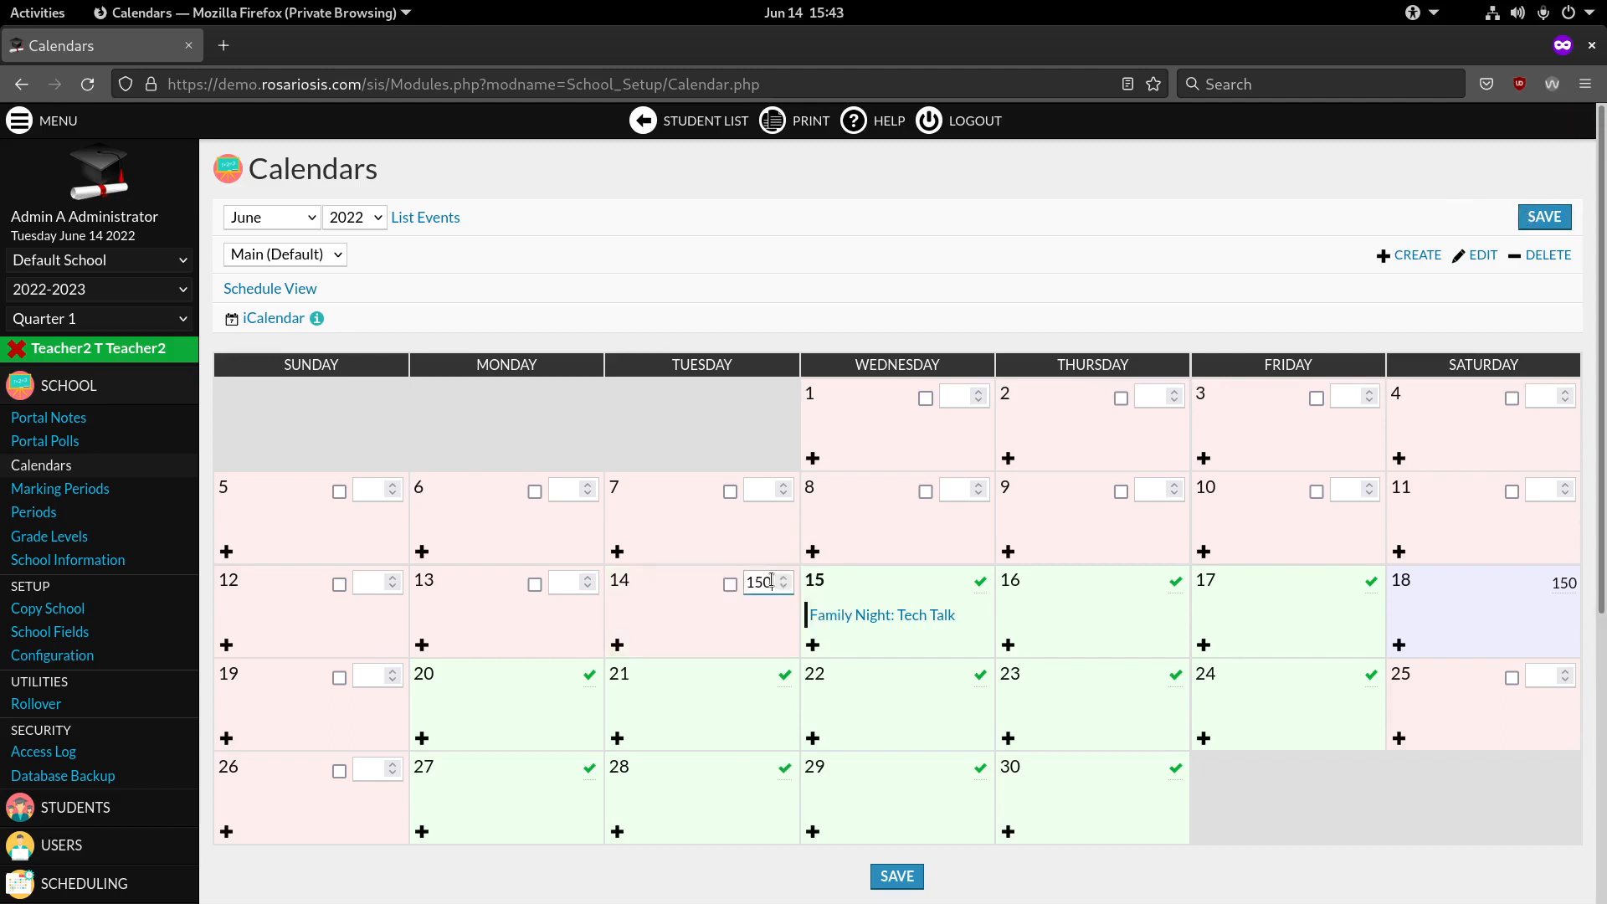
left_click(1538, 224)
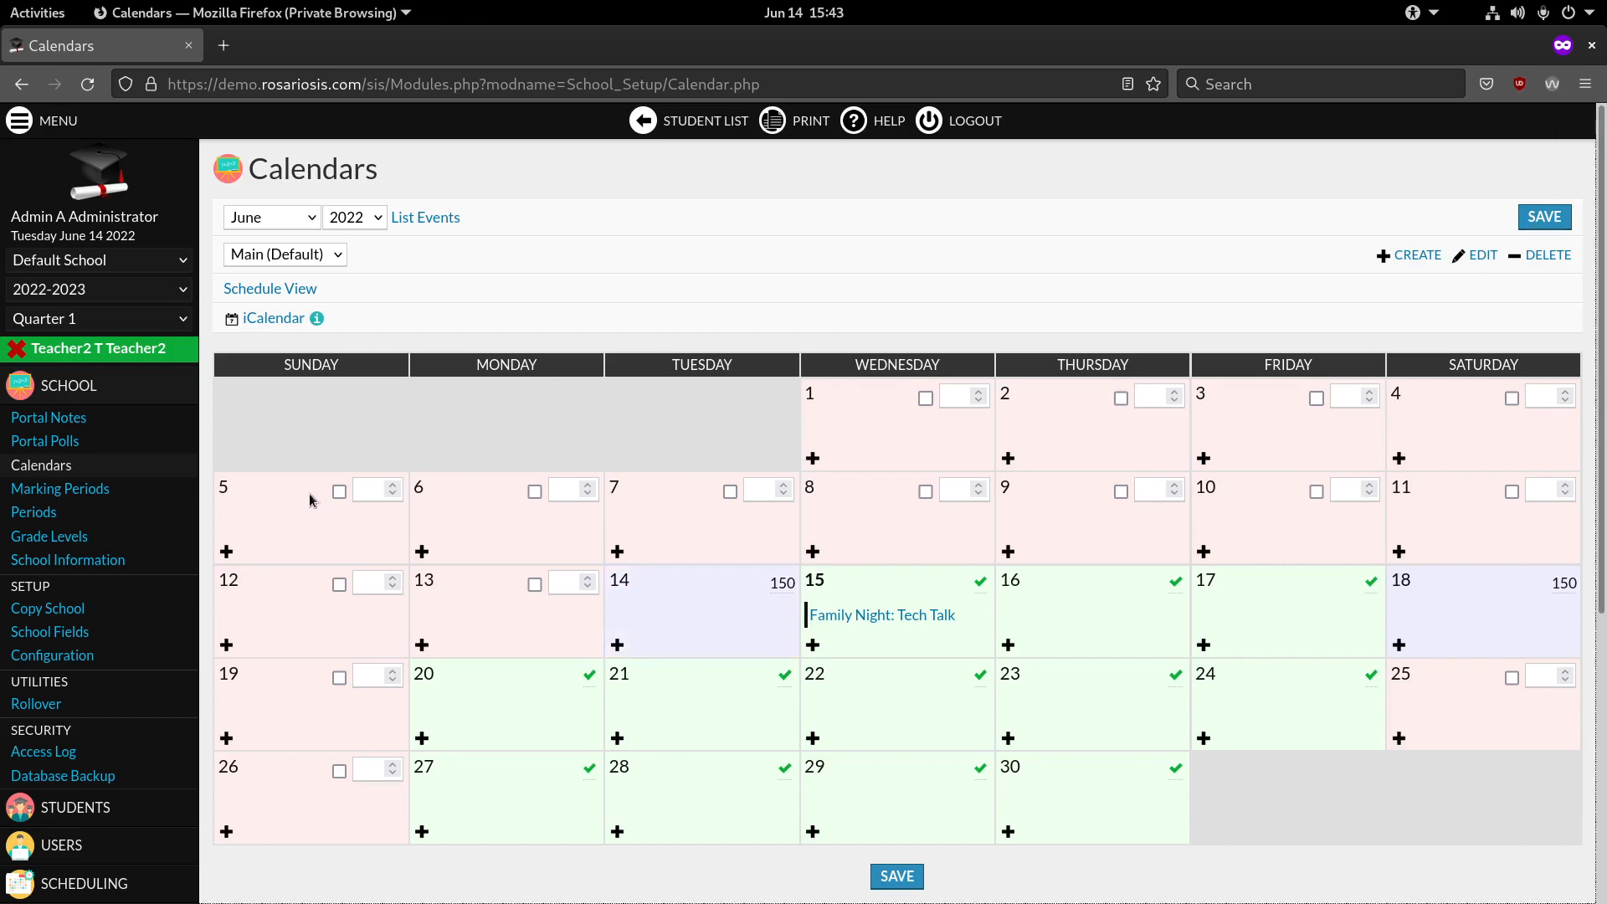
Open attendance Administration to check the second student's daily status for June 14
scroll(309, 498, "down", 3)
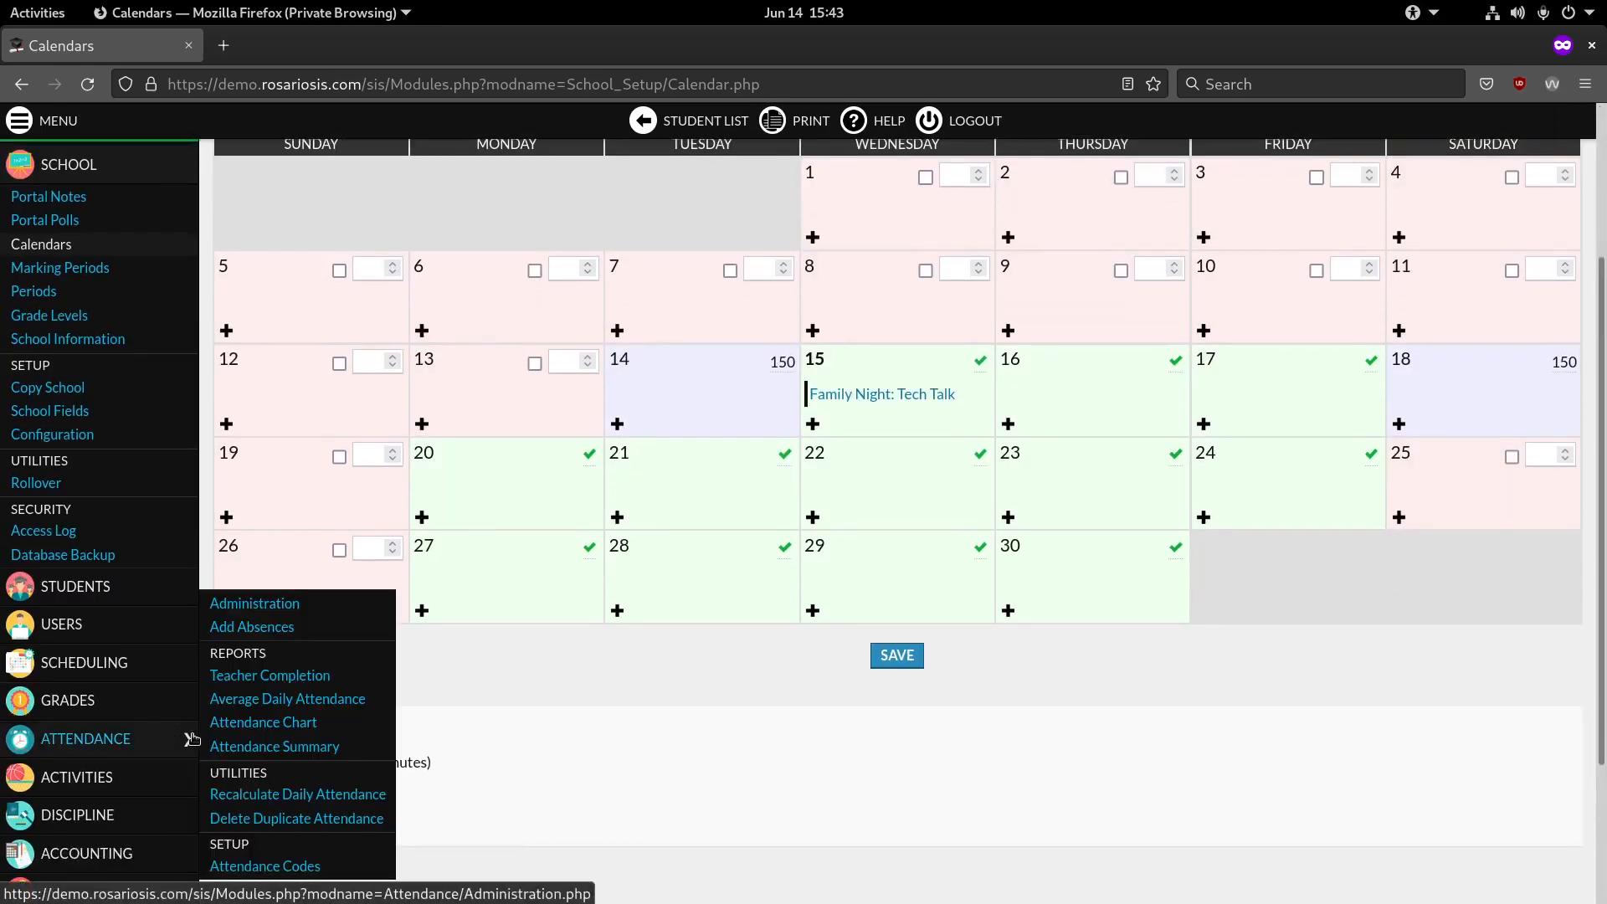
mouse_move(164, 738)
left_click(272, 610)
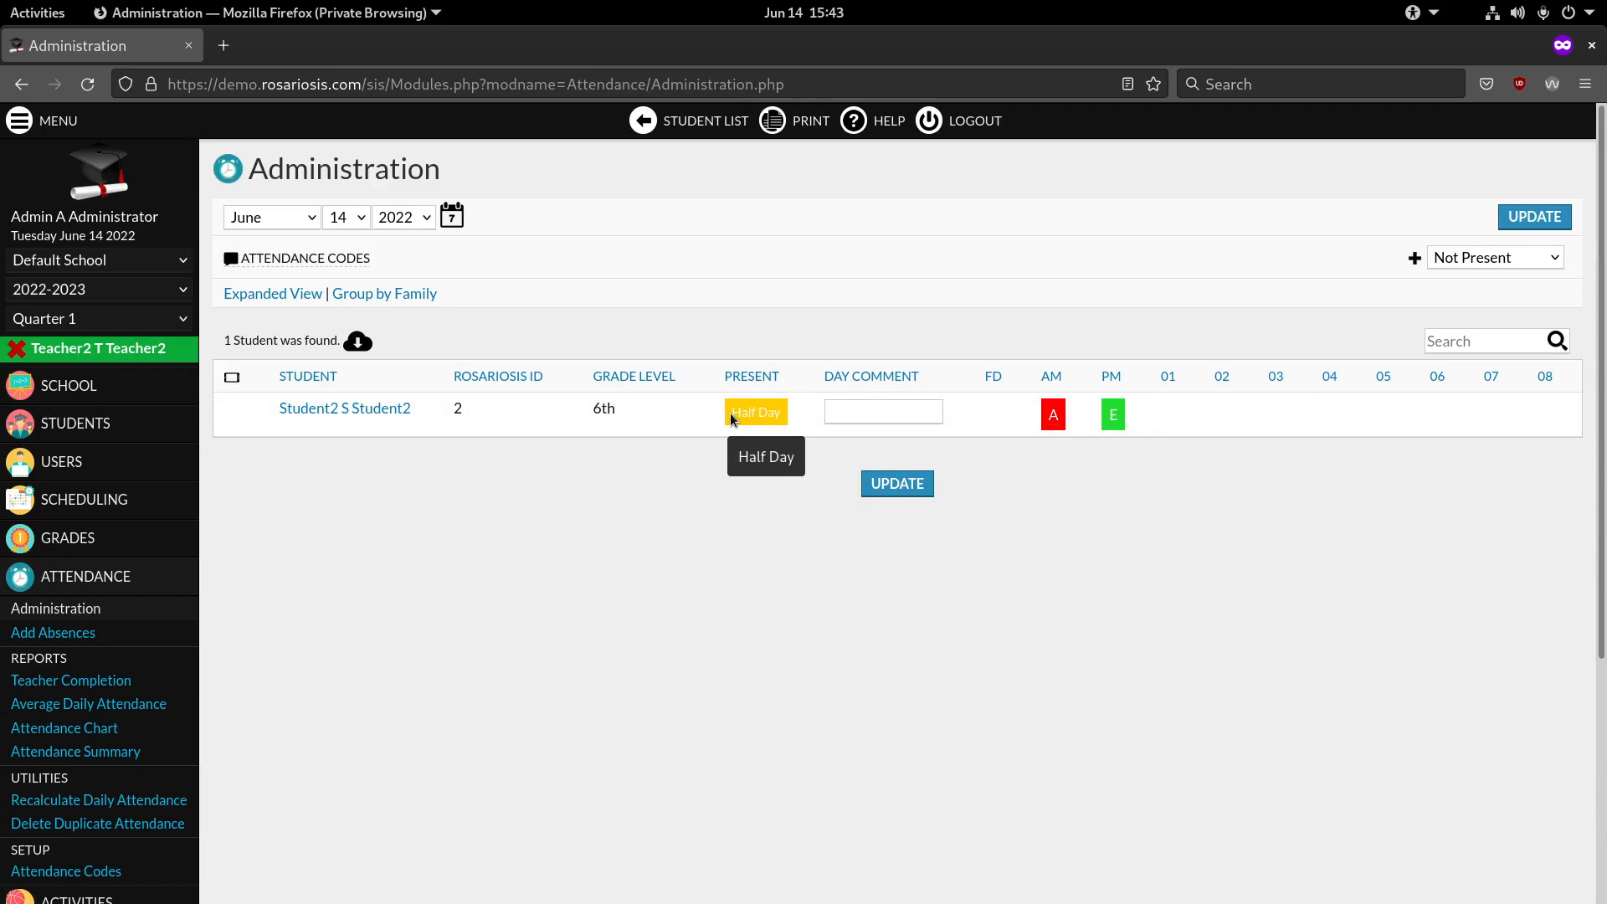
Recalculate the daily attendance for June 14, 2022 and reopen attendance Administration to review the result
scroll(283, 601, "down", 2)
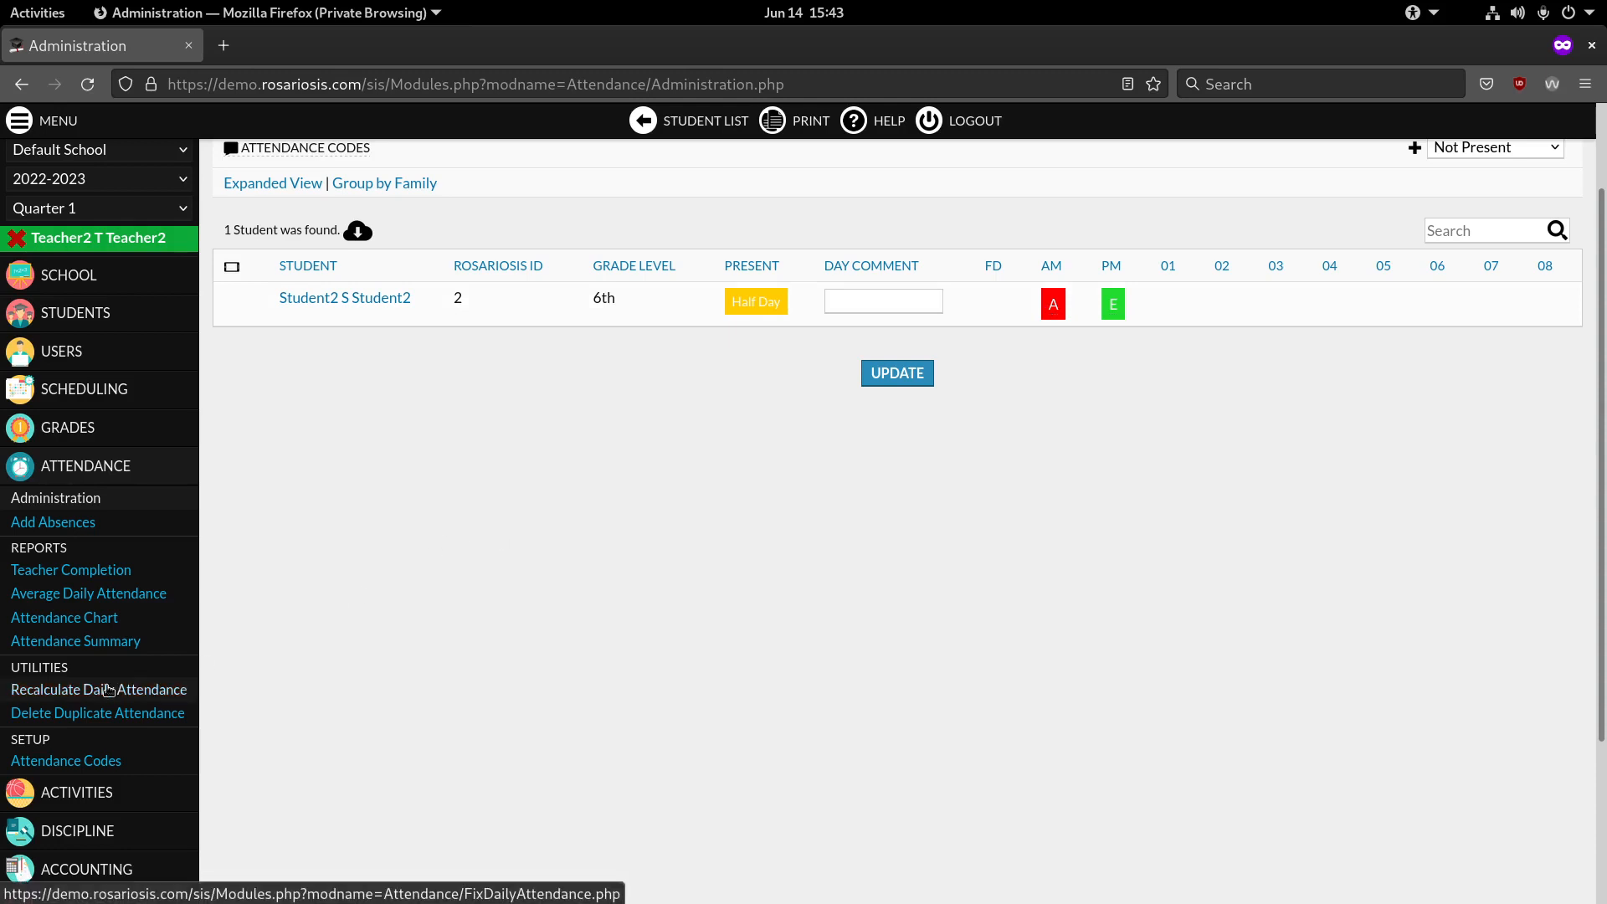
left_click(134, 688)
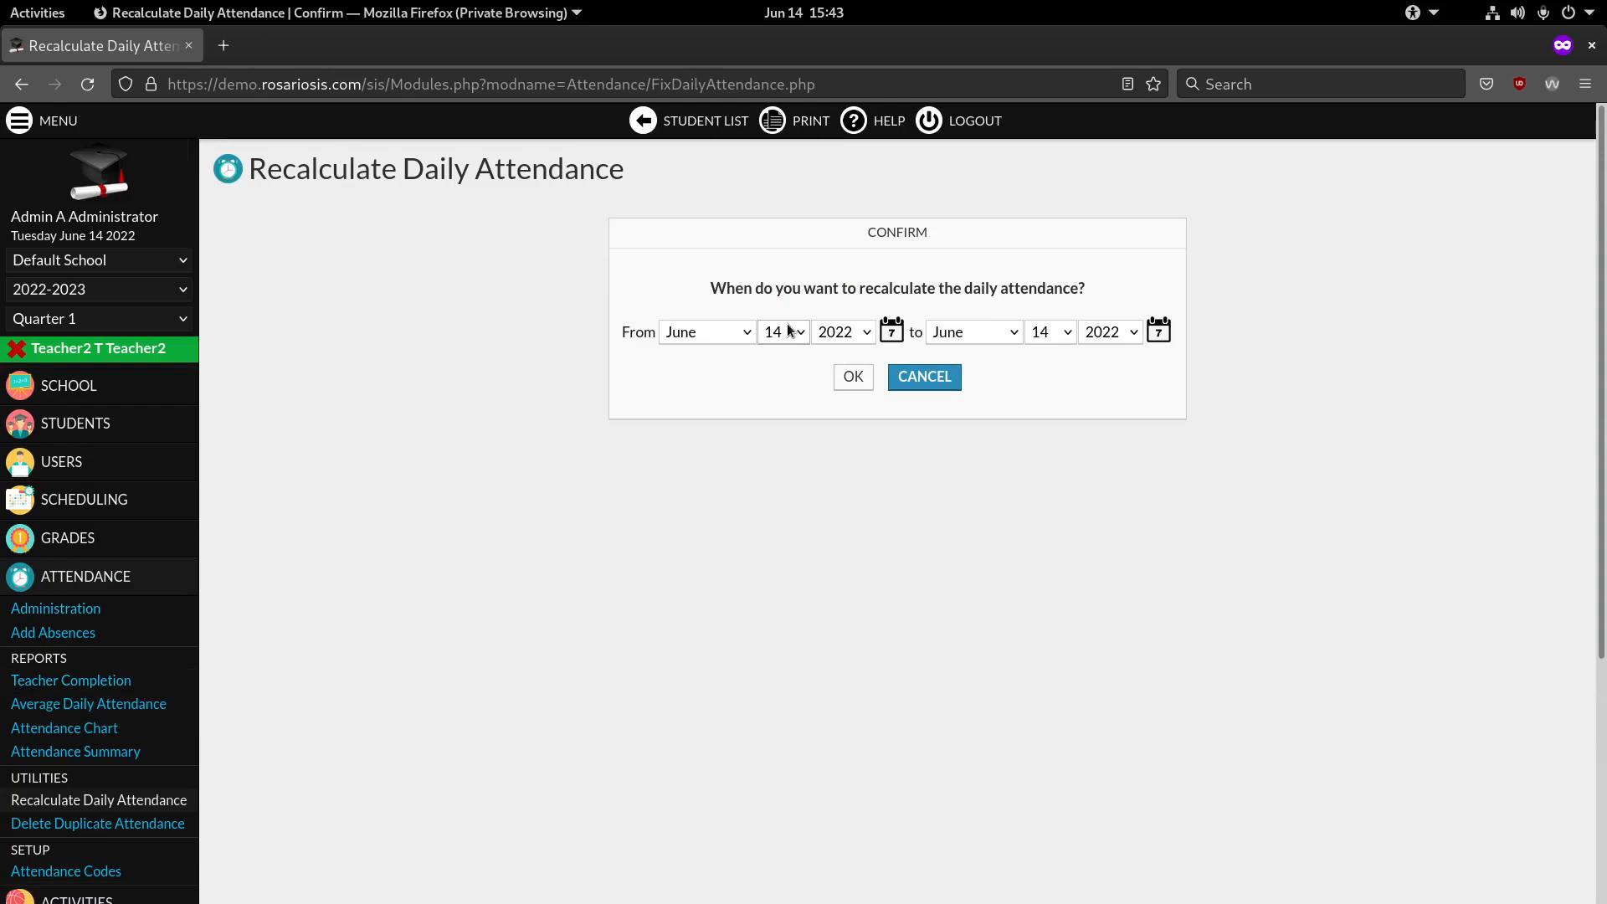
left_click(850, 379)
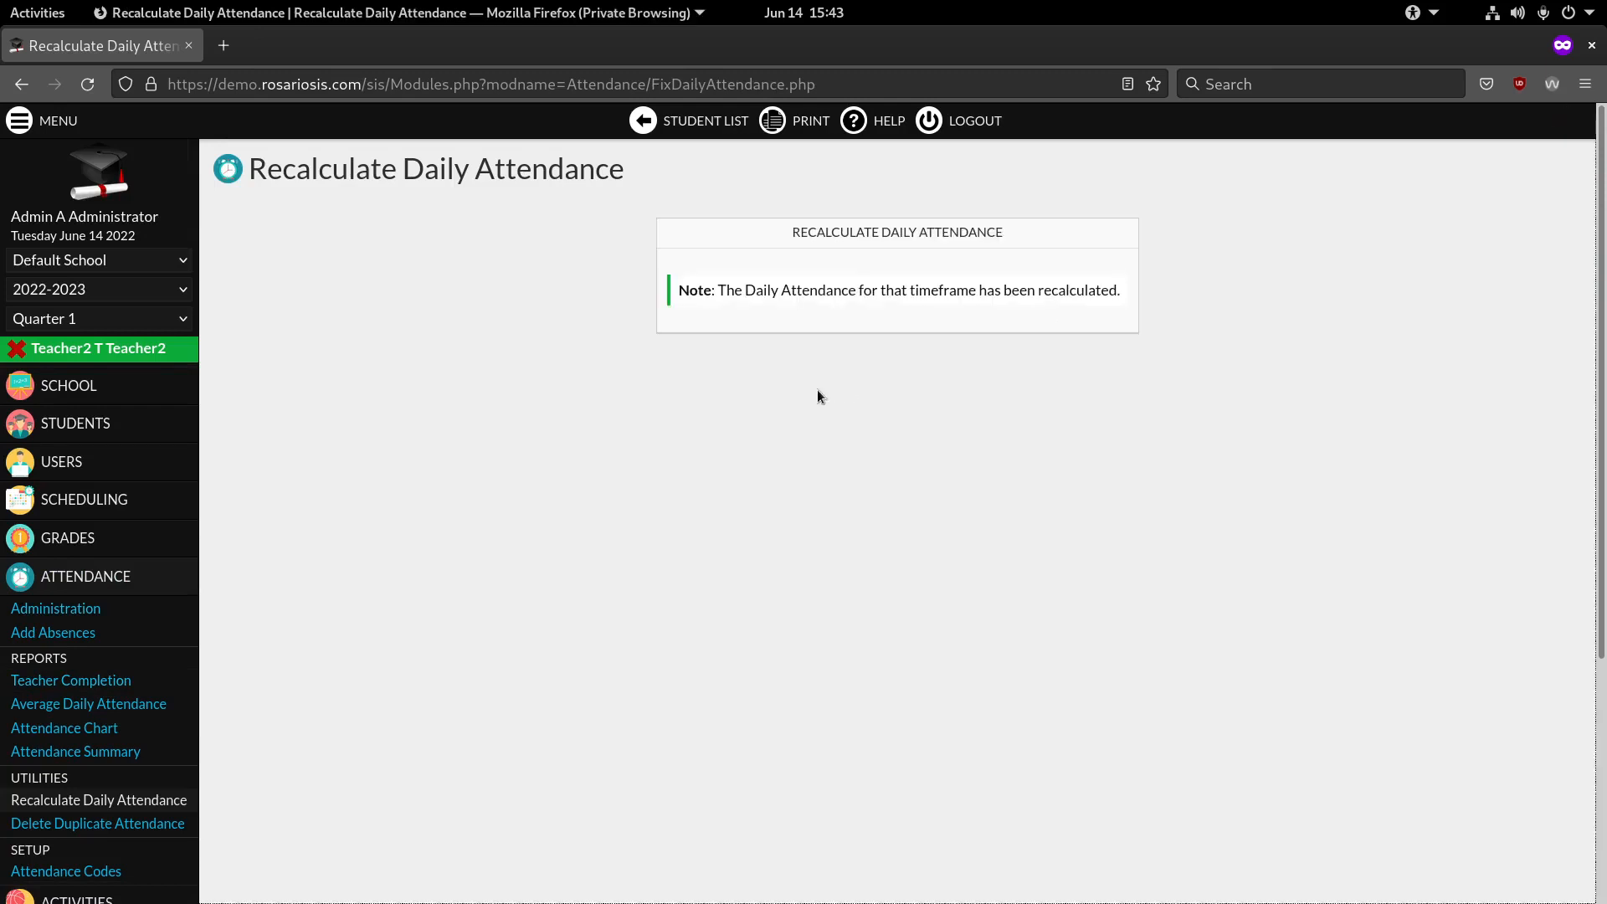
left_click(92, 608)
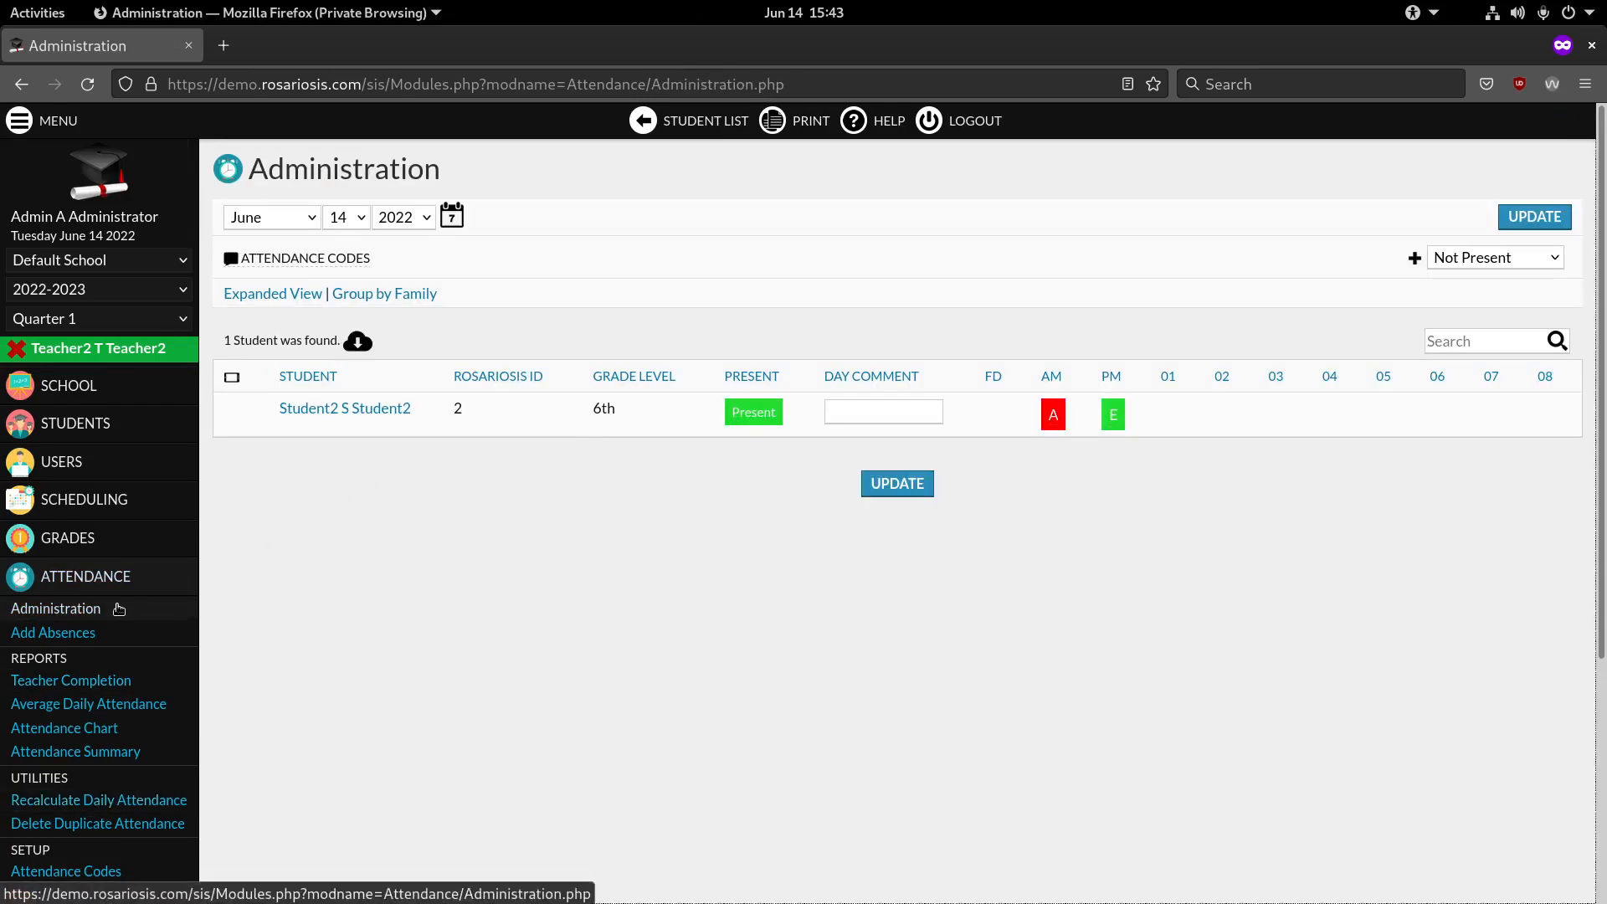